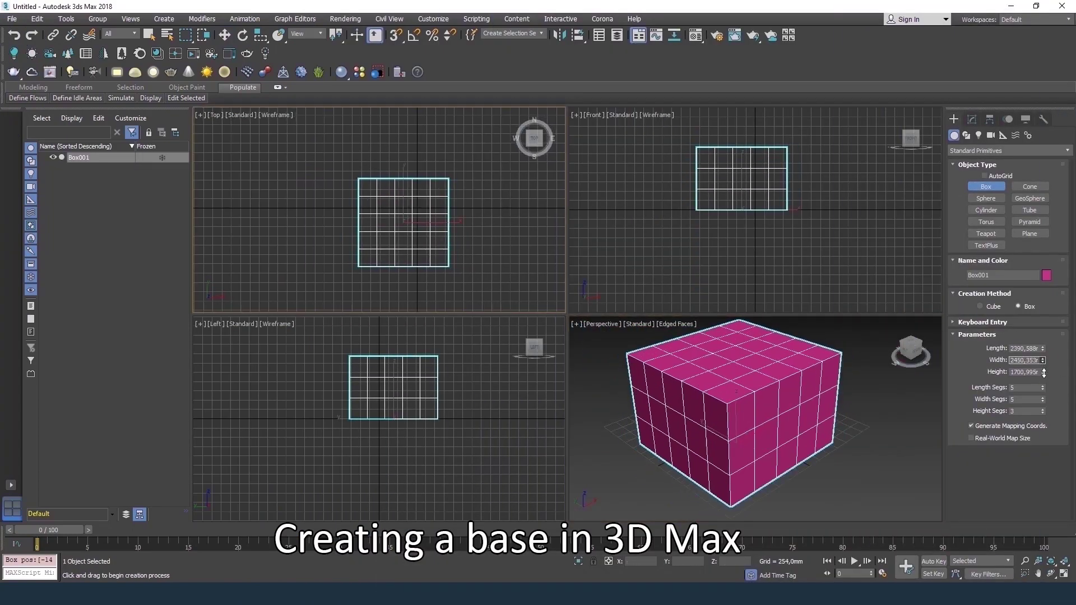
Enter Polygon mode on the segmented box and select a side polygon for removal
left_click(1019, 281)
left_click(828, 374)
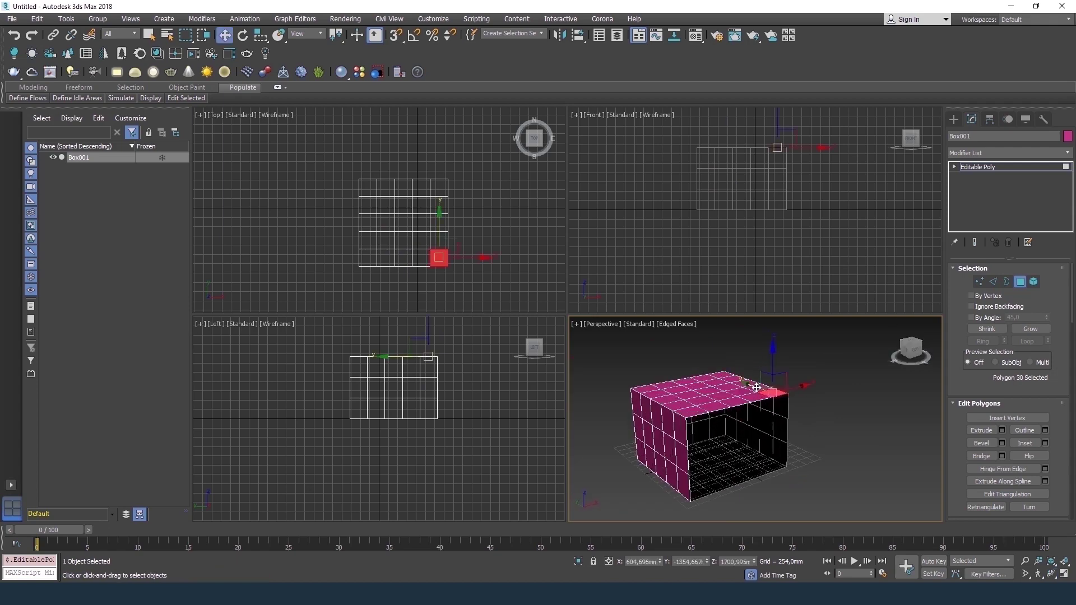
Extrude the top-edge polygons upward into a backrest on the chair half
left_click(992, 431)
left_click(762, 457)
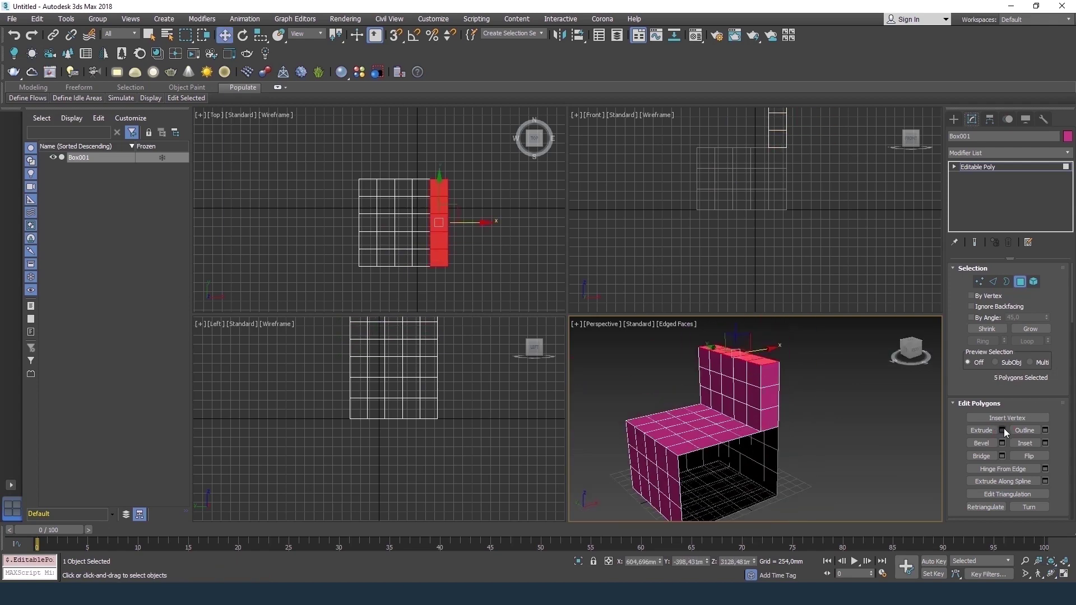
key("2")
middle_click_drag(728, 420, 700, 336, "alt")
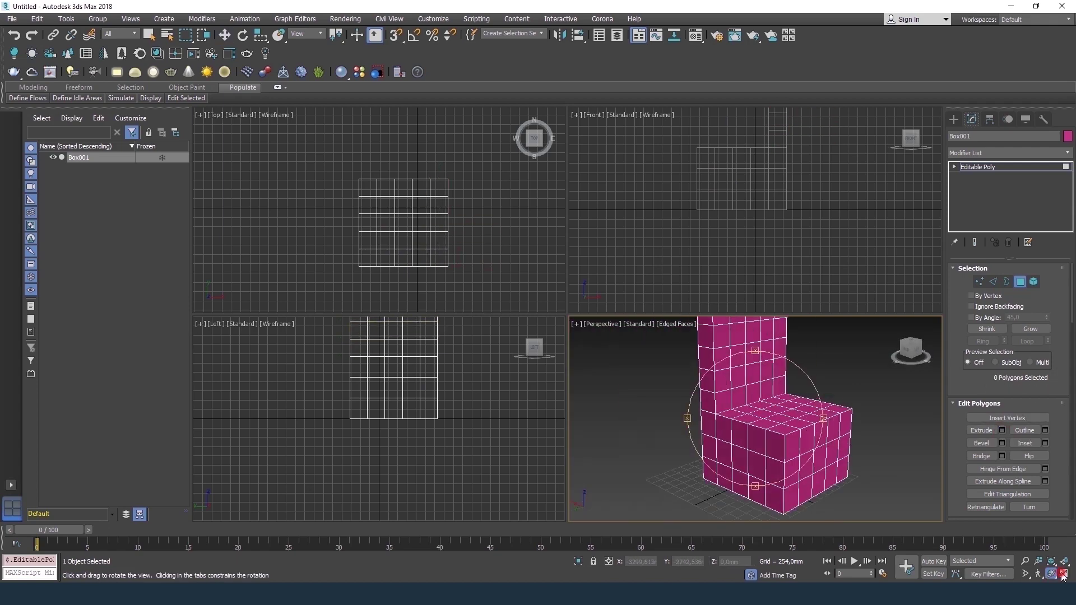
key("alt+w")
scroll(1047, 415, "down", 5)
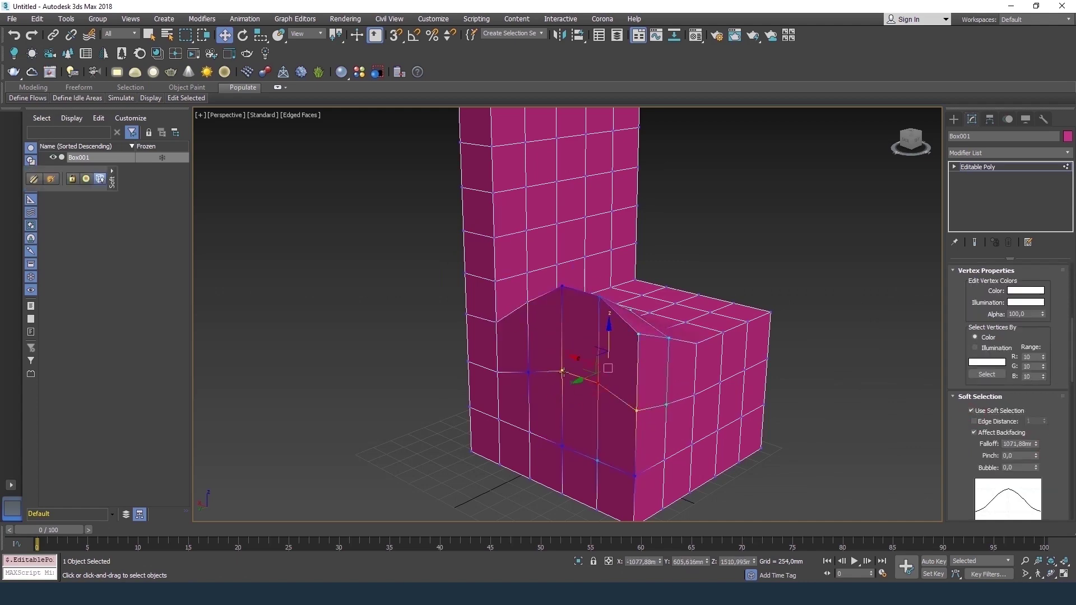
middle_click_drag(562, 371, 504, 377, "alt")
scroll(504, 377, "down", 5)
middle_click_drag(600, 355, 632, 254, "alt")
key("alt+w")
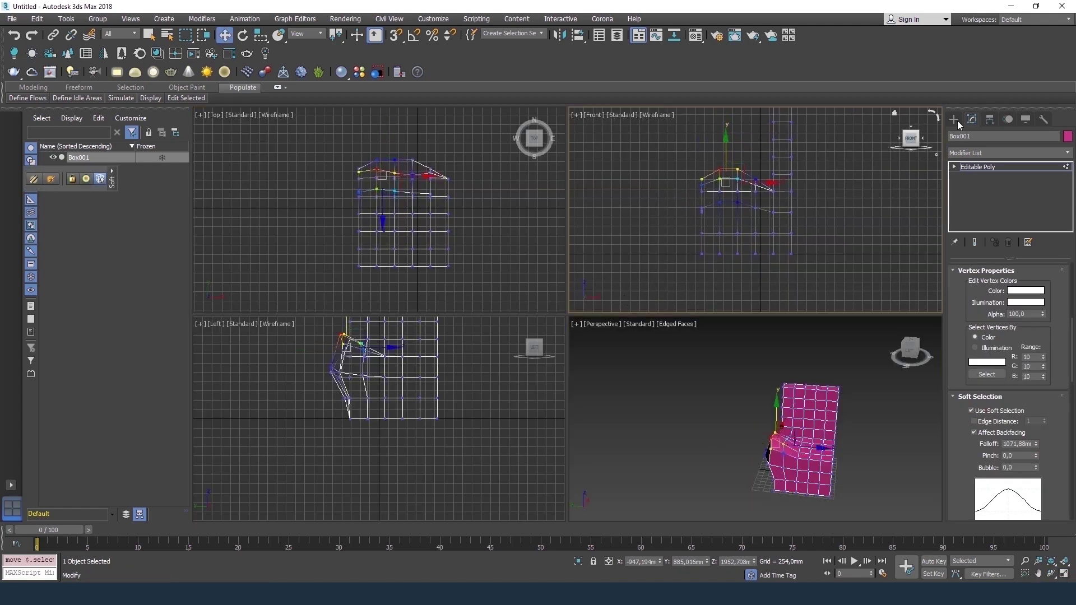
Shift-clone the chair half to place a copy beside it
left_click_drag(403, 213, 415, 297, "shift")
left_click(533, 357)
key("alt+w")
middle_click_drag(560, 386, 583, 391, "alt")
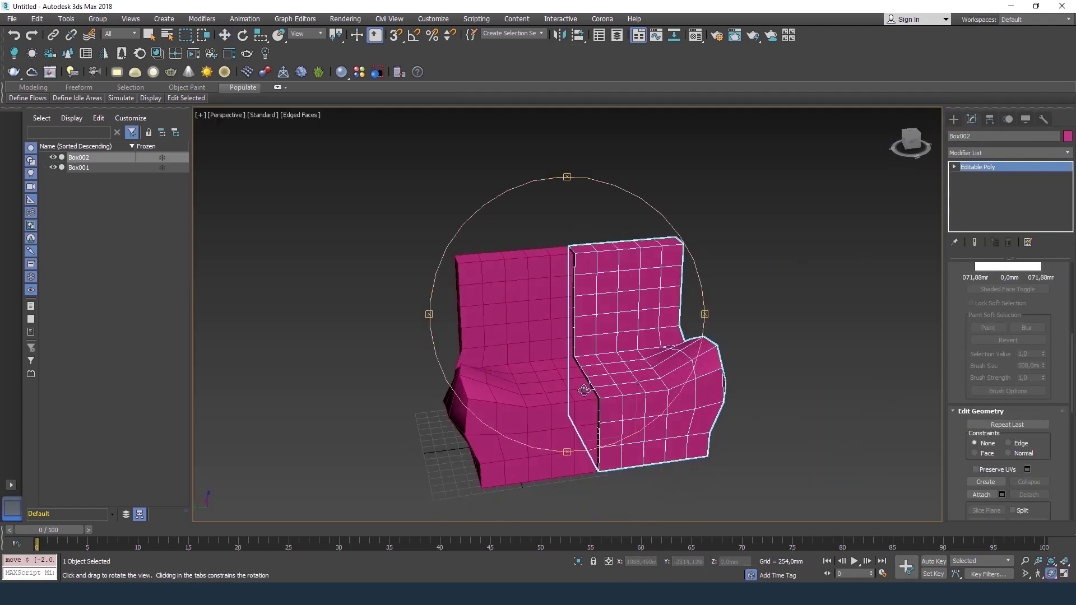
key("alt+w")
Switch to Edge mode in the left view and bring up the edge Weld settings
key("2")
key("alt+q")
key("w")
left_click(454, 426)
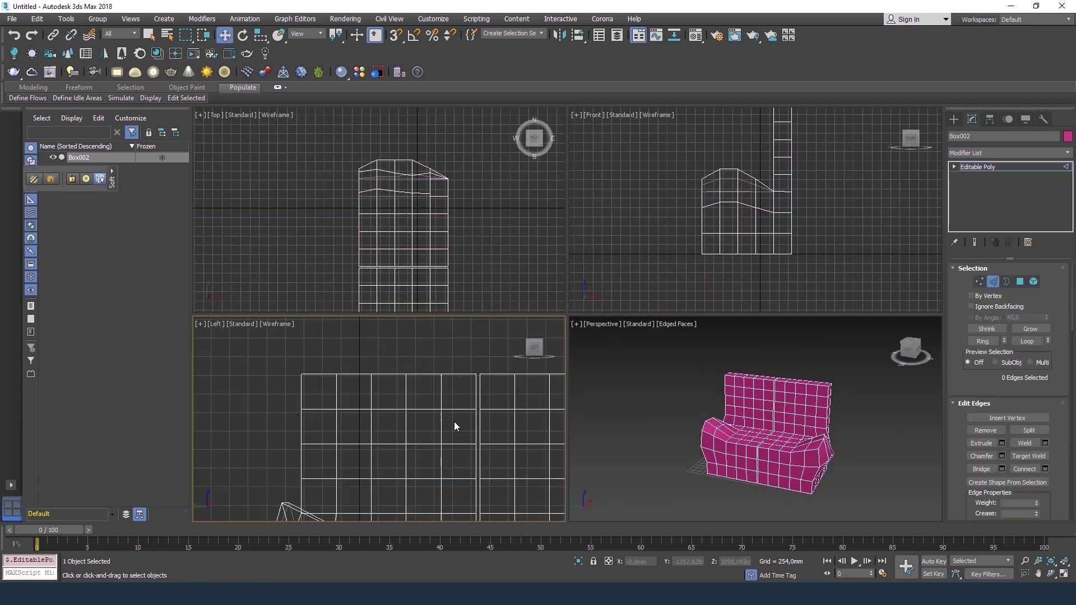
key("ctrl+a")
scroll(1009, 392, "down", 3)
Select the seam edges between the two halves and weld them into one sofa
left_click(1045, 319)
left_click(757, 465)
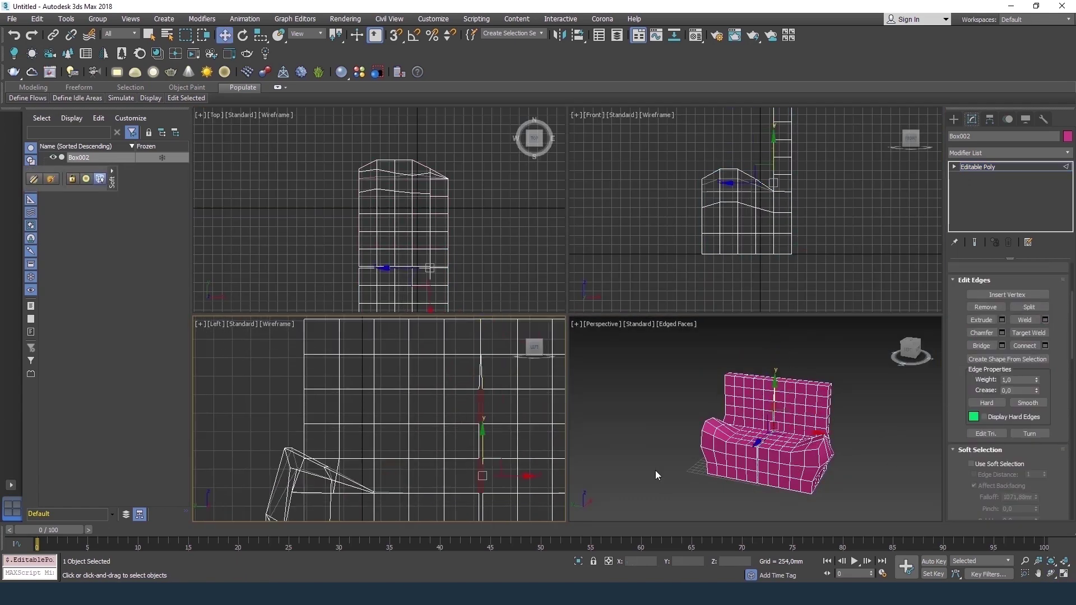
scroll(497, 413, "up", 3)
scroll(840, 463, "up", 5)
left_click(762, 463)
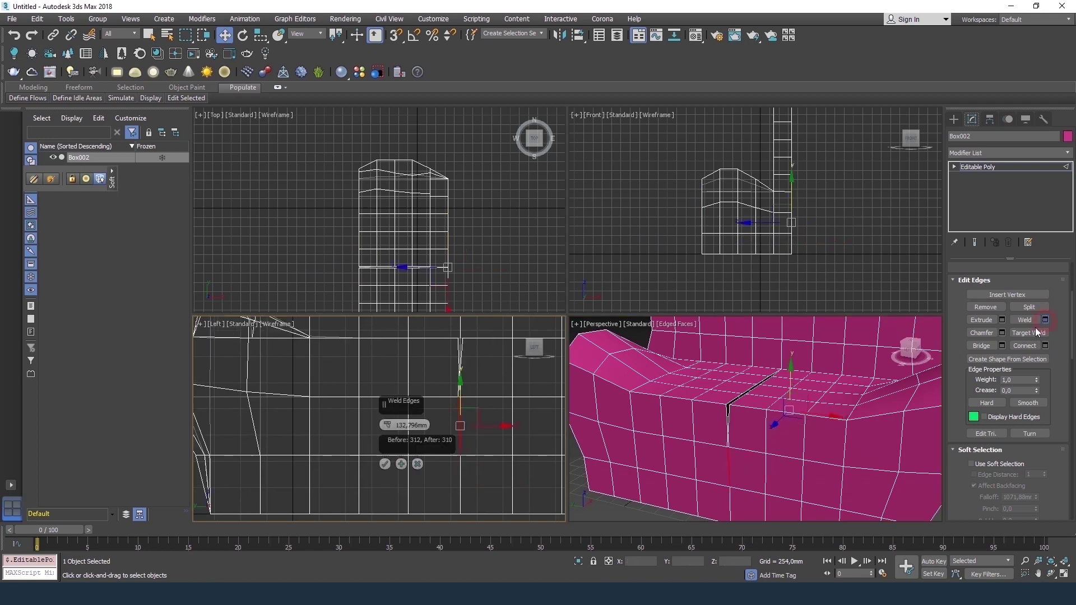
scroll(381, 252, "up", 5)
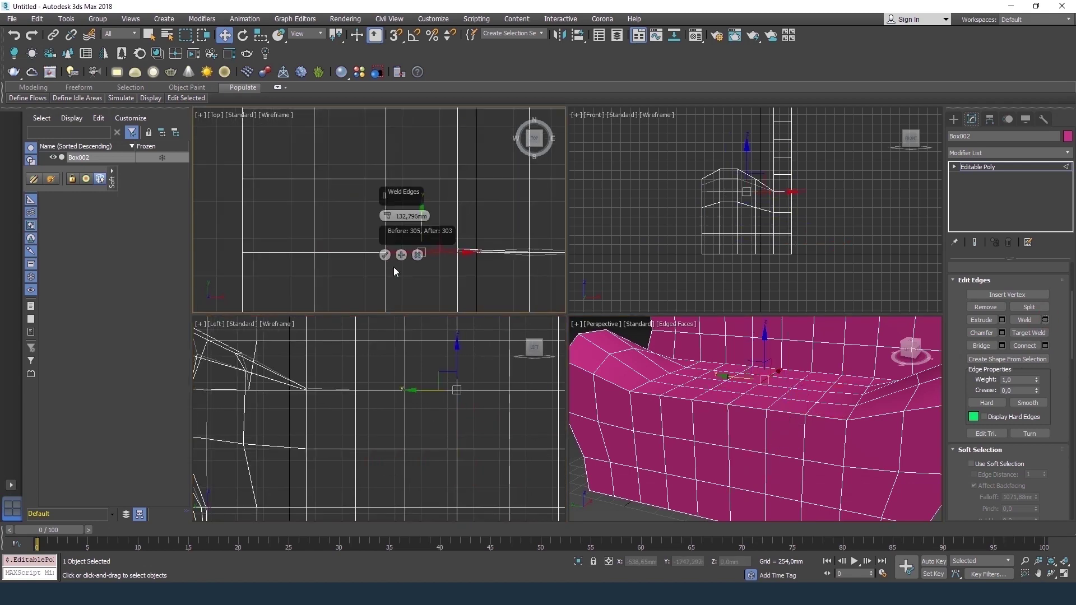
key("alt+w")
middle_click_drag(588, 268, 740, 327, "alt")
Add an FFD 4x4x4 modifier to the sofa
right_click(588, 269)
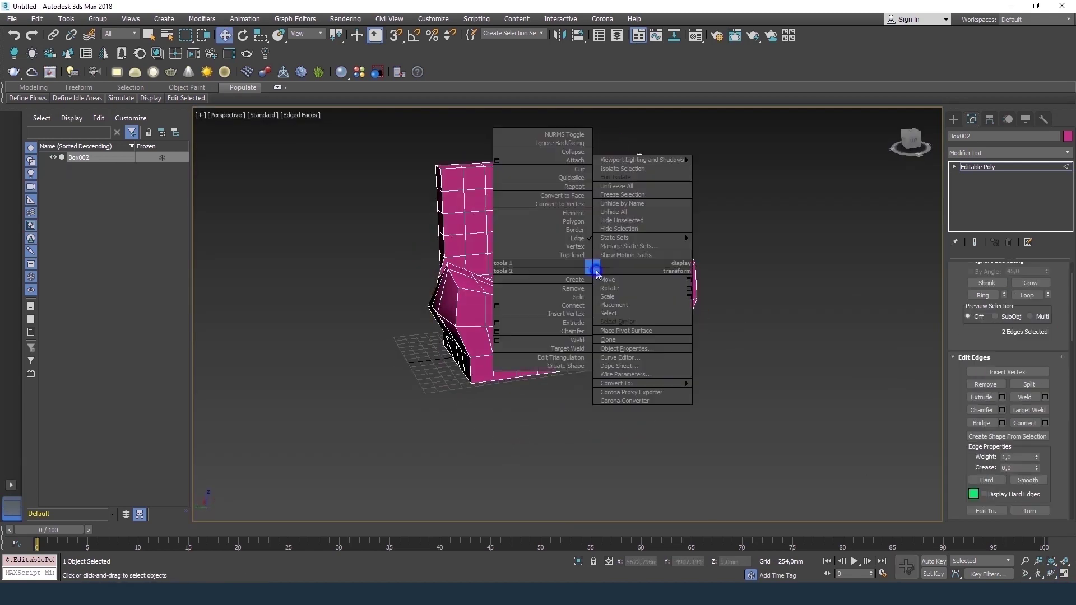
left_click(1064, 152)
scroll(1008, 224, "down", 3)
left_click(978, 178)
middle_click_drag(603, 320, 694, 347, "alt")
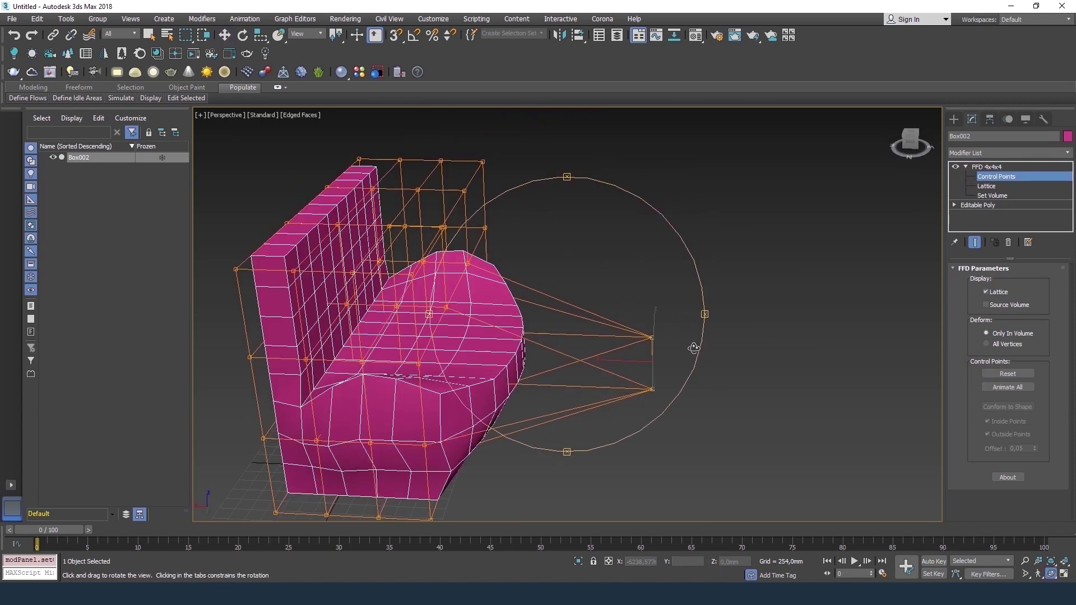
key("f")
key("alt+w")
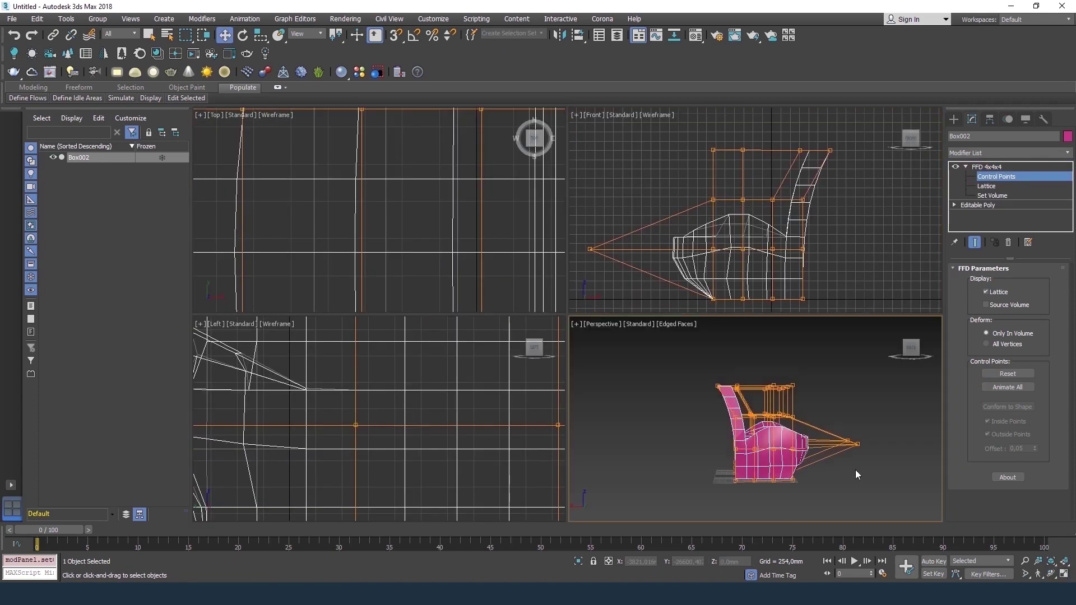
Move the FFD 4x4x4 control points to reshape the sofa taller and rounder
key("w")
scroll(784, 437, "up", 5)
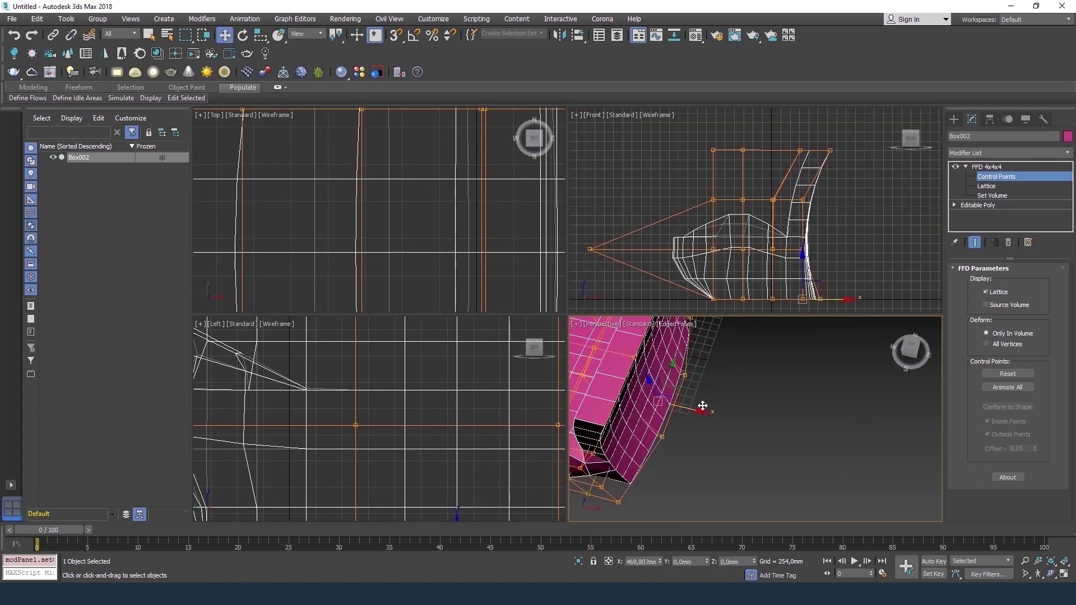
key("ctrl+shift+z")
key("z")
key("alt+w")
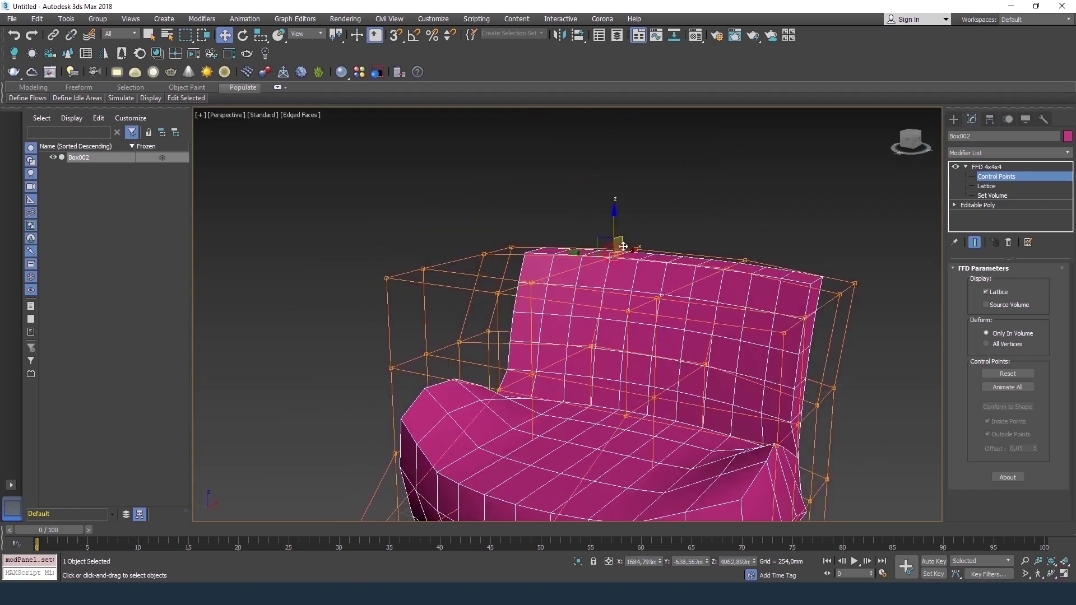
key("ctrl+z")
key("ctrl+y")
key("z")
key("ctrl+z")
Add TurboSmooth to the sofa and convert it to Editable Poly
left_click(1008, 152)
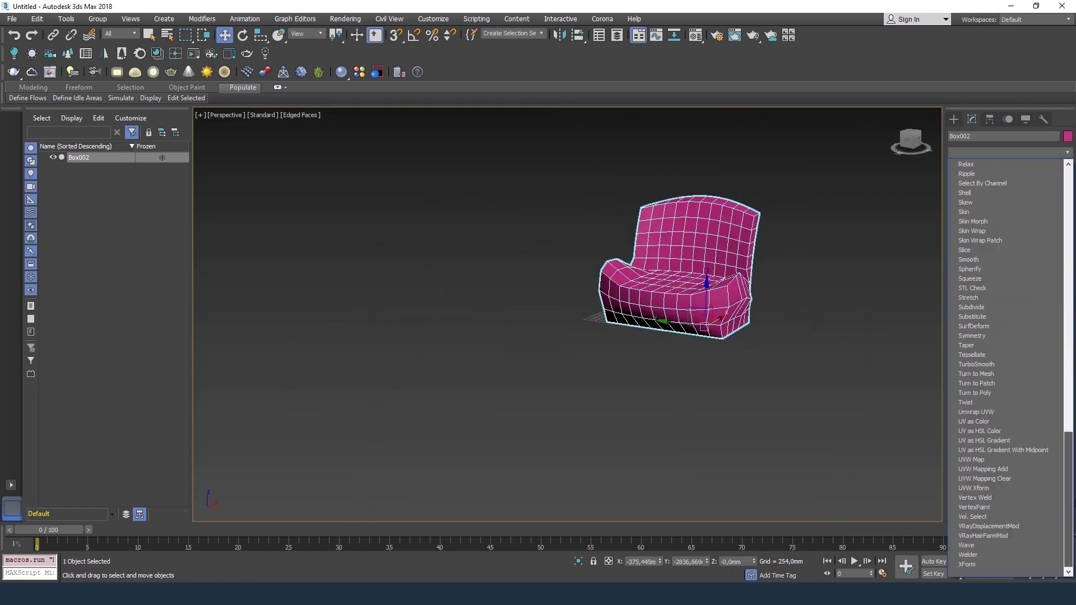
left_click(976, 364)
middle_click_drag(673, 280, 739, 264, "alt")
right_click(740, 259)
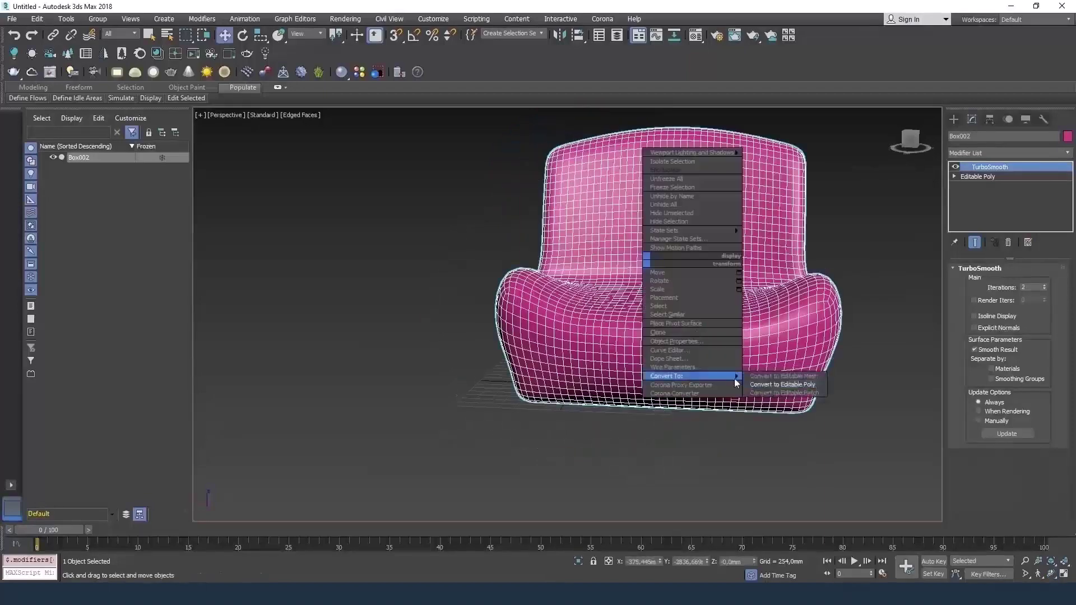
left_click(782, 385)
key("alt+w")
Add an FFD 3x3x3 lattice to the chair and enter control-point editing
left_click(1008, 153)
left_click(986, 413)
key("alt+w")
left_click(996, 176)
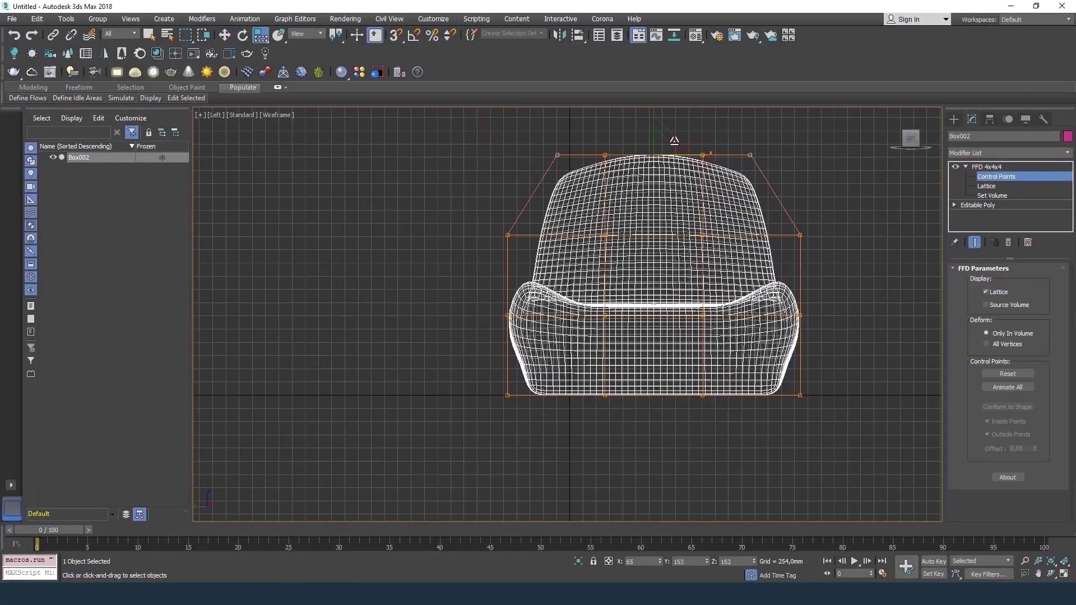
key("alt+w")
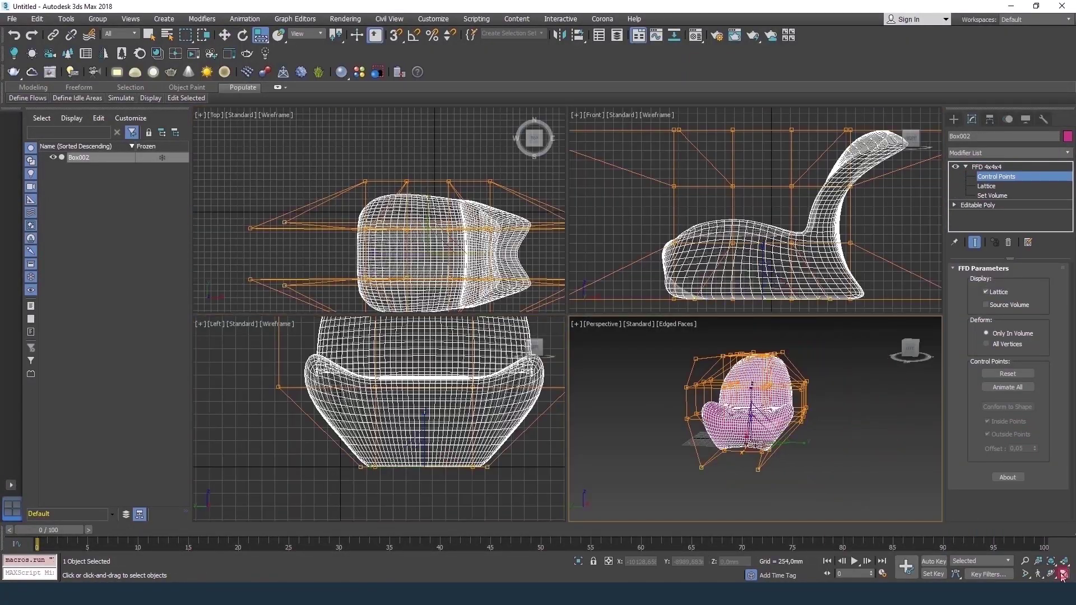
key("alt+w")
Scale the FFD 3x3x3 control points and collapse the lattice into the Editable Poly mesh
right_click(512, 334)
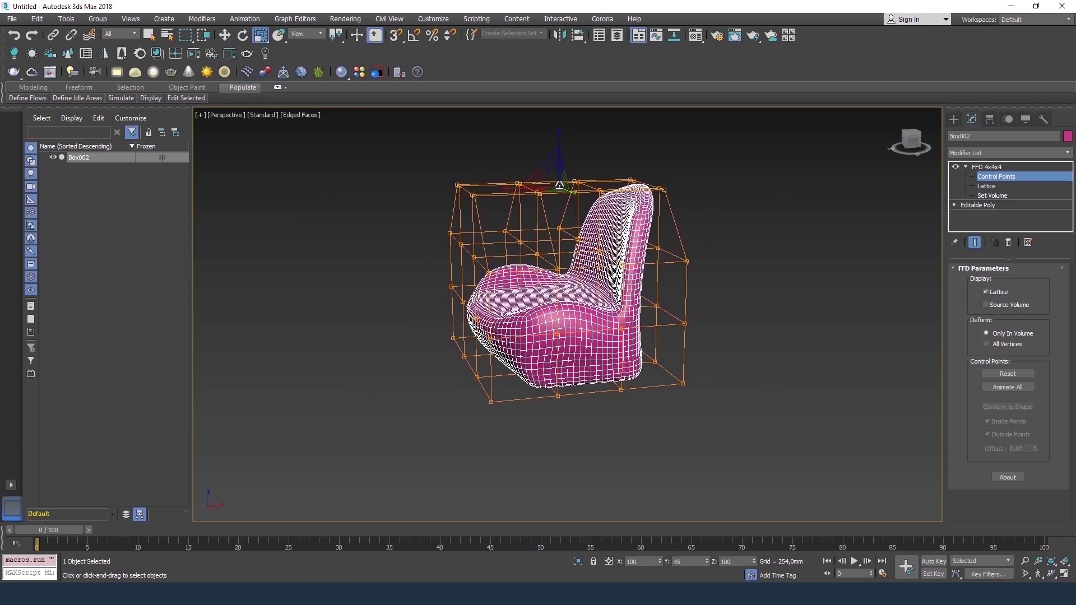
key("alt+w")
key("alt+w")
mouse_move(616, 322)
middle_mouse_down("alt")
mouse_move(633, 320)
mouse_move(591, 387)
middle_mouse_up("alt")
key("Delete")
key("w")
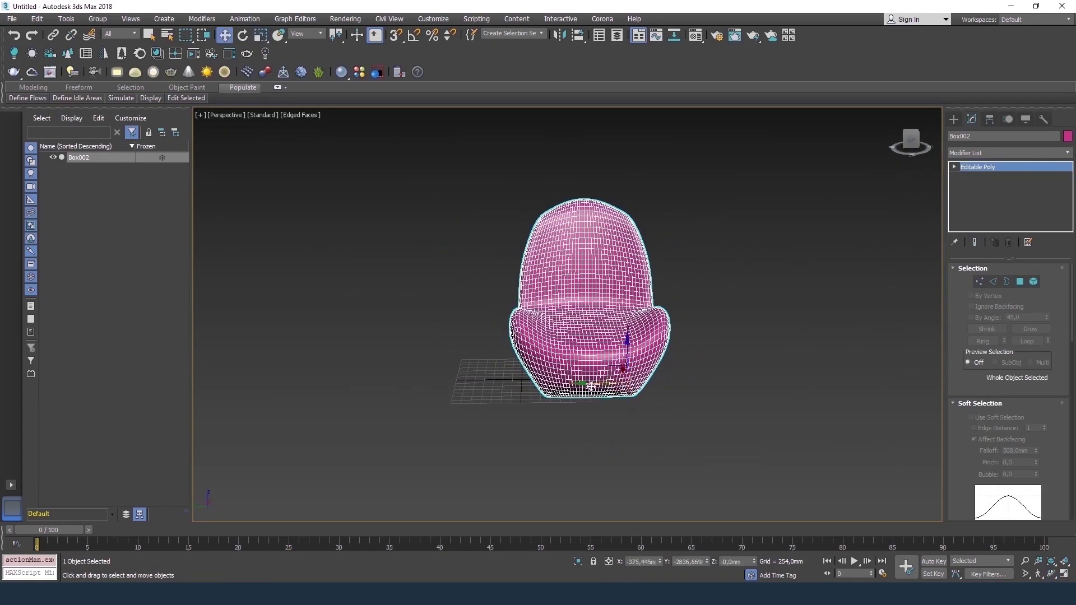
key("alt+w")
key("r")
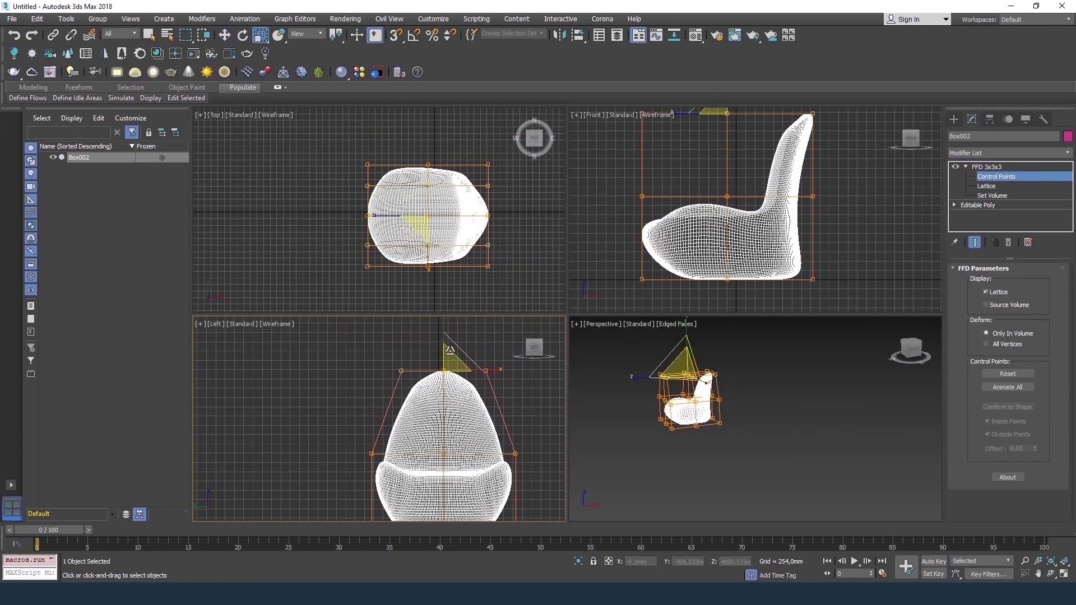
right_click(471, 363)
left_click(516, 474)
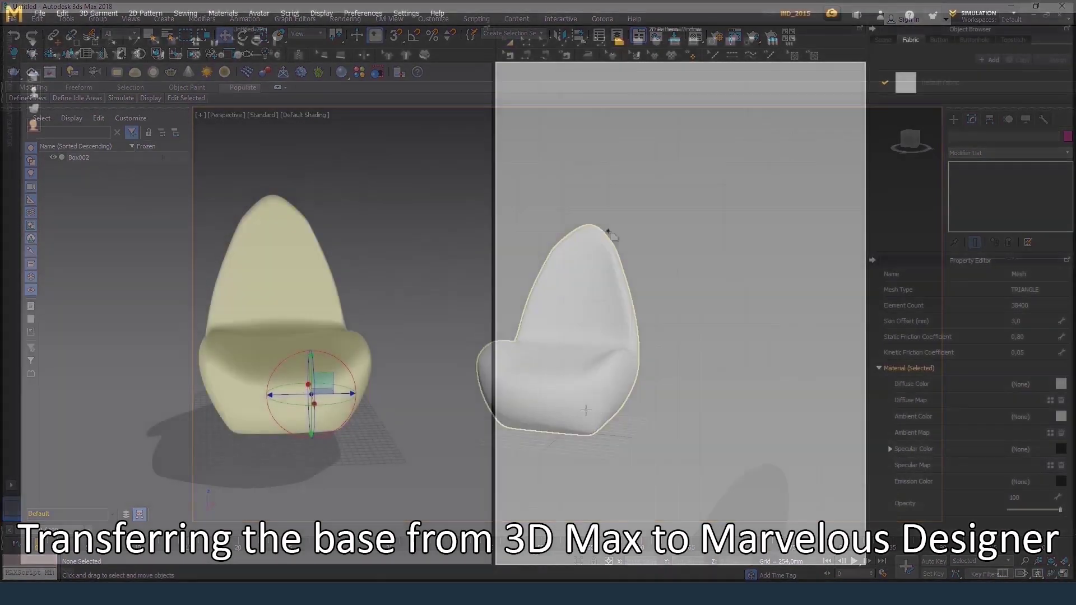
Draw a new pattern outline with an 855.9 segment
left_click(607, 230)
left_click(677, 230)
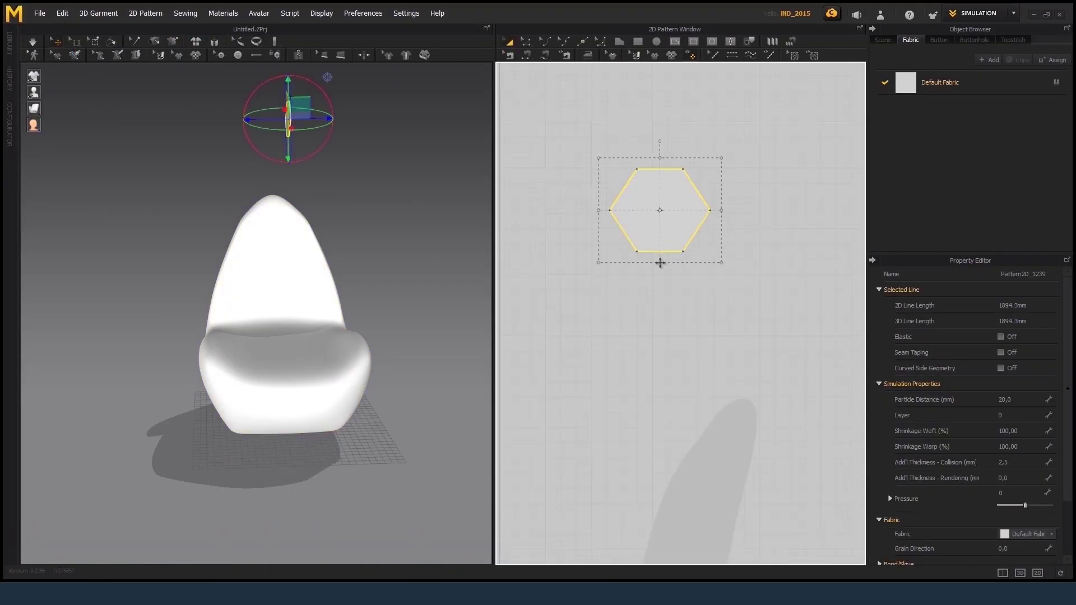
scroll(663, 223, "down", 5)
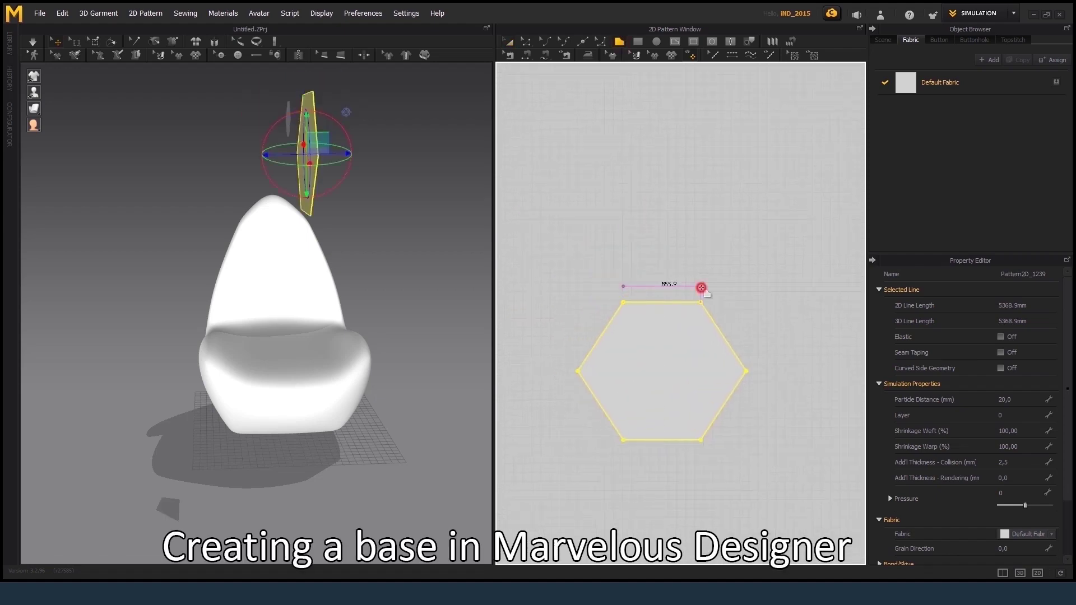
left_click(701, 288)
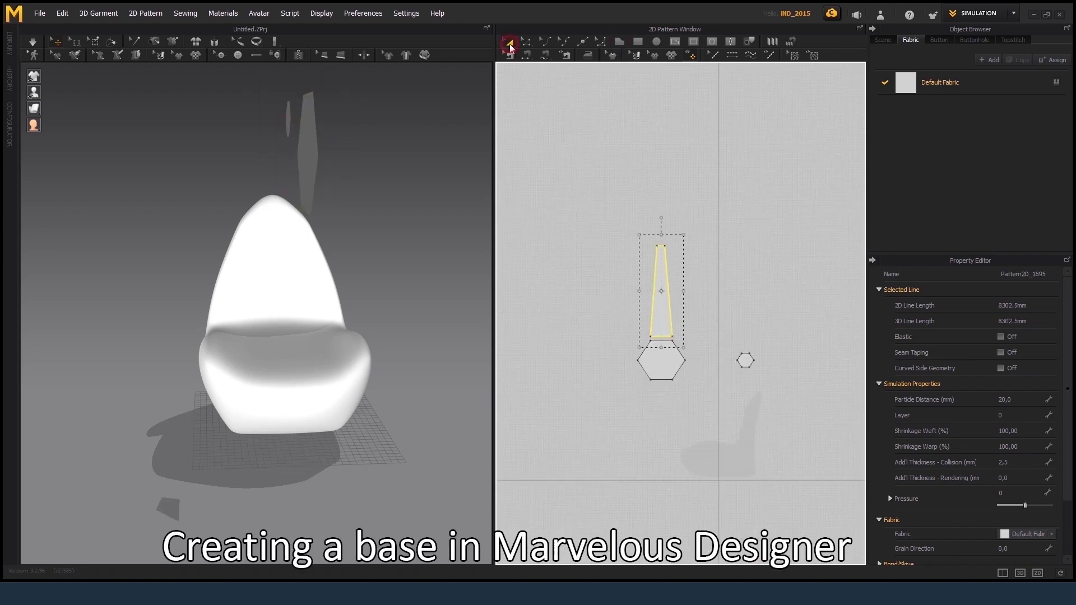
scroll(617, 236, "up", 3)
scroll(684, 259, "up", 3)
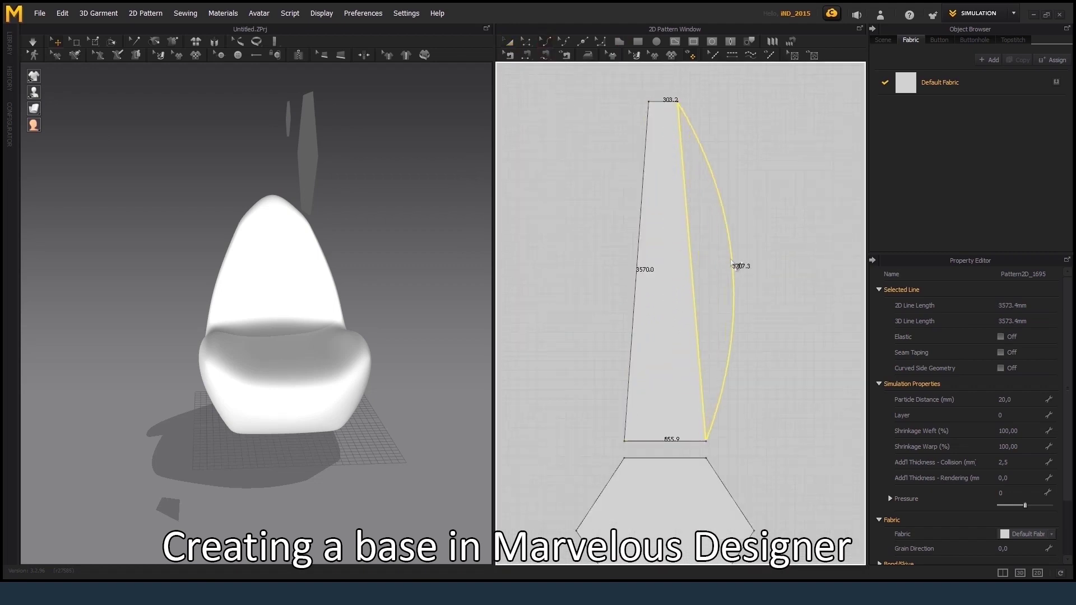
scroll(609, 275, "down", 3)
Move the small hexagon above the lens-shaped piece and select the bottom hexagon
left_click_drag(763, 378, 629, 178)
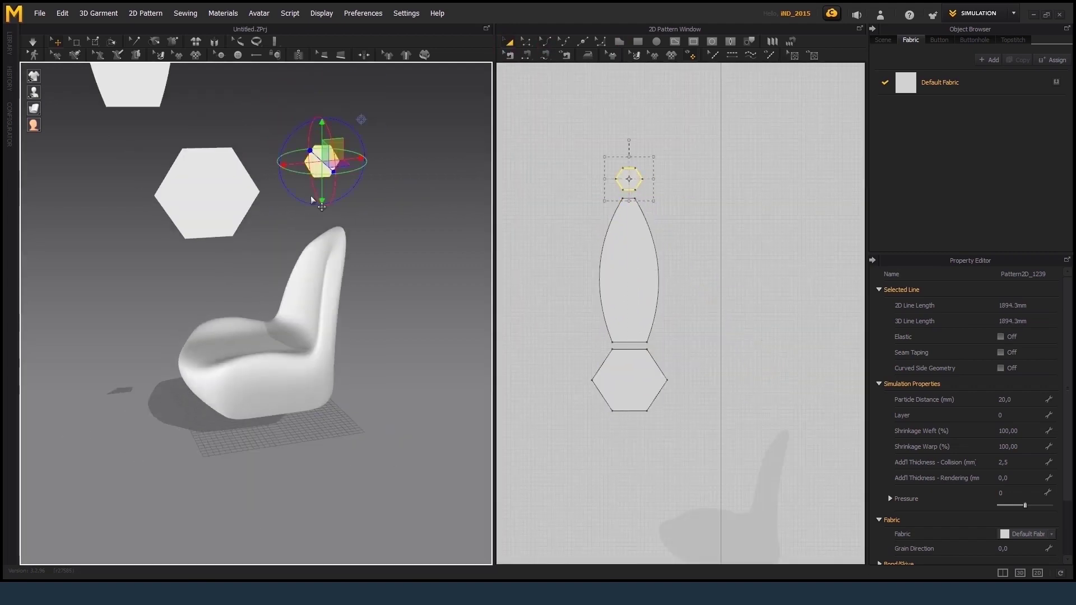
left_click(641, 328)
left_click(321, 276)
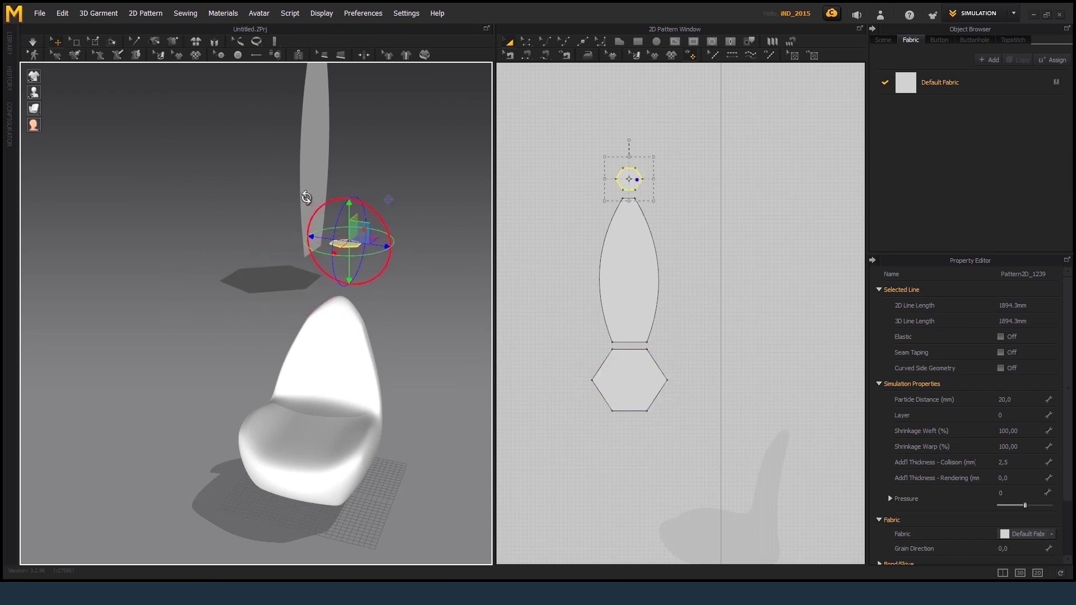
scroll(343, 286, "up", 3)
scroll(596, 233, "up", 2)
scroll(649, 327, "up", 2)
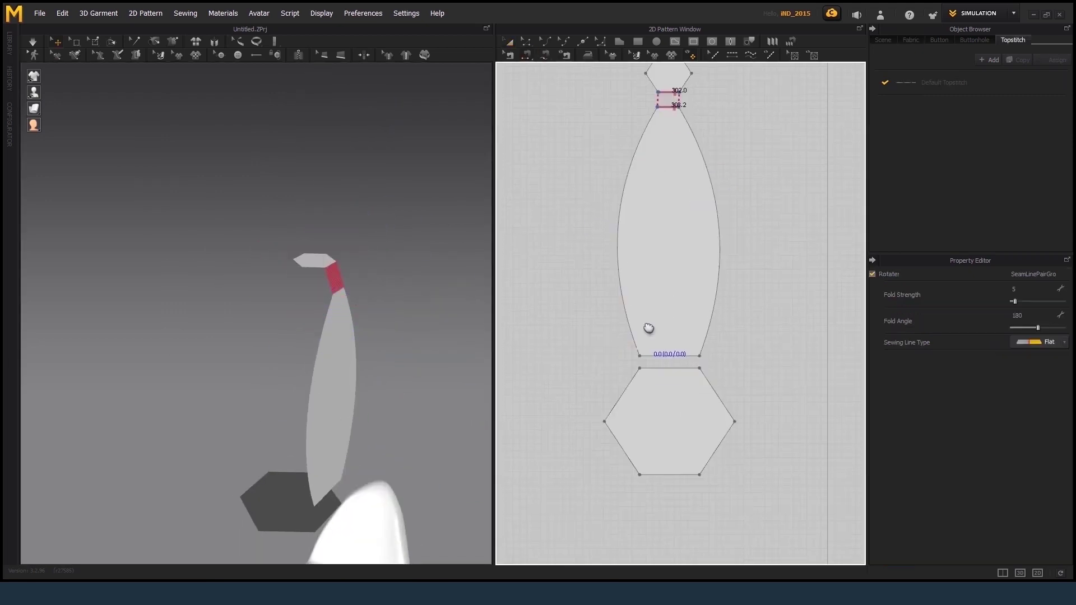
Copy the lens panel, place the duplicate left of the original, and paste another copy
left_click(649, 328)
right_click_drag(359, 314, 406, 209)
scroll(657, 252, "down", 2)
key("ctrl+c")
key("ctrl+v")
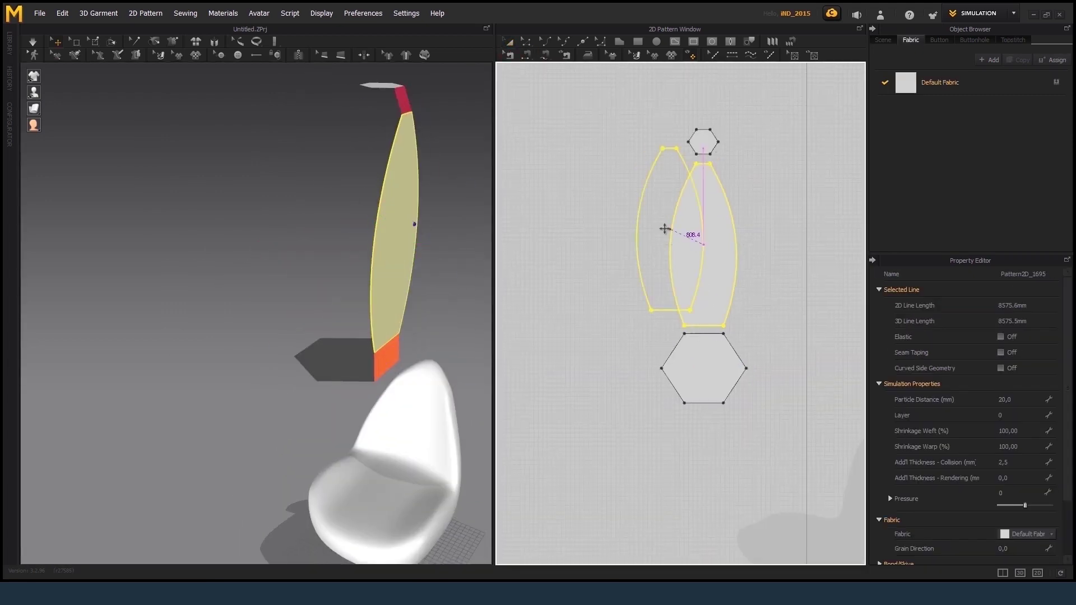
left_click(627, 244)
right_click_drag(336, 283, 336, 347)
left_click(325, 237)
right_click_drag(302, 237, 286, 496)
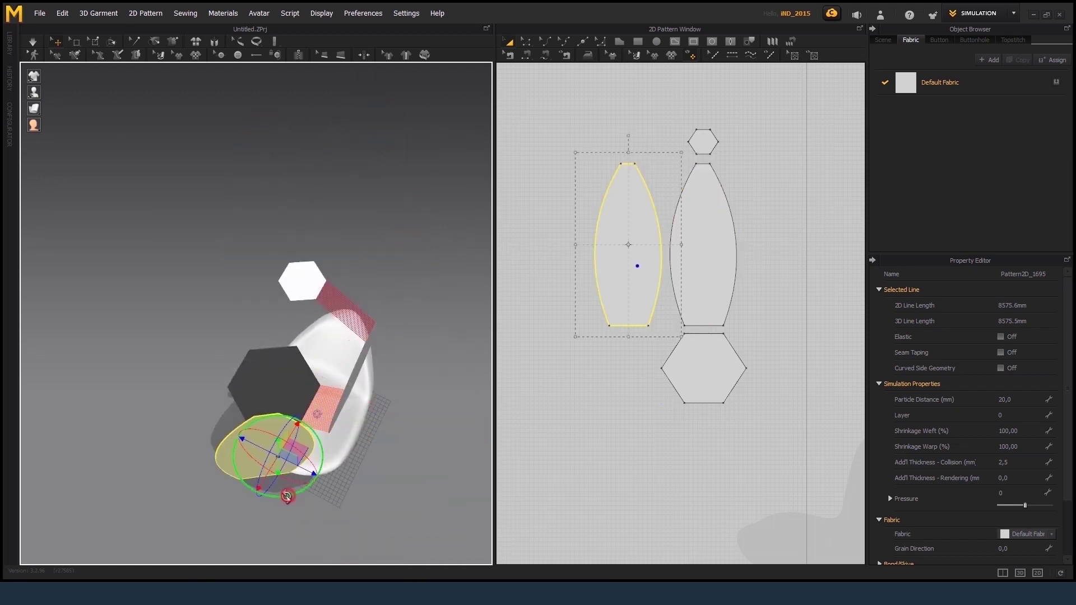
mouse_move(310, 437)
right_mouse_down()
mouse_move(336, 314)
mouse_move(370, 363)
mouse_move(359, 314)
right_mouse_up()
key("ctrl+c")
key("ctrl+v")
Place the pasted lens copy at the far left and sew its edge to a hexagon edge
left_click(535, 328)
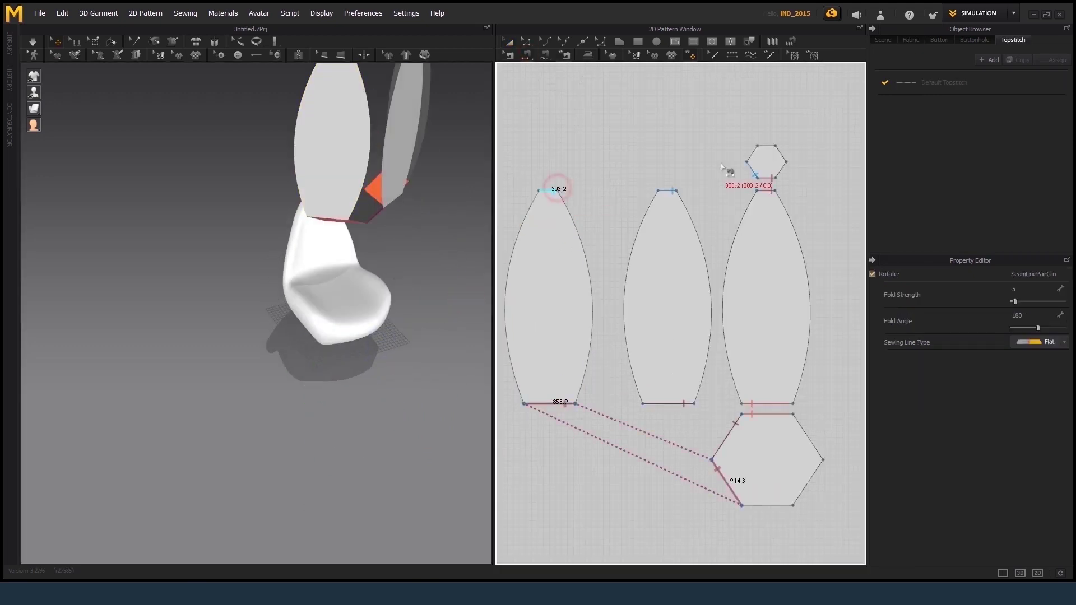
right_click_drag(465, 259, 439, 231)
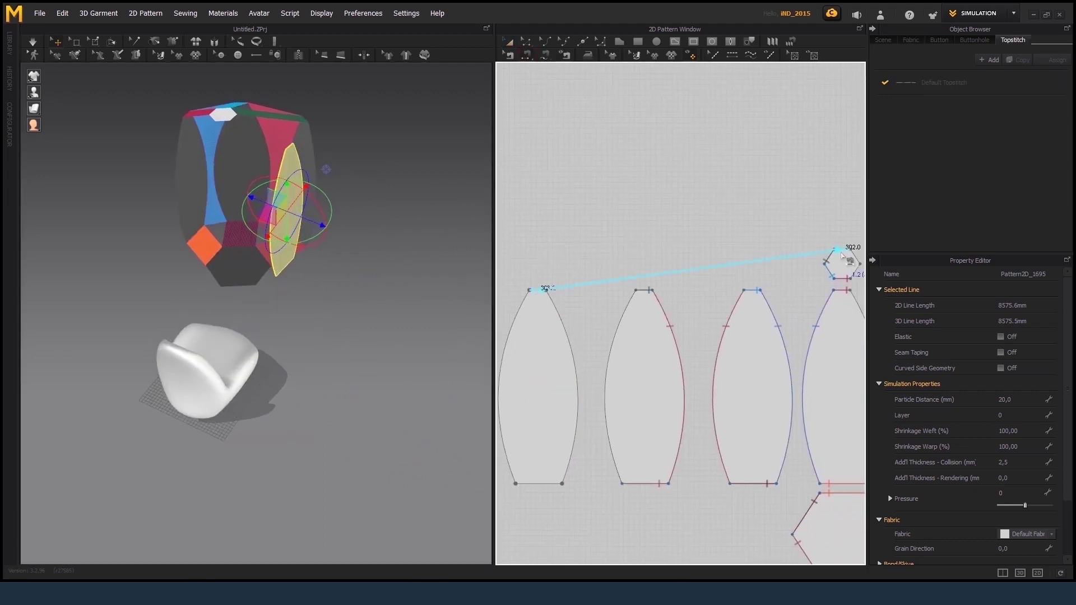
left_click(842, 256)
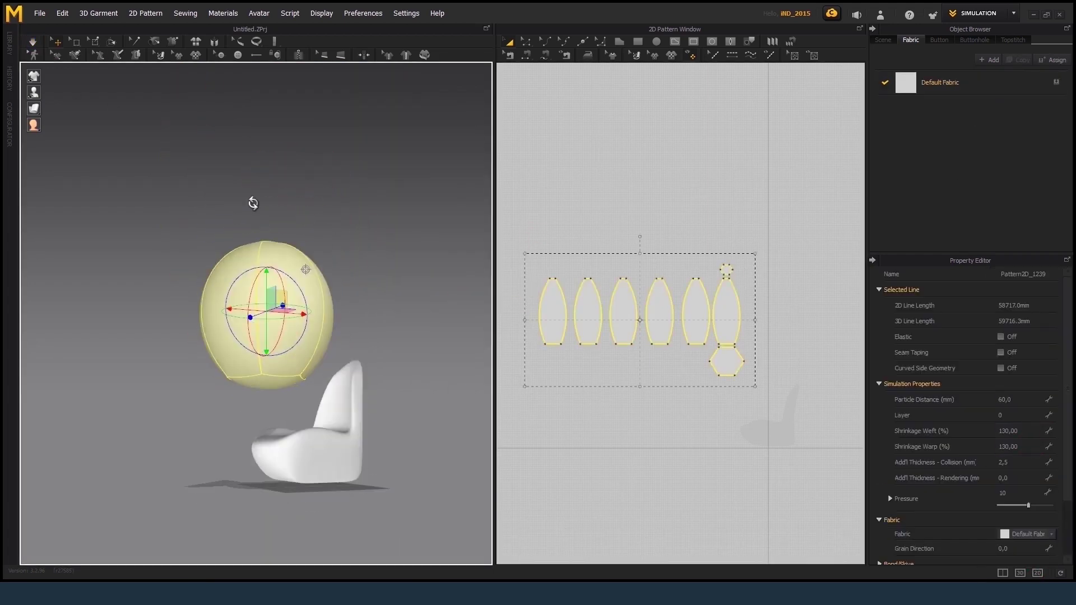
Select panel groups and apply a lower pressure so the bag starts to deflate
left_click(583, 311)
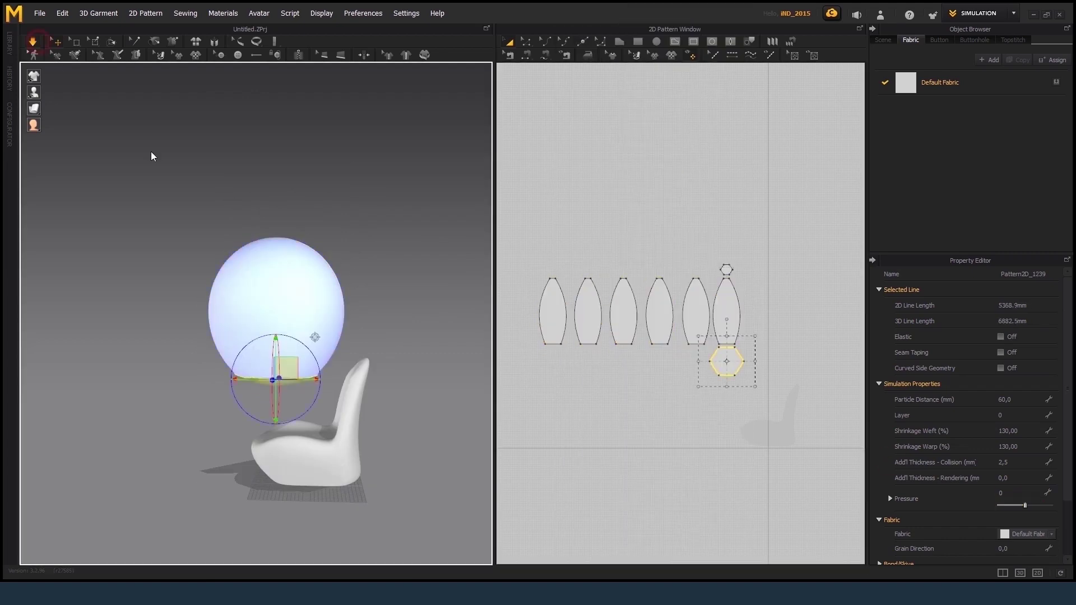
left_click(723, 323)
right_click(541, 314)
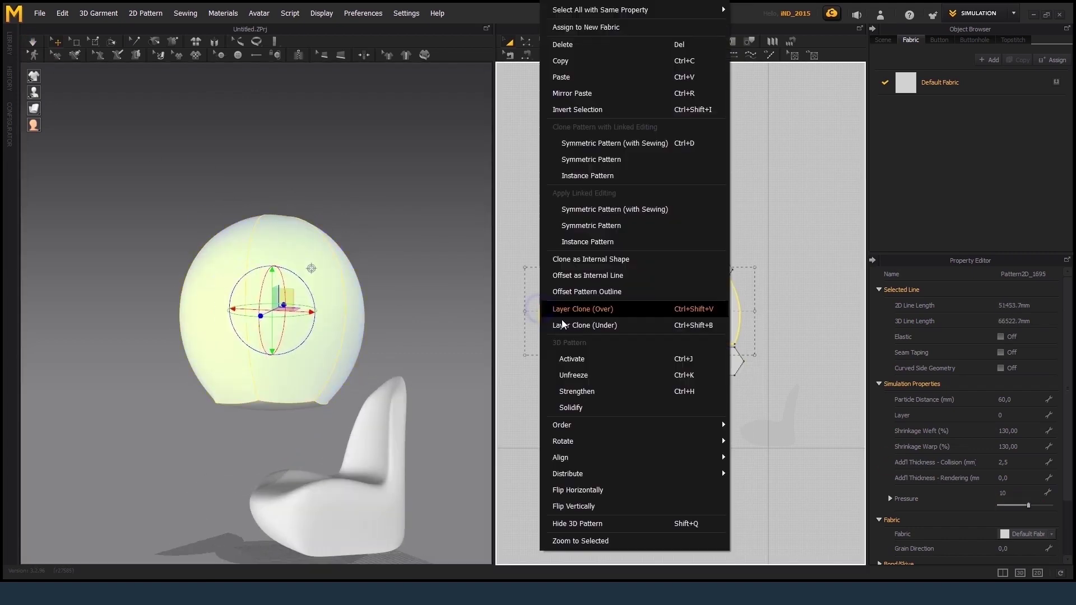
left_click(562, 324)
left_click(1010, 491)
left_click_drag(739, 374, 751, 393)
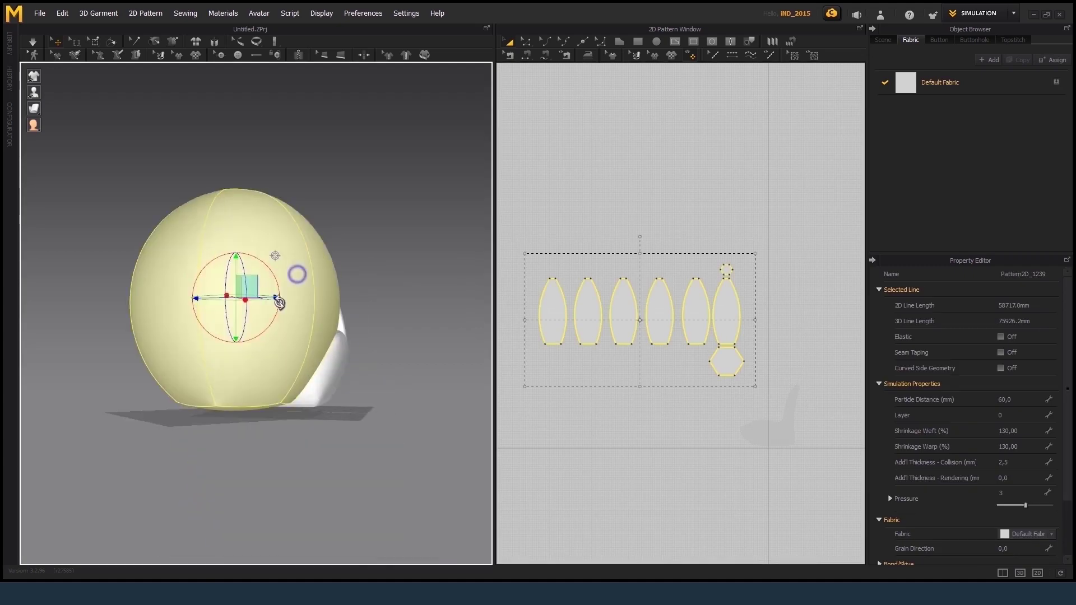
right_click_drag(247, 291, 284, 269)
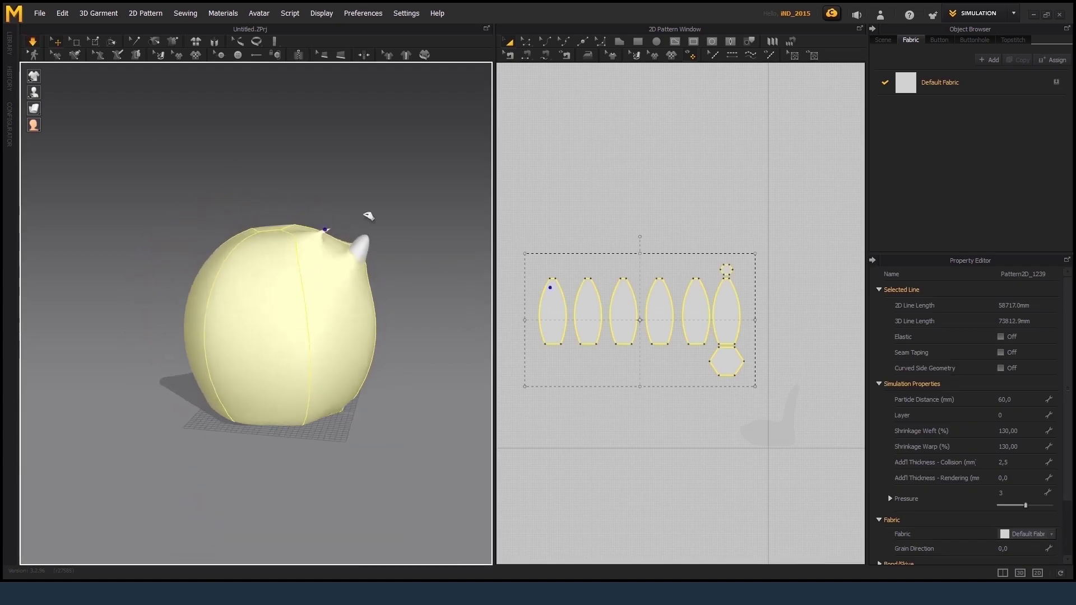
scroll(380, 240, "up", 3)
left_click(219, 185)
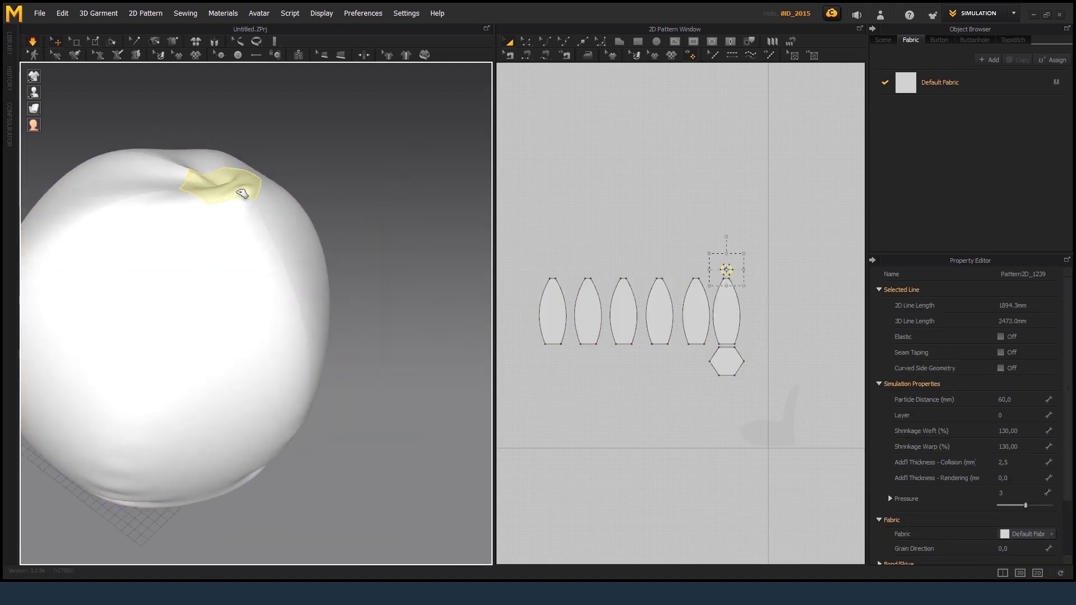
mouse_move(218, 185)
right_mouse_down()
mouse_move(348, 211)
mouse_move(331, 200)
right_mouse_up()
left_click_drag(518, 255, 697, 317)
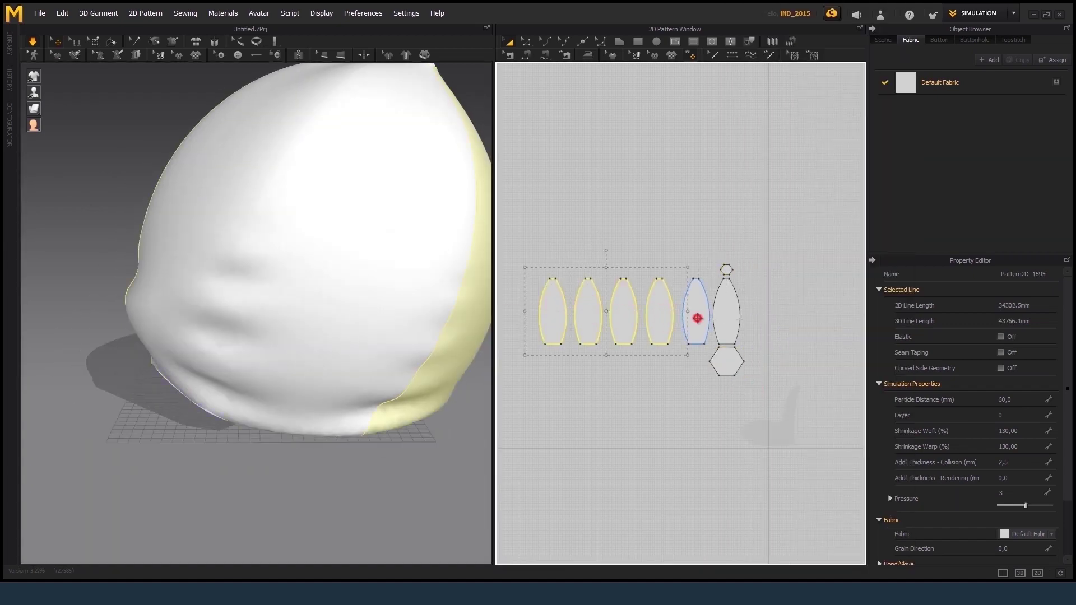
key("Return")
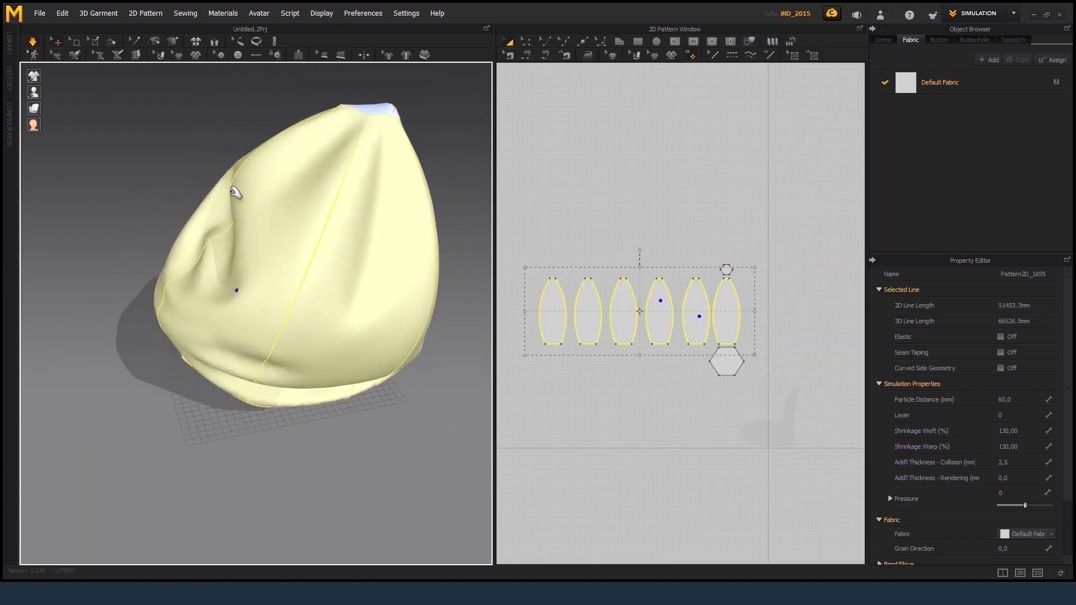
Set two neighbouring lens panels to pressure -7 and panels one to three and six to 2
left_click(269, 239)
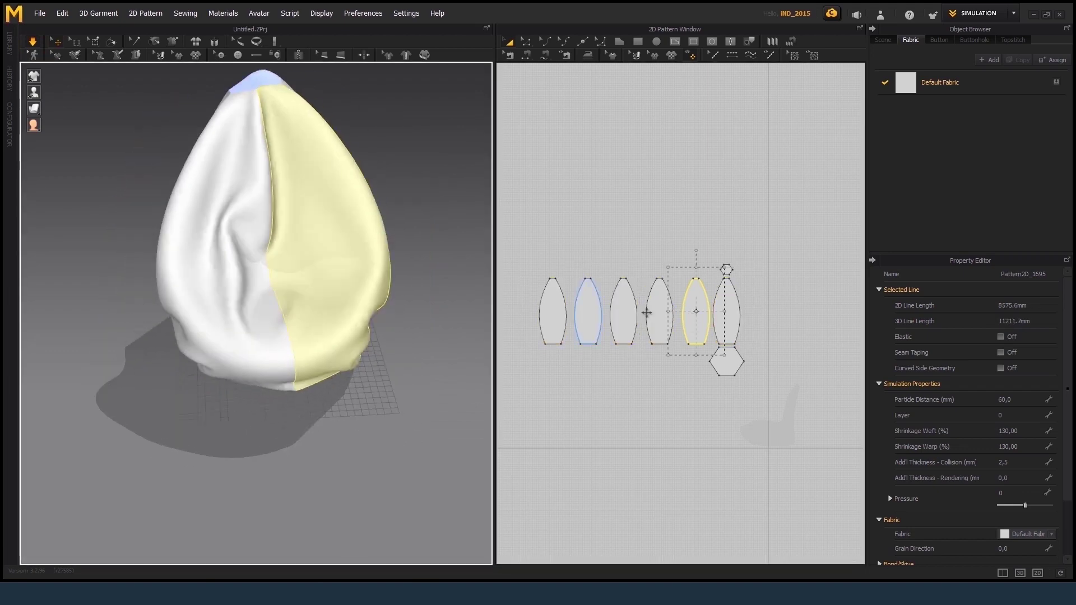
left_click_drag(1024, 505, 1023, 508)
right_click_drag(432, 288, 368, 289)
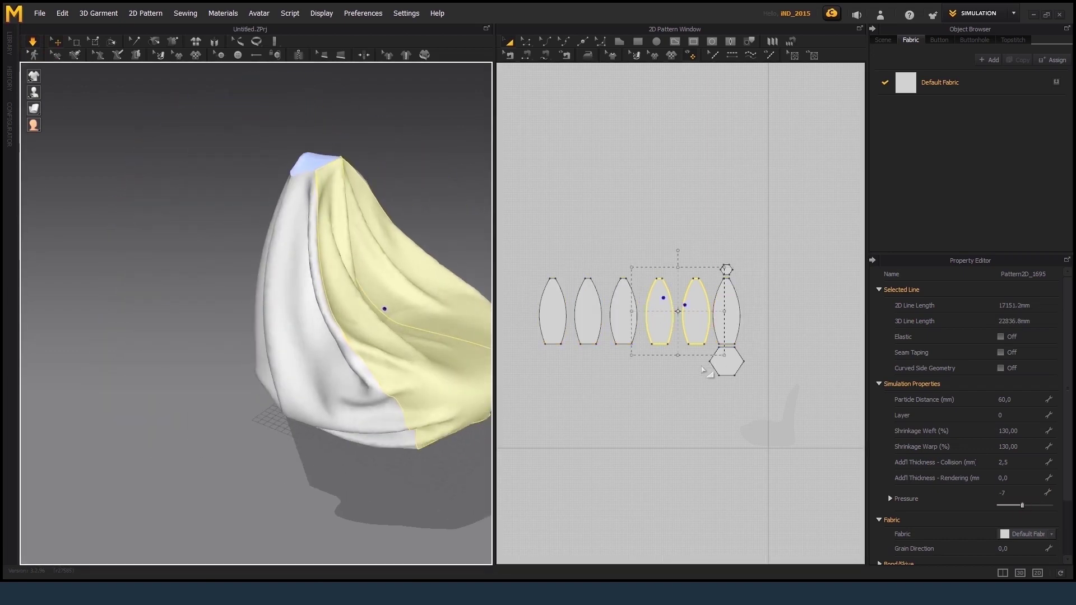
left_click_drag(644, 364, 530, 260)
left_click(726, 313, "shift")
mouse_move(312, 333)
right_mouse_down()
mouse_move(309, 292)
mouse_move(233, 249)
mouse_move(243, 314)
right_mouse_up()
Set Particle Distance to 40 on all pattern pieces
left_click(726, 361)
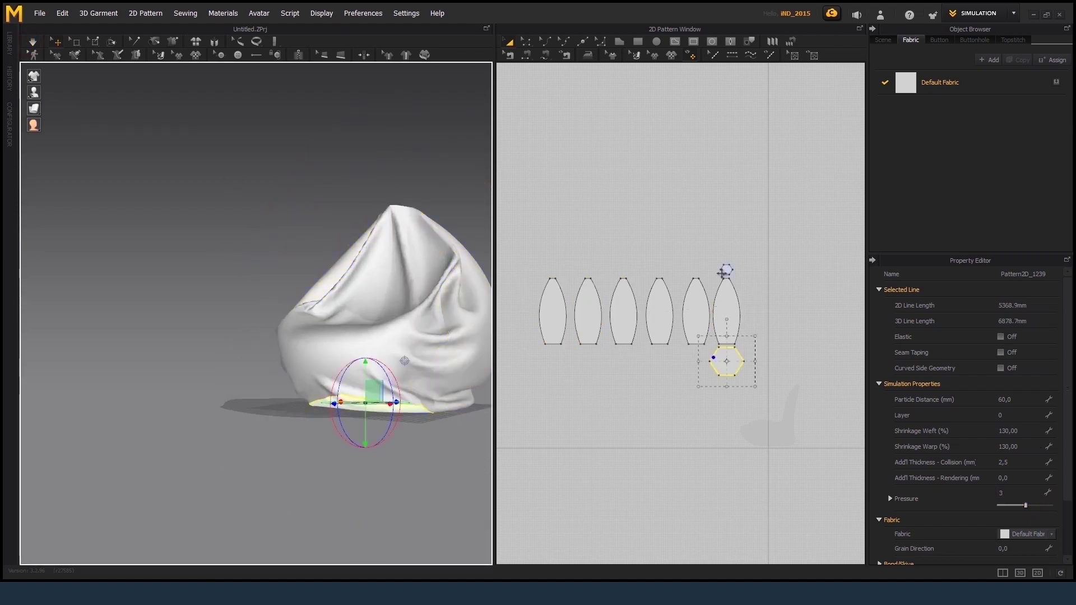
left_click(725, 272, "shift")
right_click_drag(392, 252, 338, 223)
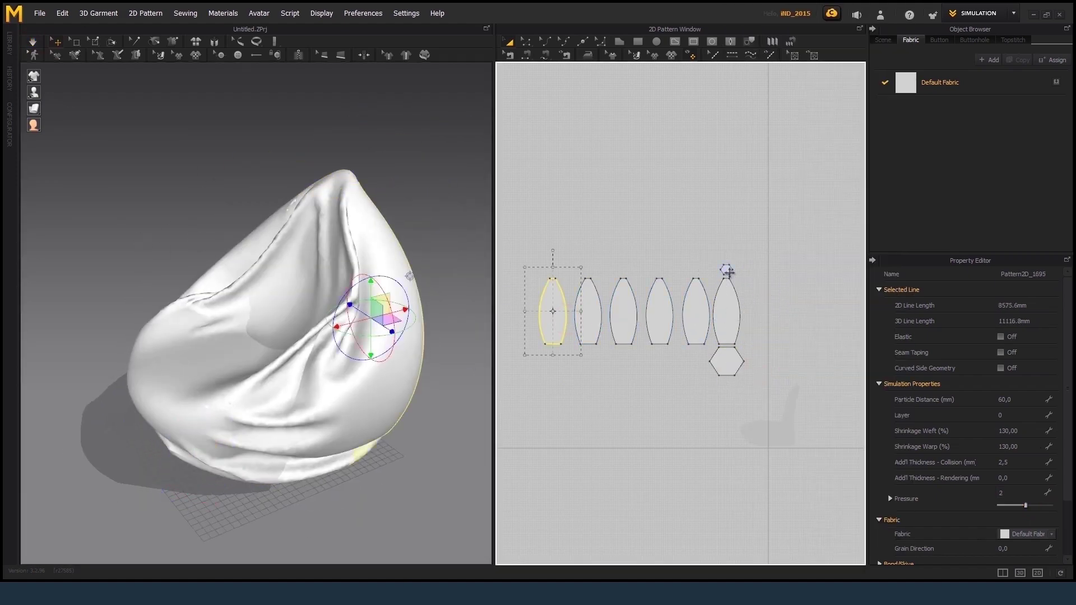
right_click_drag(252, 281, 314, 241)
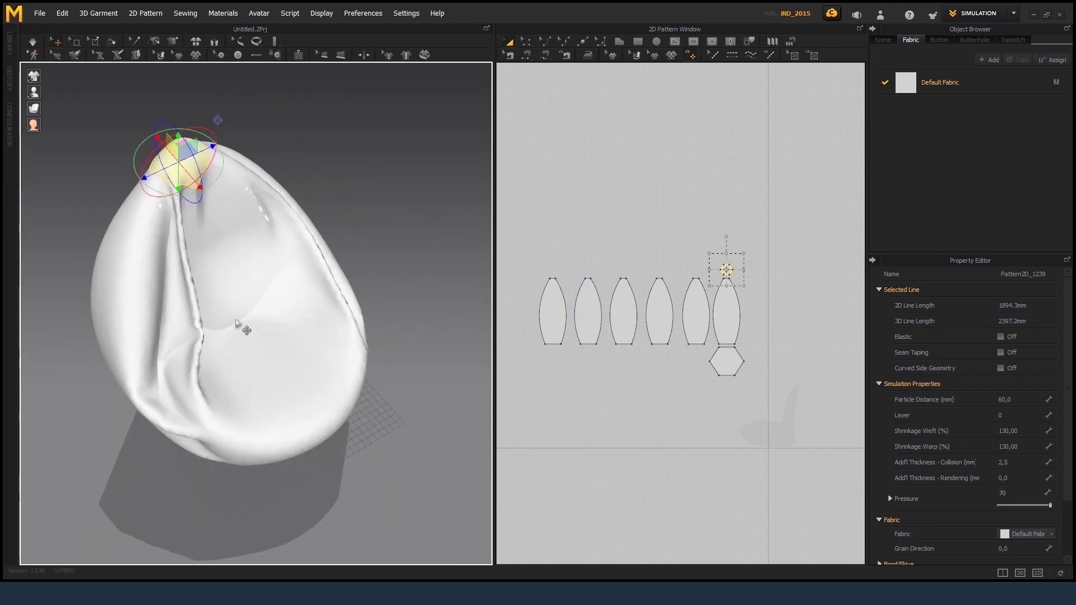
key("ctrl+a")
double_click(1019, 400)
Select lens panels one to three and six and watch the bag slump into a bean-bag shape
right_click_drag(313, 336, 272, 313)
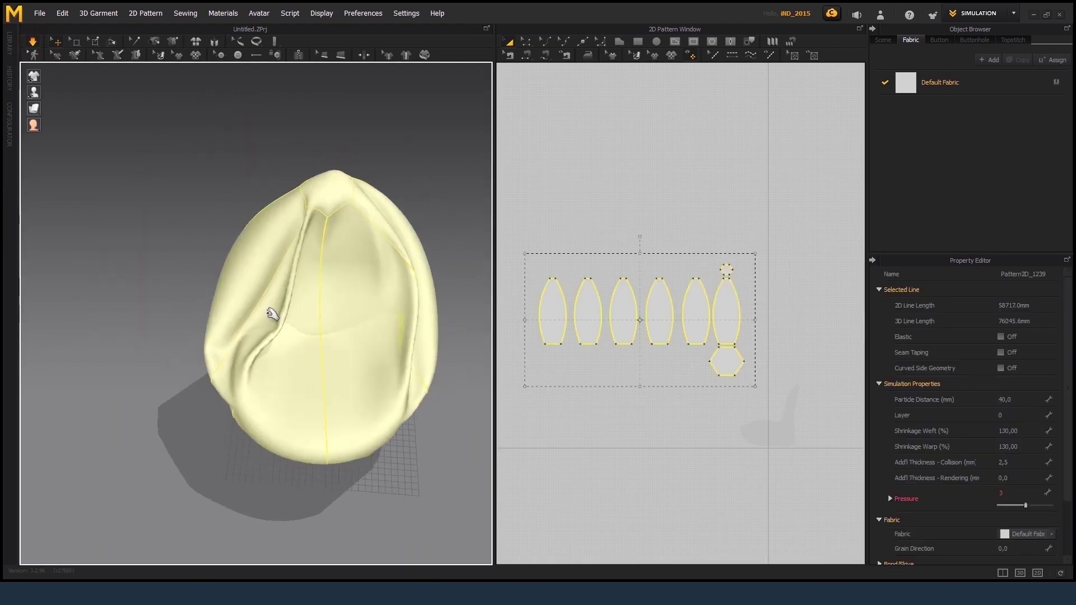
mouse_move(144, 229)
right_mouse_down()
mouse_move(279, 252)
mouse_move(329, 279)
mouse_move(269, 281)
mouse_move(442, 342)
mouse_move(368, 371)
right_mouse_up()
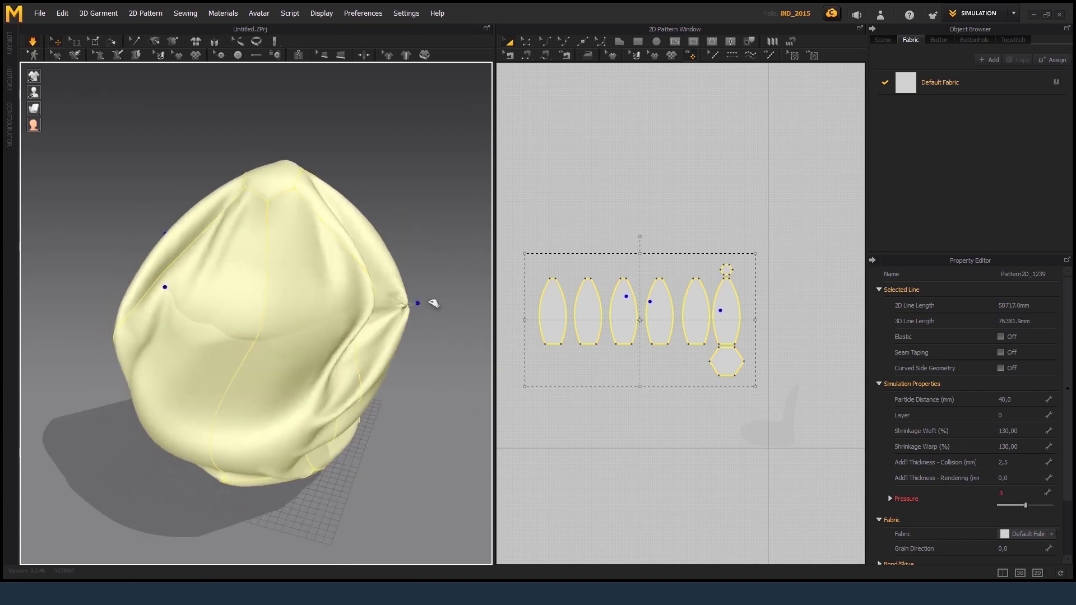
right_click_drag(433, 303, 266, 271)
right_click_drag(328, 343, 472, 215)
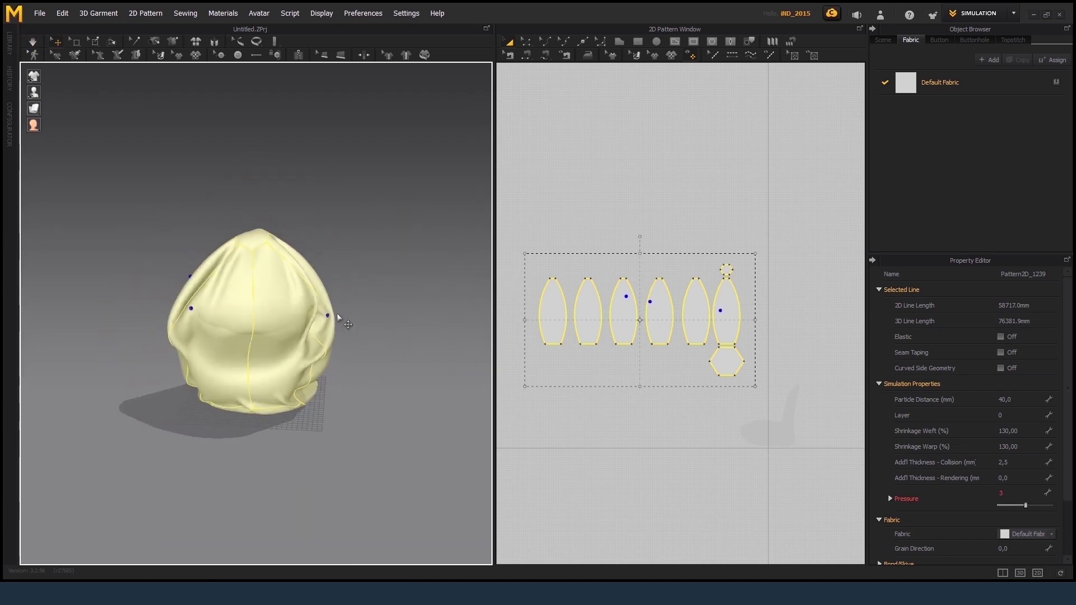
right_click_drag(337, 318, 414, 316)
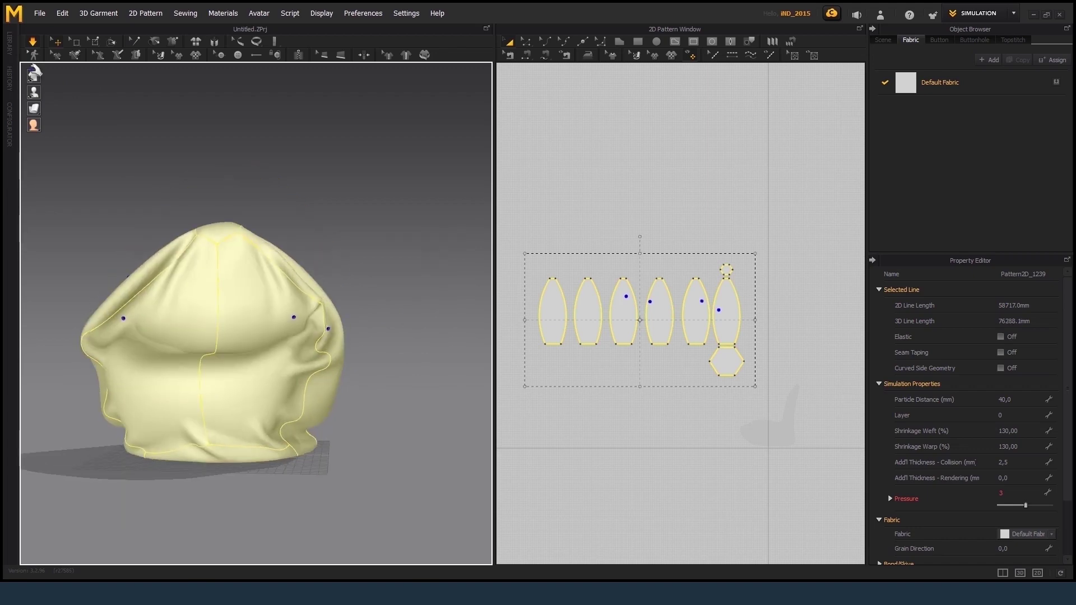
left_click_drag(518, 358, 618, 321)
left_click(618, 320, "shift")
left_click(726, 314, "shift")
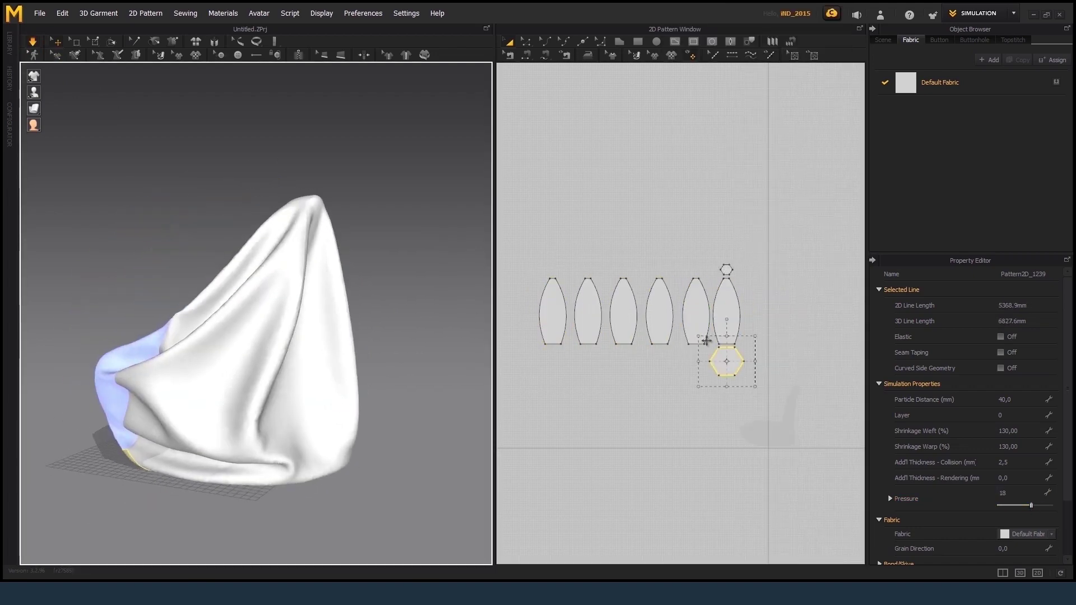
right_click_drag(181, 288, 467, 383)
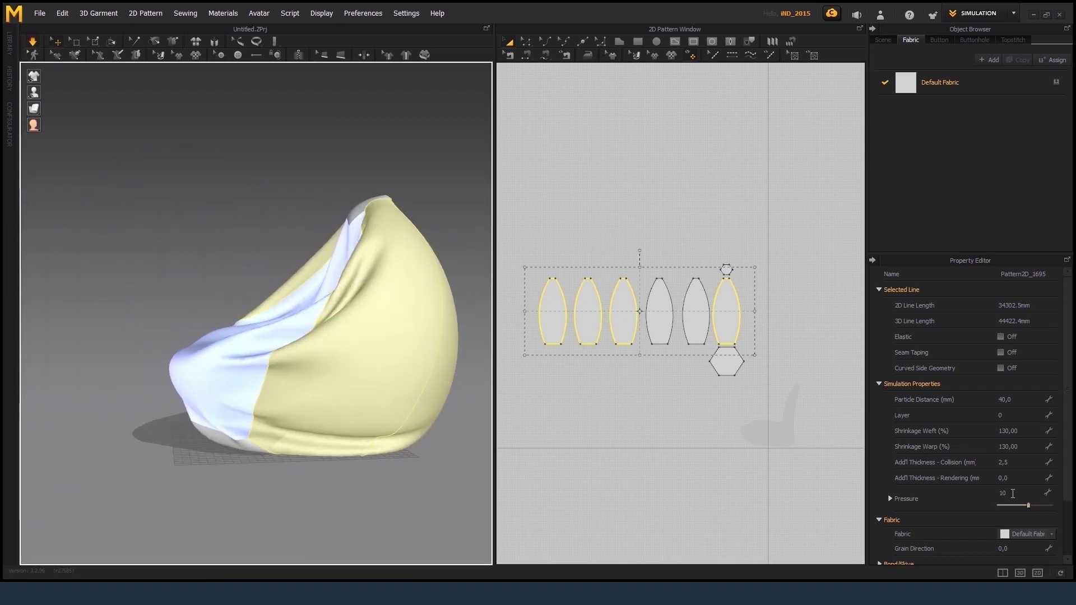
mouse_move(252, 336)
right_mouse_down()
mouse_move(260, 255)
mouse_move(303, 300)
right_mouse_up()
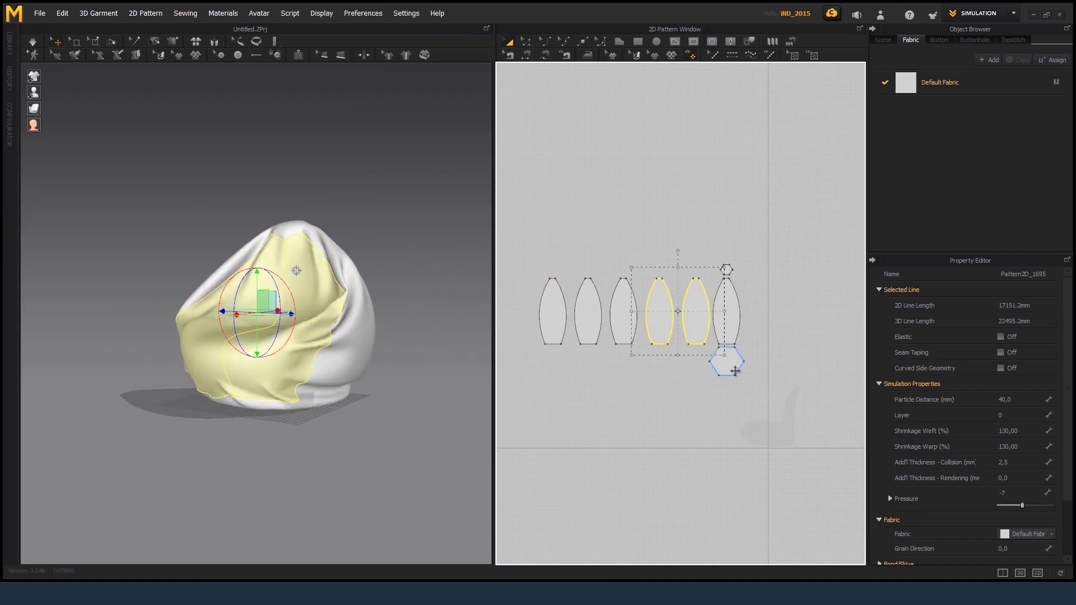
scroll(360, 377, "up", 5)
Select all pattern pieces and start the cloth simulation
scroll(335, 273, "up", 5)
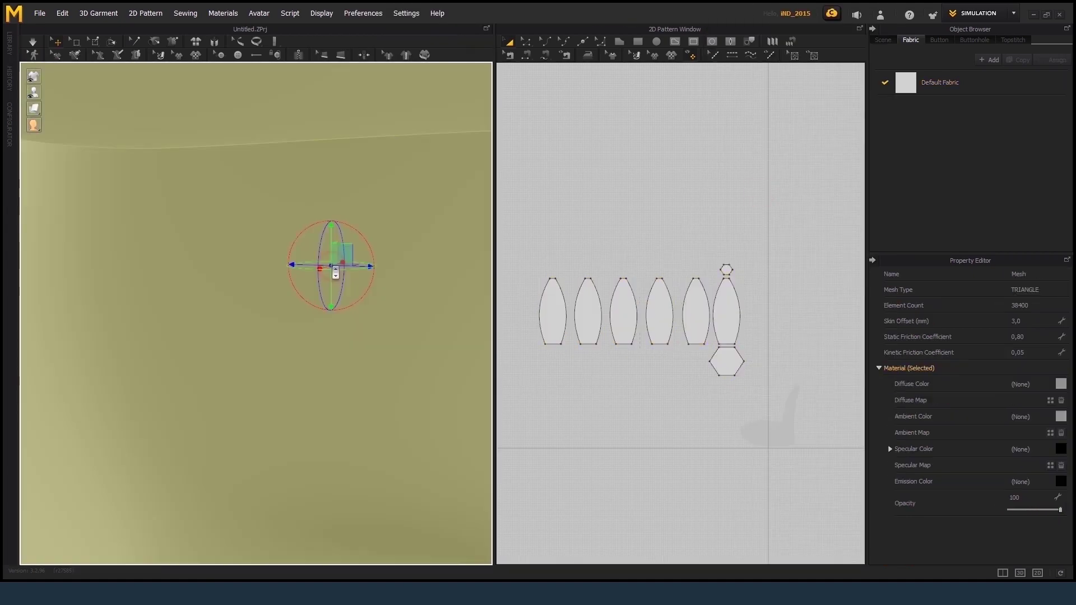
scroll(335, 272, "down", 5)
left_click(552, 311)
key("ctrl+a")
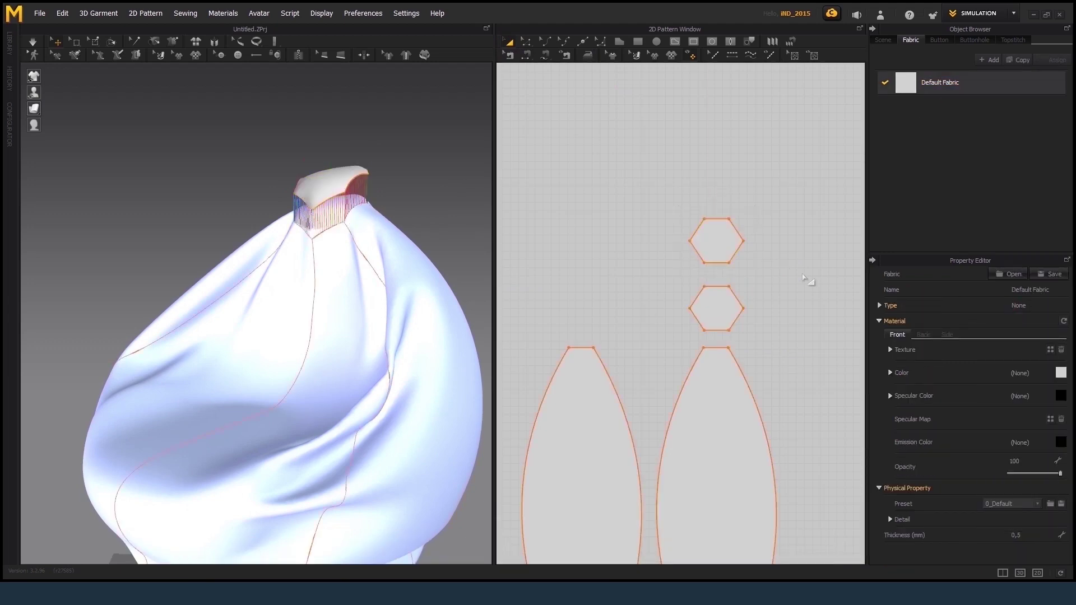
left_click(34, 42)
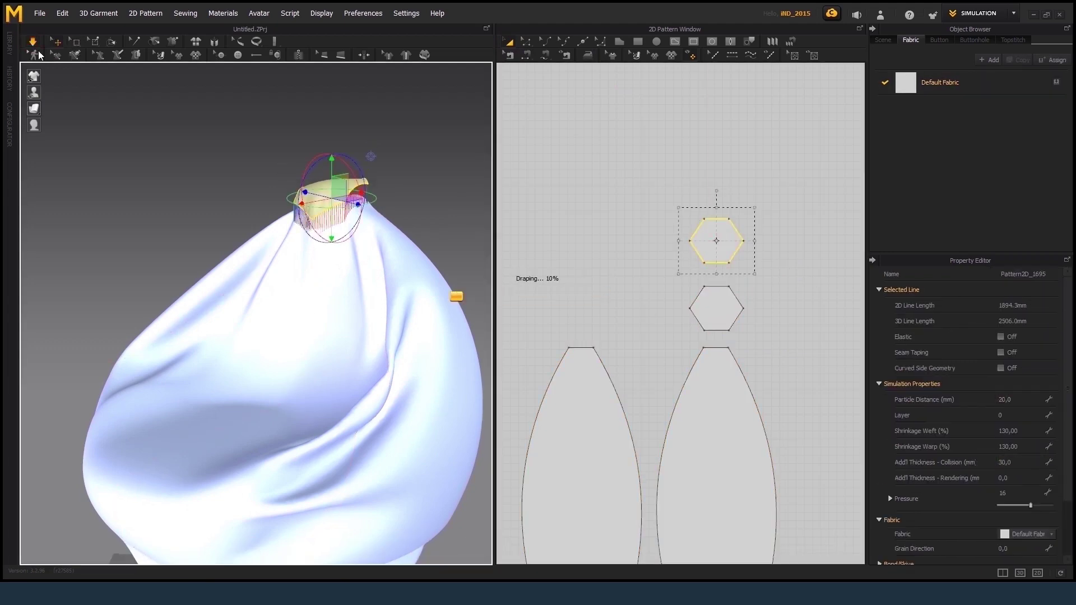
Set the bottom hexagon's collision thickness to 30, re-simulate, and inspect the drape from below
right_click(714, 342)
left_click(744, 343)
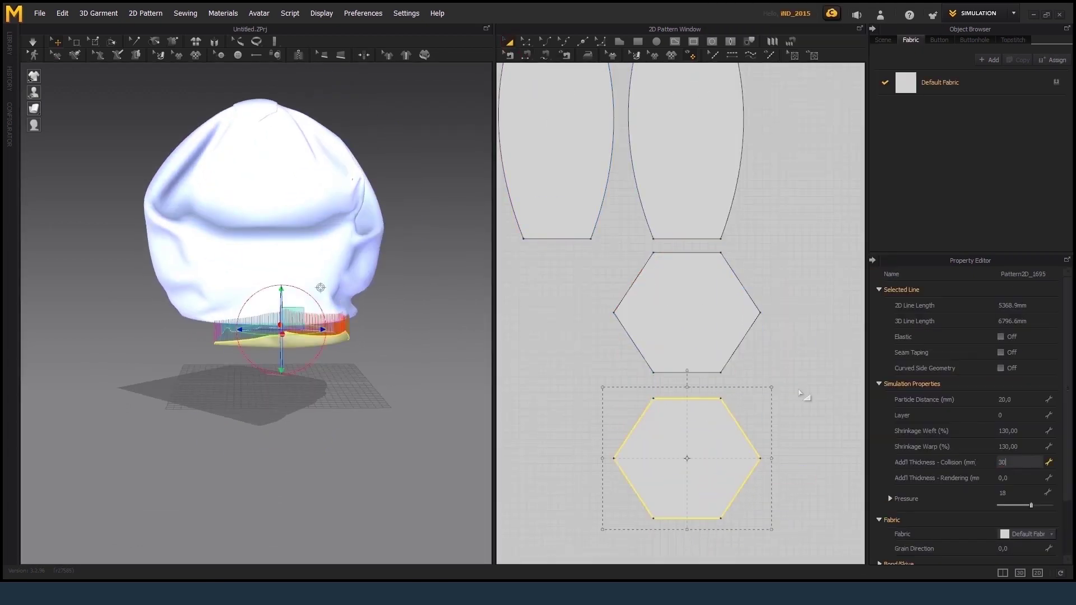
key("Return")
key("space")
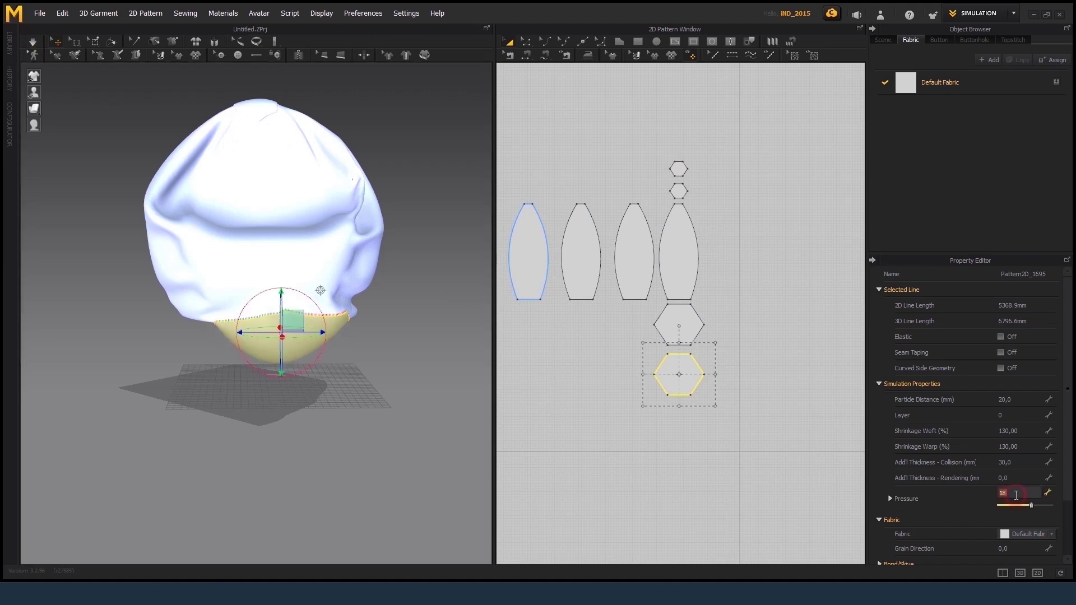
type("0")
right_click_drag(319, 326, 402, 300)
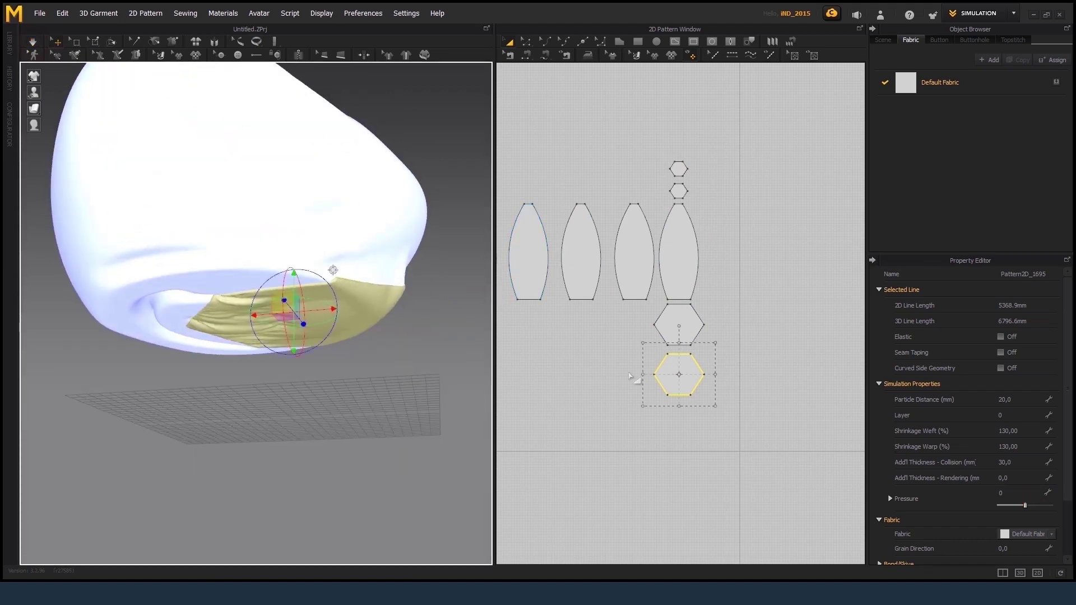
right_click_drag(333, 270, 403, 119)
left_click(678, 252)
Duplicate a tall side panel, deleting the extra copies so one new panel remains
scroll(649, 271, "down", 3)
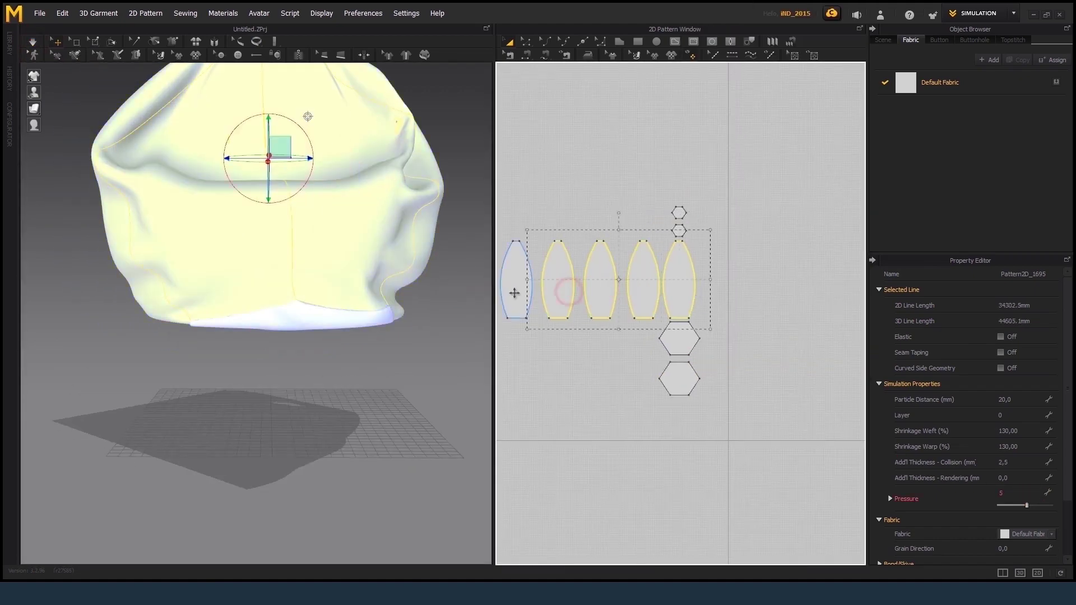
left_click(512, 293)
scroll(386, 298, "down", 5)
left_click(346, 376)
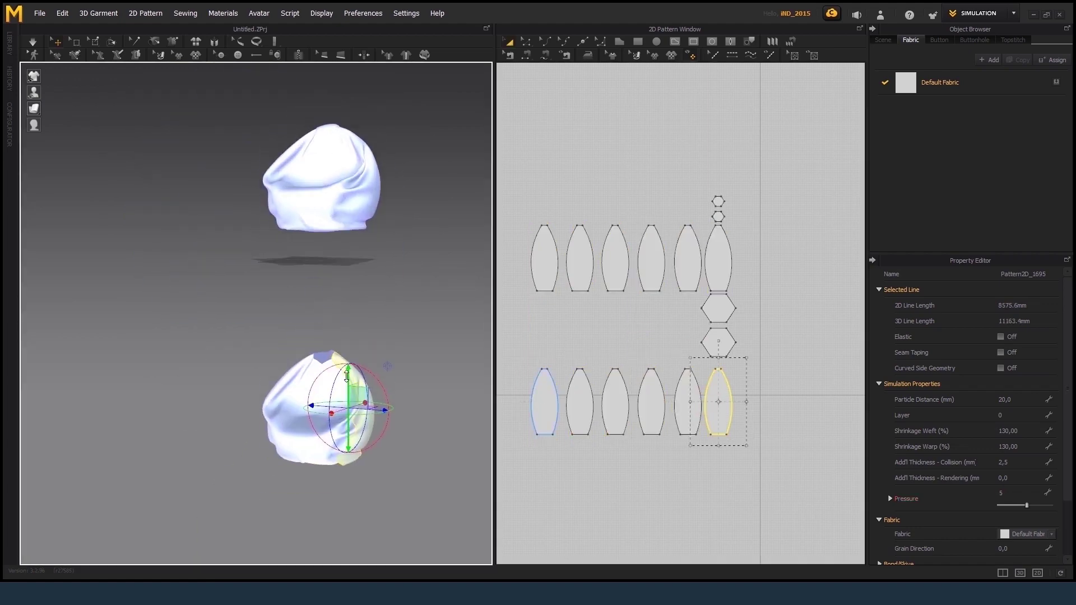
left_click(716, 403)
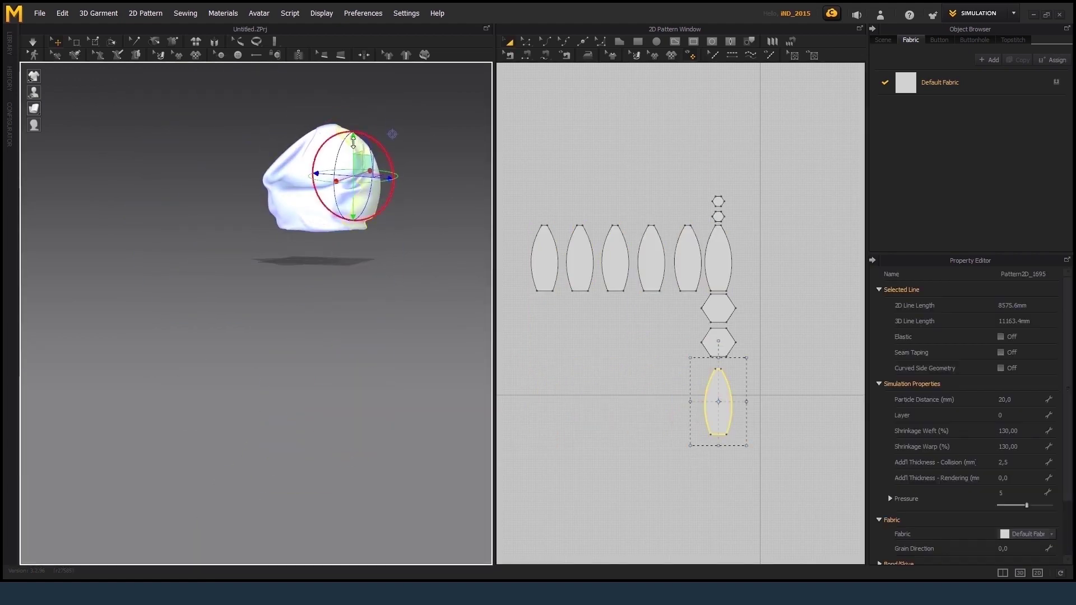
right_click_drag(336, 252, 365, 284)
Sew the new panel's edges into the bag and run the simulation
scroll(672, 336, "up", 2)
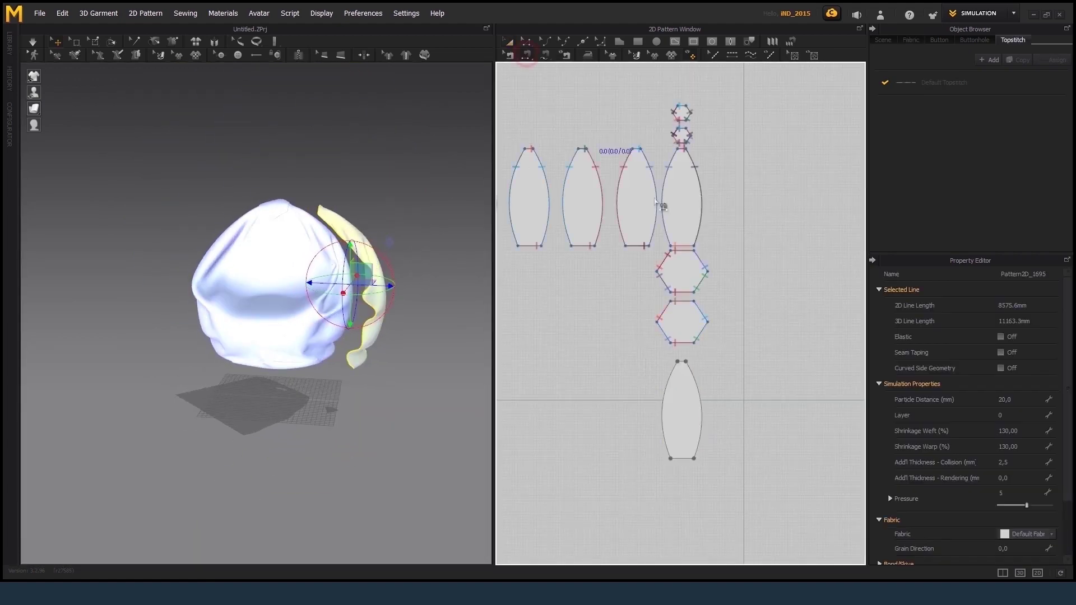
left_click(667, 407)
left_click(680, 414)
type("30")
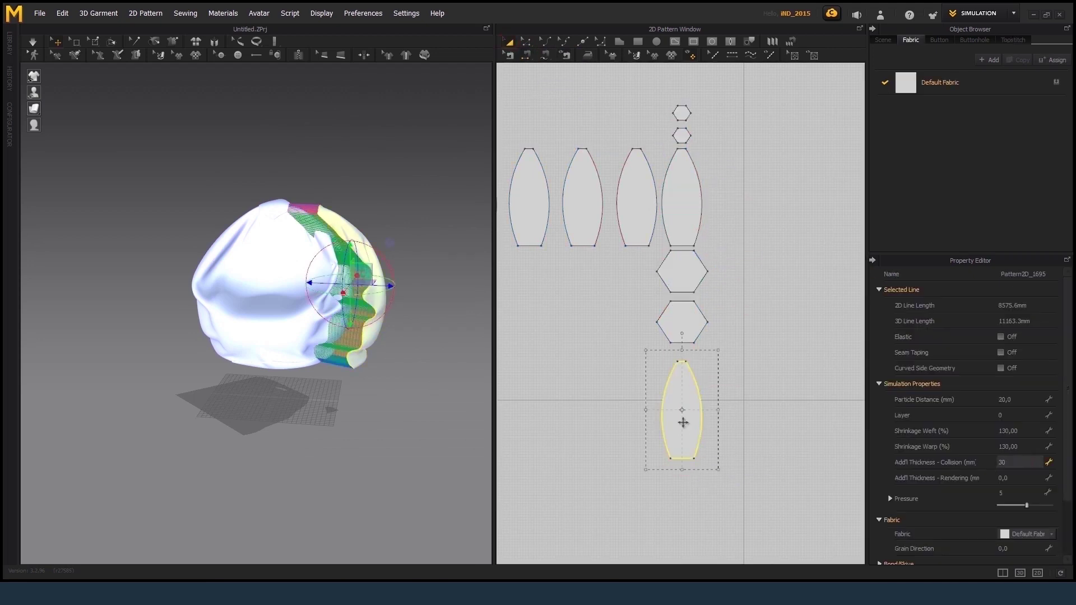
left_click(31, 42)
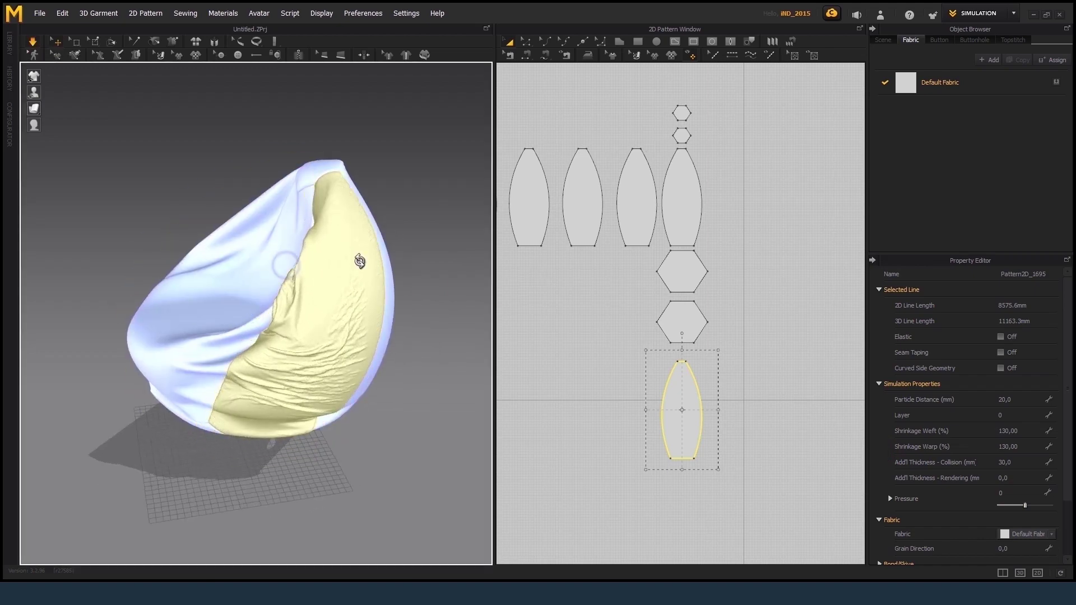
Drag the simulating cloth into shape and raise the new panel's pressure to inflate it
mouse_move(360, 259)
left_mouse_down()
mouse_move(269, 234)
mouse_move(345, 234)
mouse_move(348, 283)
mouse_move(350, 267)
left_mouse_up()
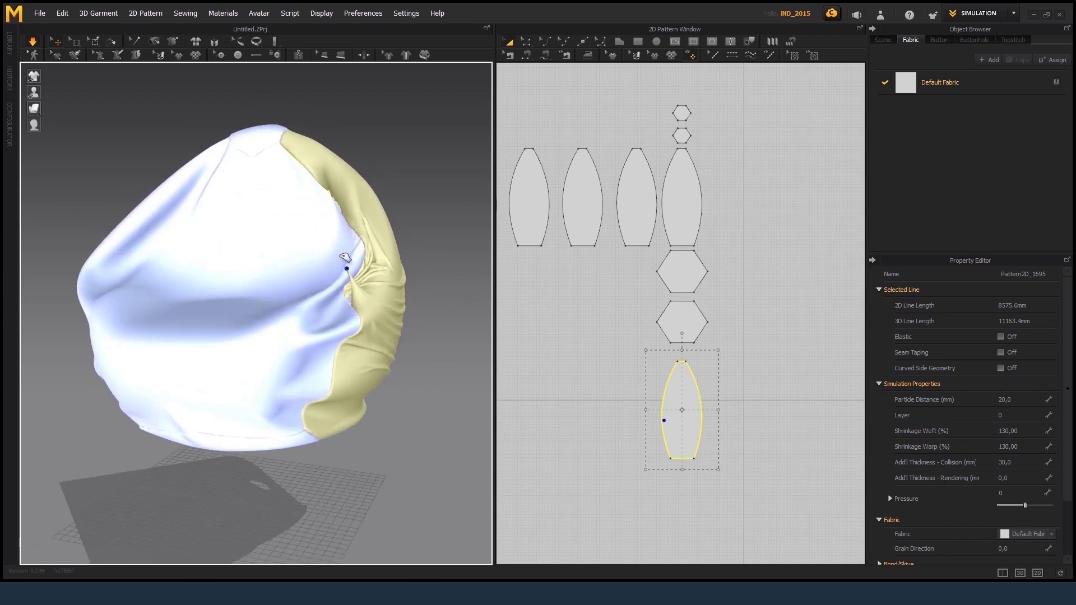
scroll(372, 212, "up", 3)
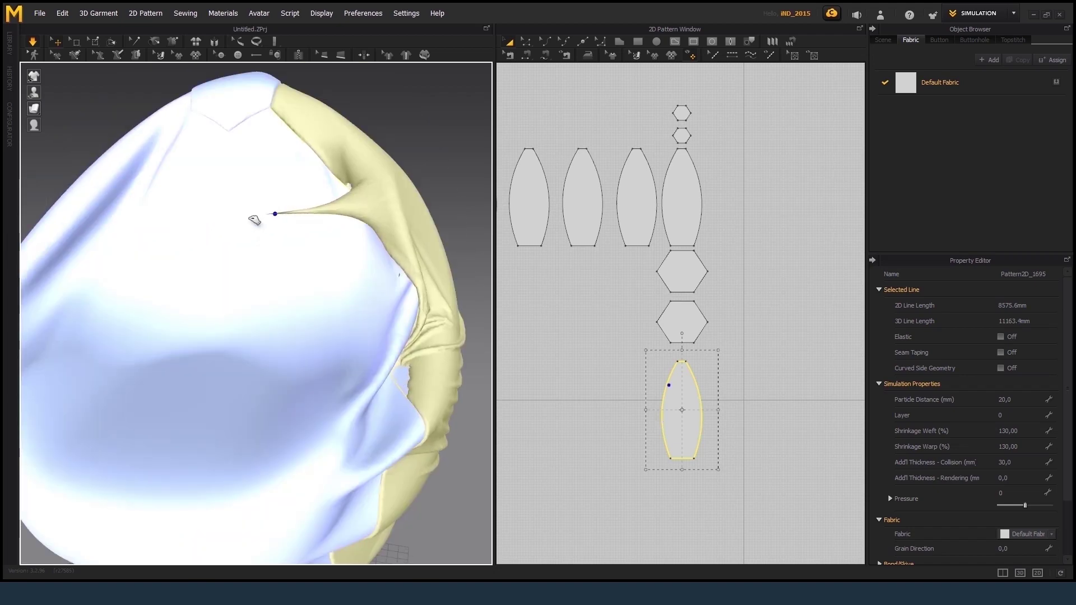
left_click_drag(253, 218, 250, 185)
mouse_move(392, 264)
left_mouse_down()
mouse_move(398, 286)
mouse_move(475, 267)
left_mouse_up()
scroll(325, 179, "down", 3)
mouse_move(248, 132)
left_mouse_down()
mouse_move(368, 308)
mouse_move(351, 374)
mouse_move(254, 325)
mouse_move(260, 372)
mouse_move(192, 353)
mouse_move(170, 327)
left_mouse_up()
left_click_drag(1035, 505, 1067, 507)
left_click_drag(379, 224, 212, 172)
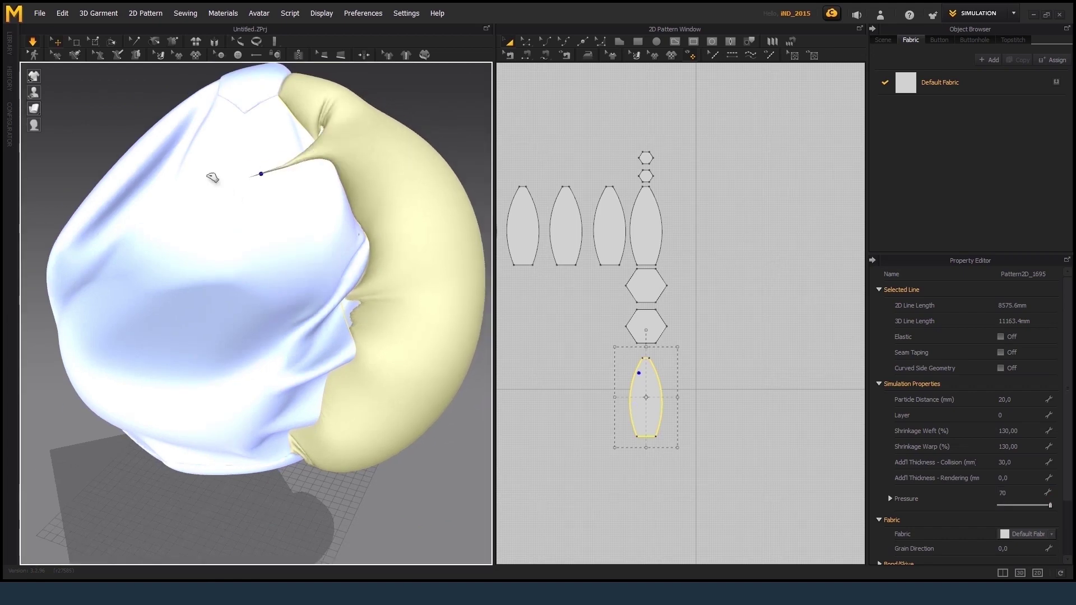
scroll(277, 144, "up", 5)
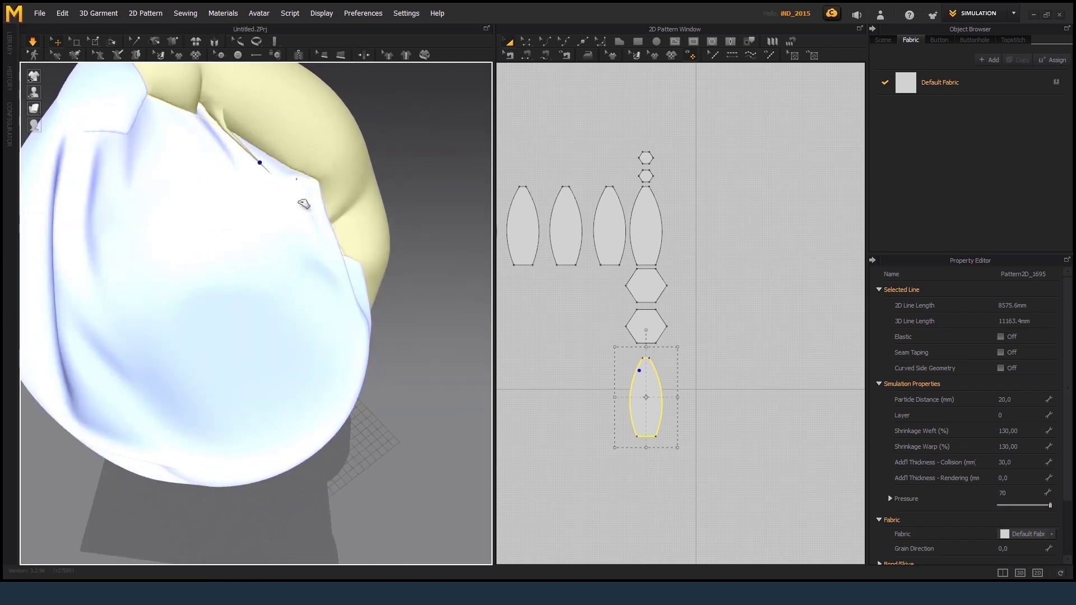
left_click_drag(315, 222, 255, 257)
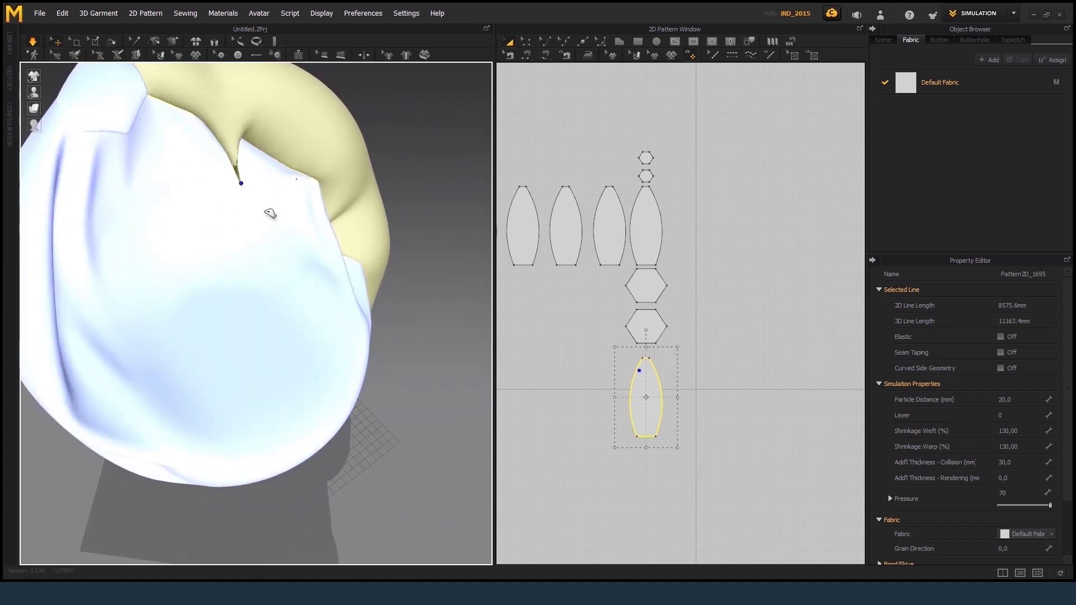
right_click_drag(269, 212, 374, 304)
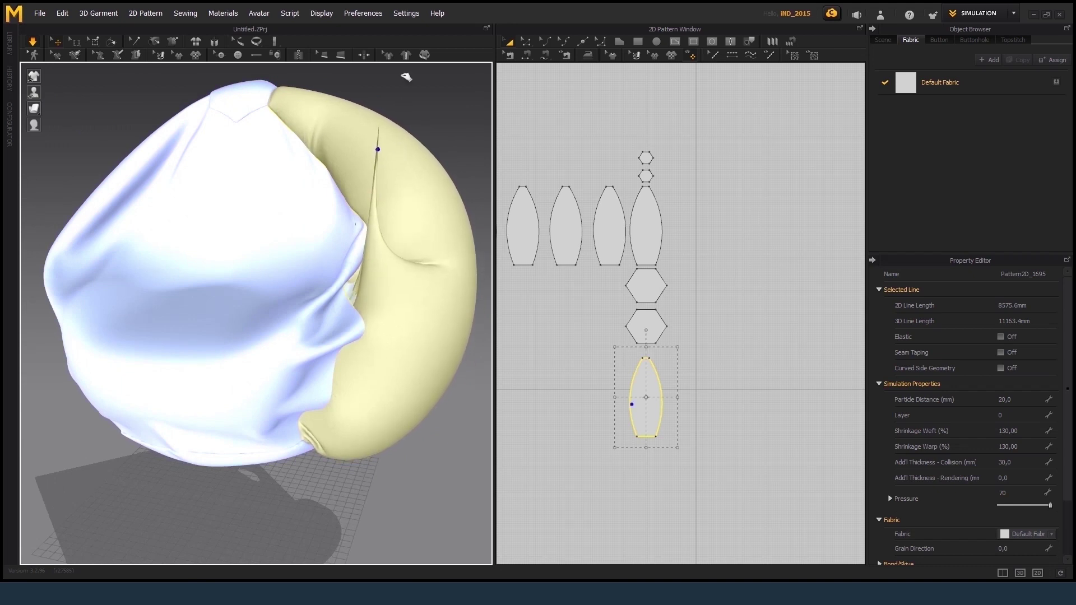
left_click_drag(393, 110, 379, 240)
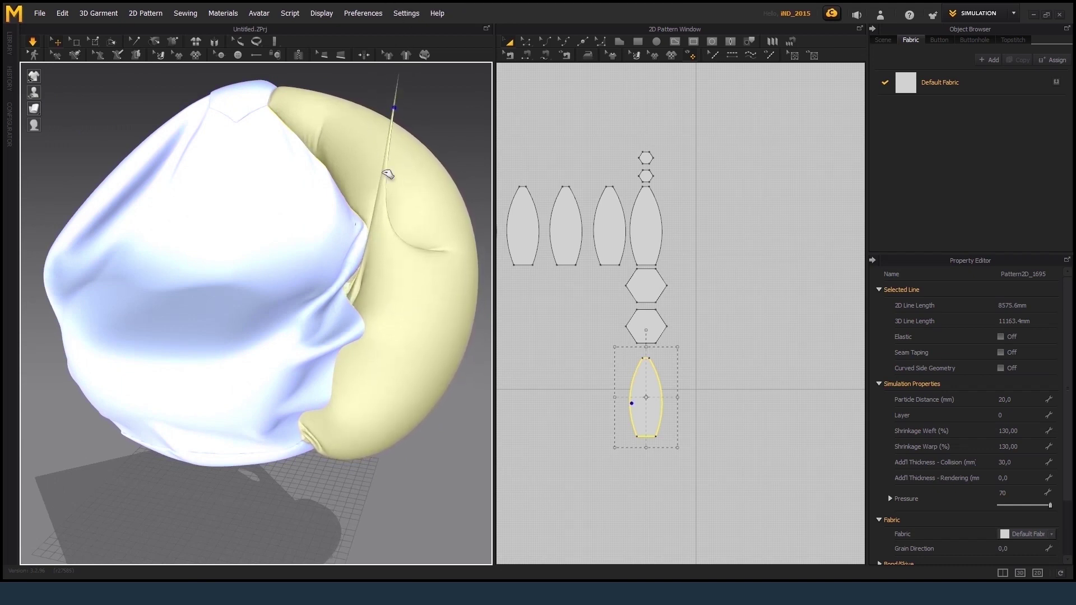
Set the pressure to 50, pull a cloth point left, then drag the pressure down toward 1
type("50")
key("Return")
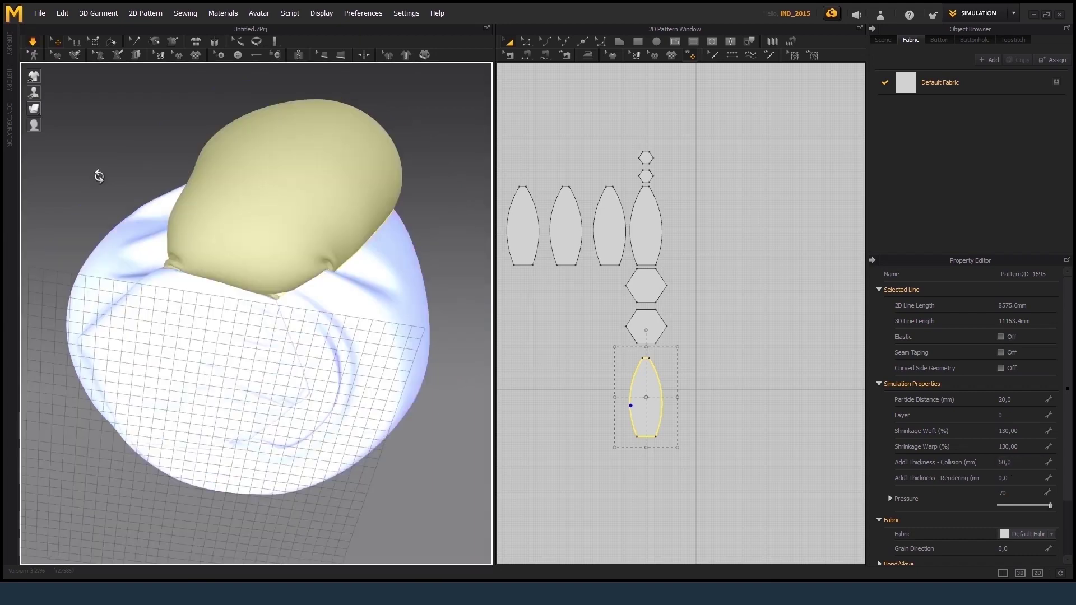
right_click_drag(96, 173, 413, 304)
left_click_drag(387, 314, 101, 327)
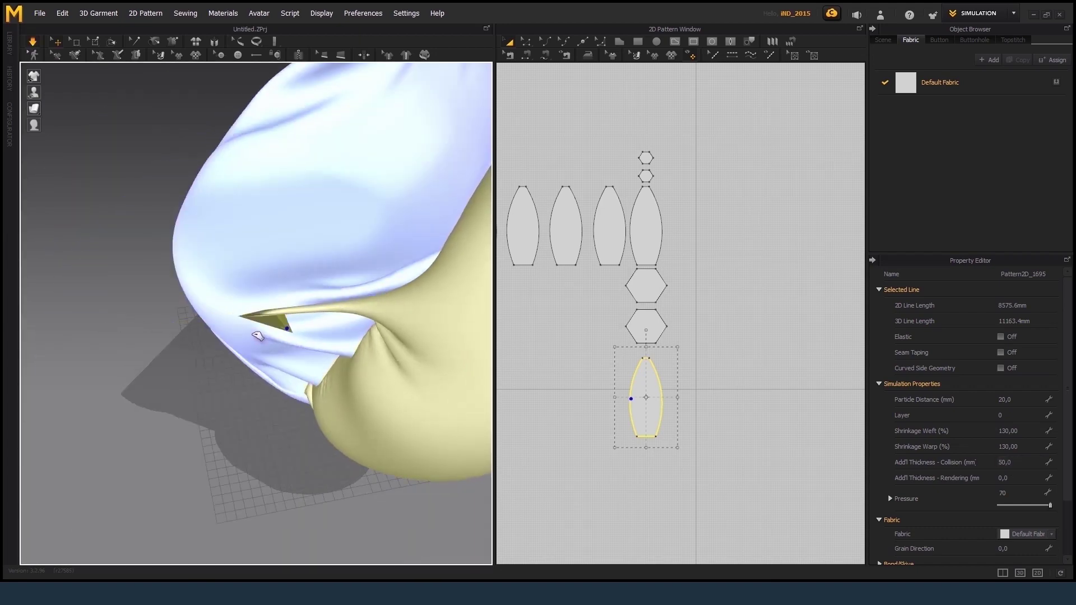
right_click_drag(102, 327, 319, 322)
scroll(321, 278, "up", 5)
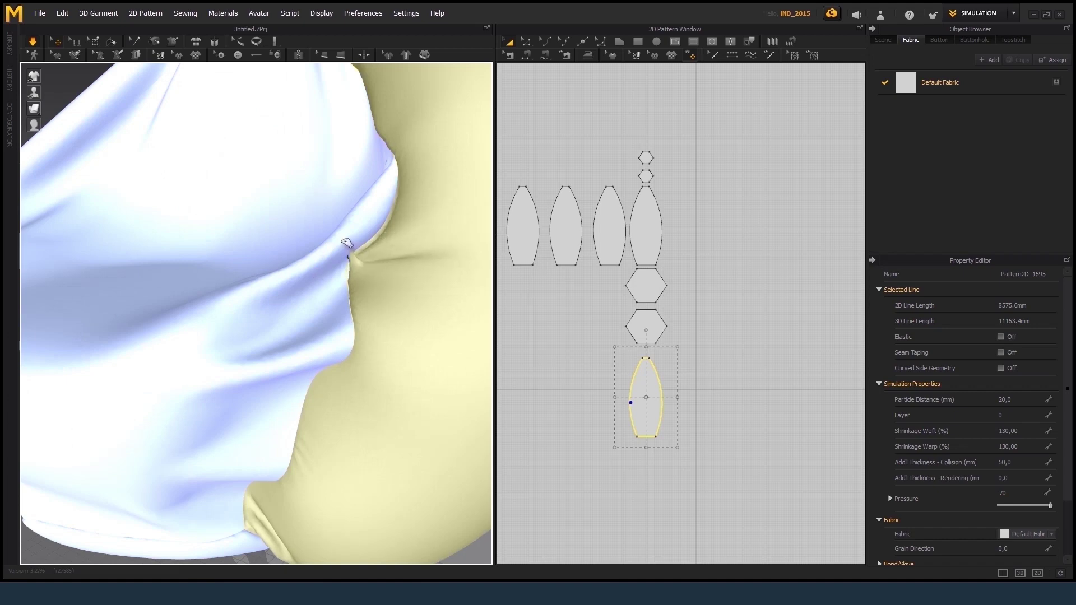
scroll(329, 311, "down", 5)
left_click_drag(1050, 505, 1025, 504)
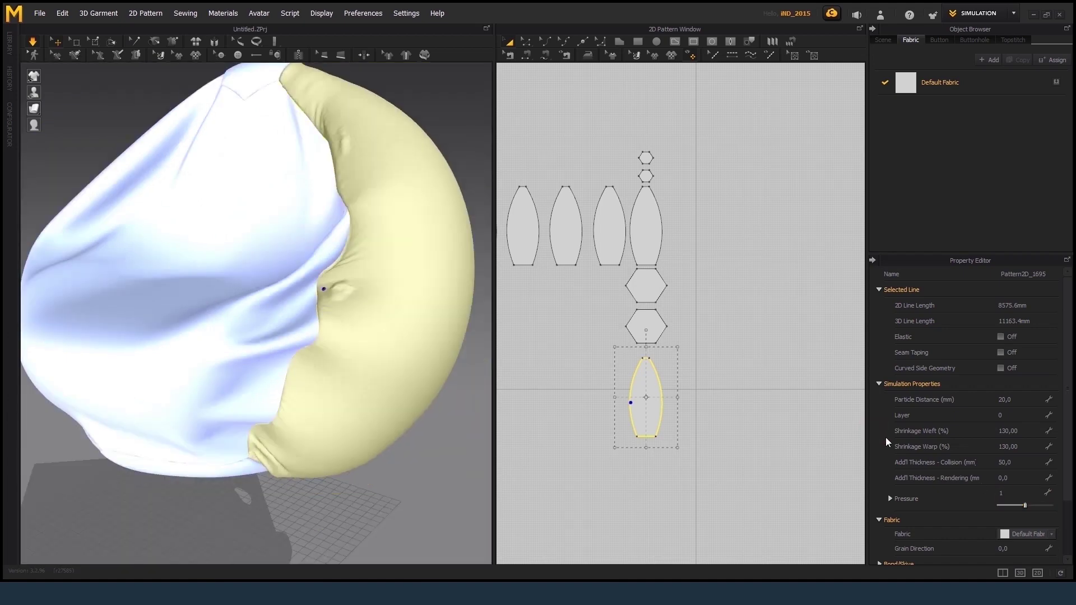
mouse_move(329, 312)
right_mouse_down()
mouse_move(303, 341)
mouse_move(323, 353)
mouse_move(473, 273)
right_mouse_up()
Set the new panel's pressure to 50, then lower it to 10
type("50")
key("Return")
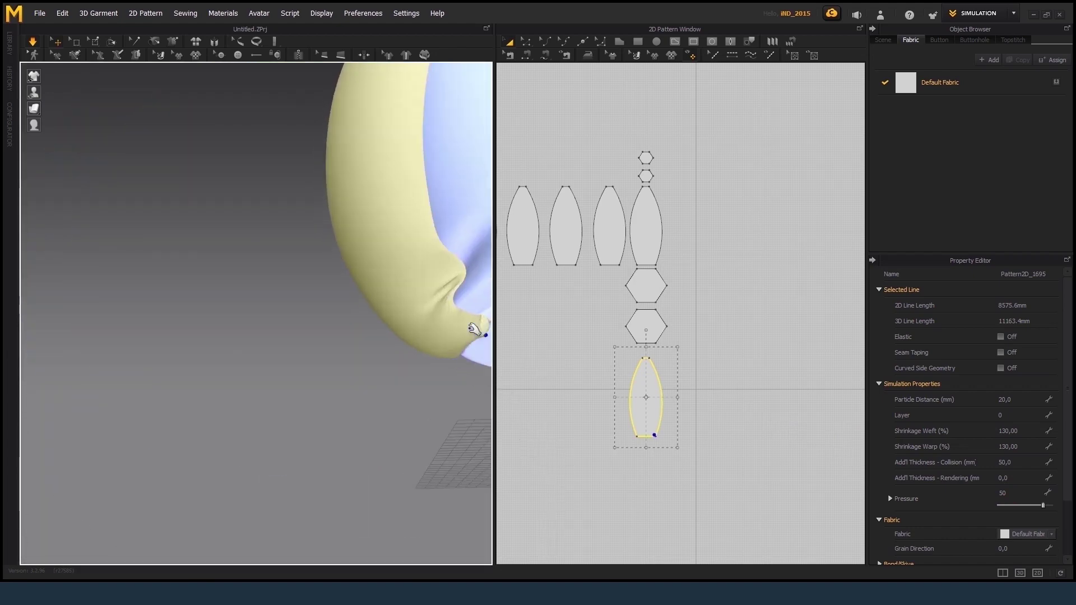
double_click(1014, 493)
type("10")
key("Return")
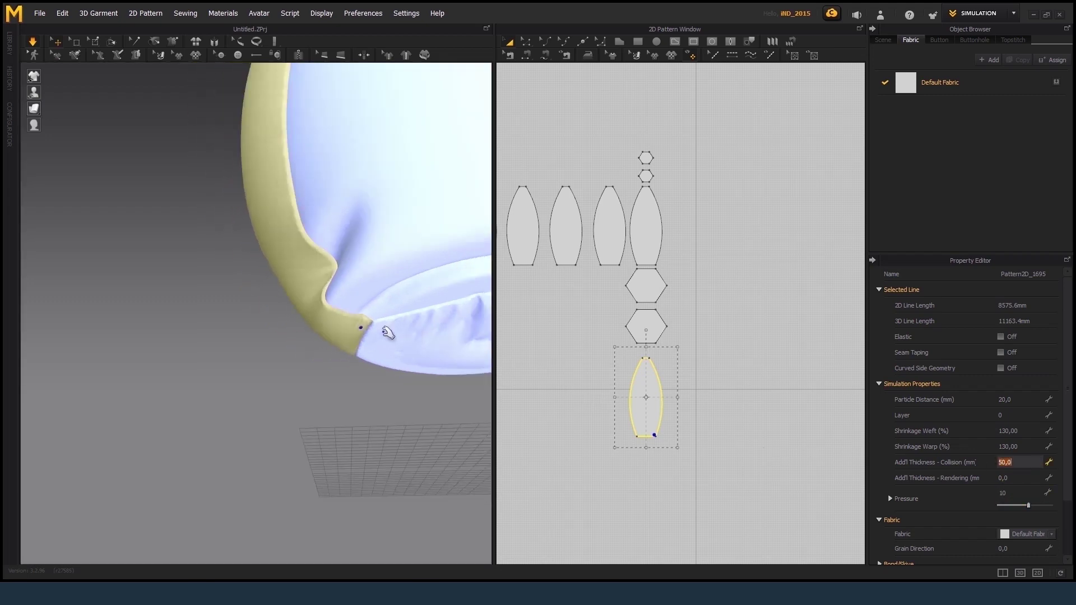
Lower the pressure to 5 and then 1, and set collision thickness to 30
double_click(1013, 492)
type("5")
key("Return")
double_click(1017, 461)
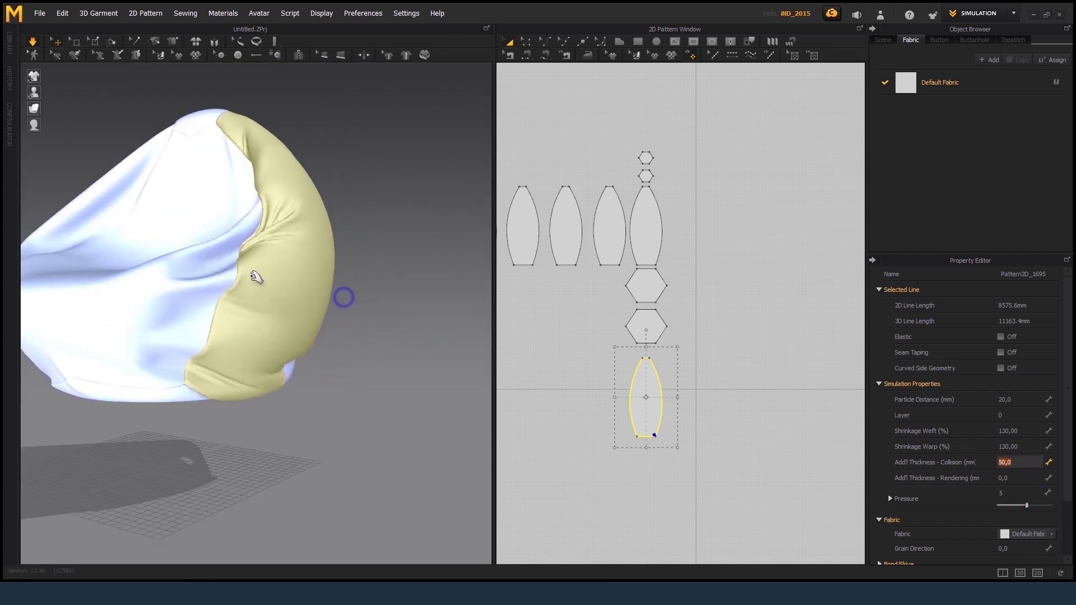
double_click(1013, 492)
type("1")
key("Return")
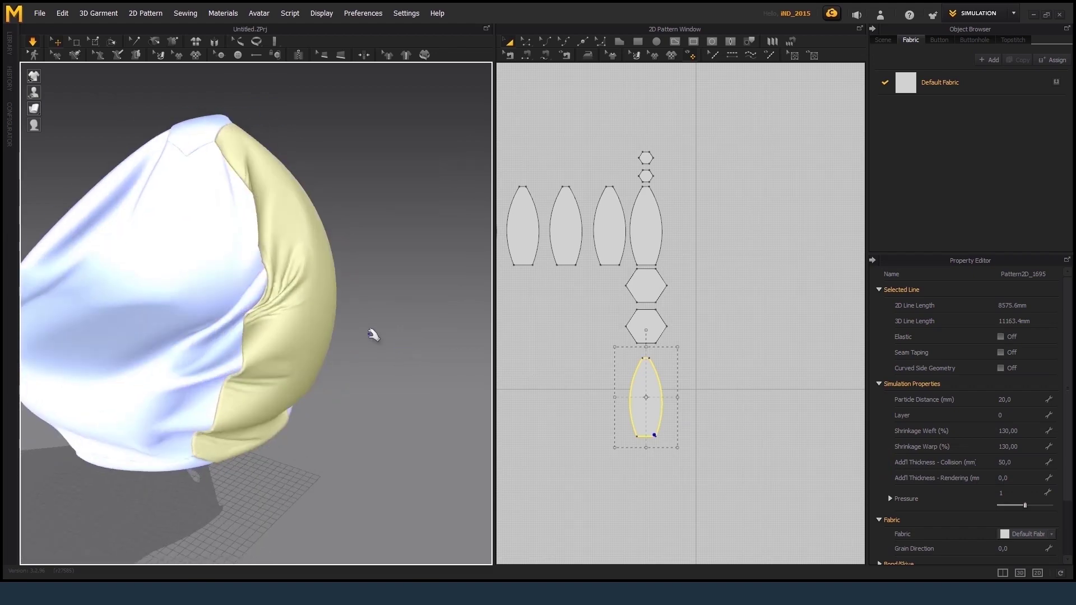
double_click(1020, 463)
type("30")
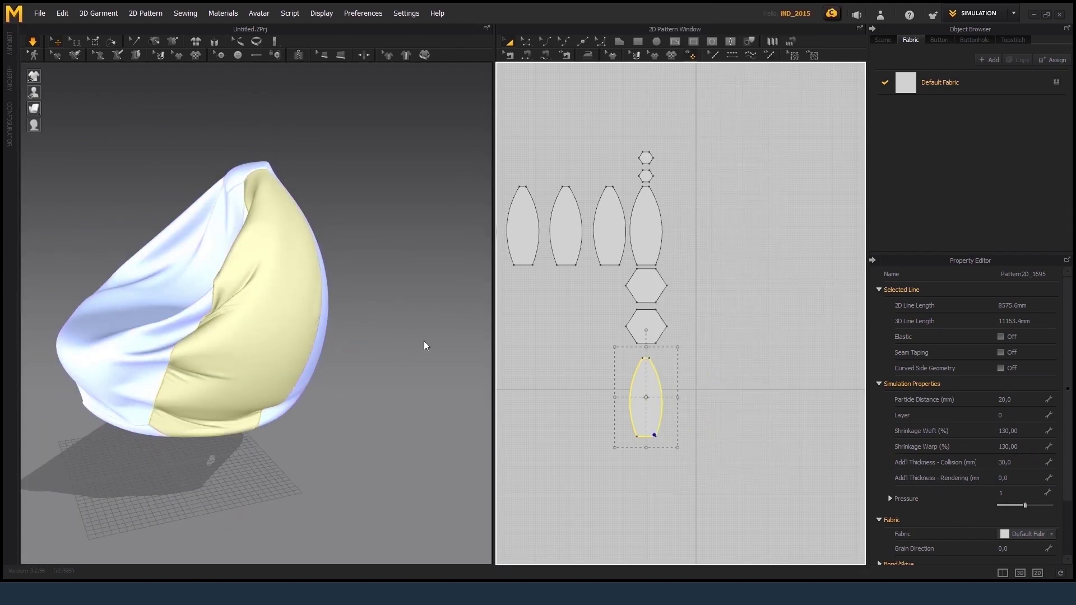
Move the third tall pattern piece down in the 2D pattern layout
scroll(427, 343, "down", 3)
right_click_drag(428, 344, 255, 332)
left_click(606, 235)
left_click_drag(609, 235, 609, 406)
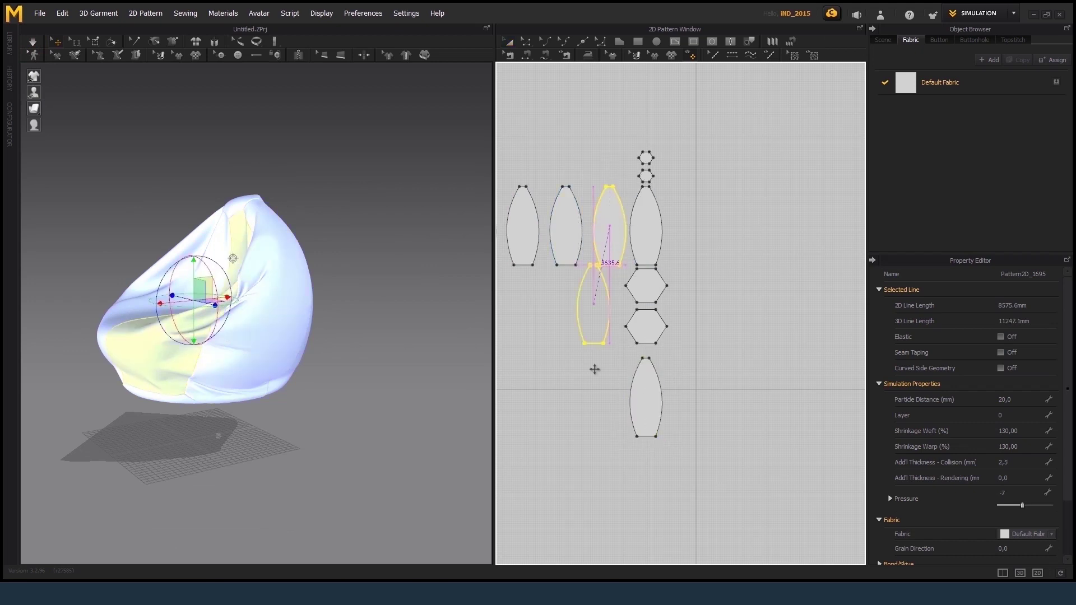
scroll(435, 320, "down", 2)
scroll(275, 460, "up", 2)
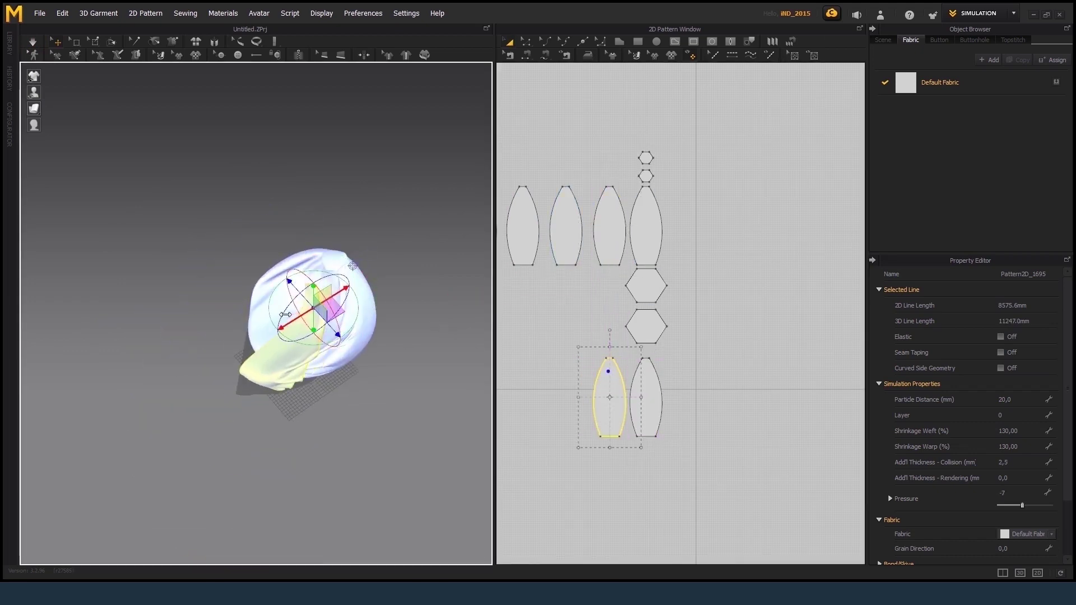
Sew the new piece's edge to its neighbouring panel
right_click(603, 391)
left_click(604, 390)
type("10")
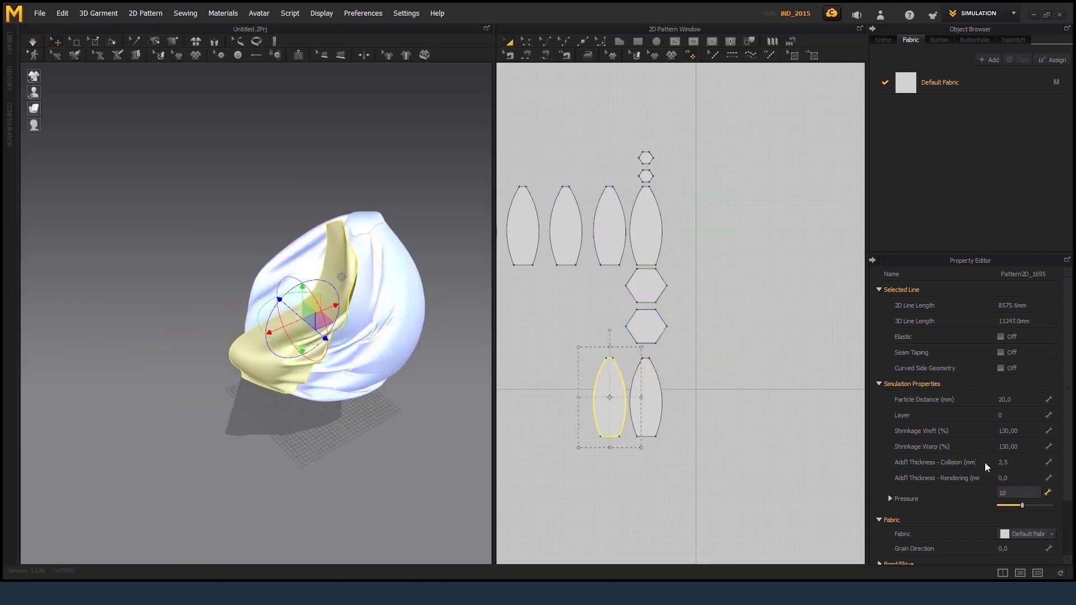
key("n")
scroll(634, 220, "up", 2)
left_click(634, 220)
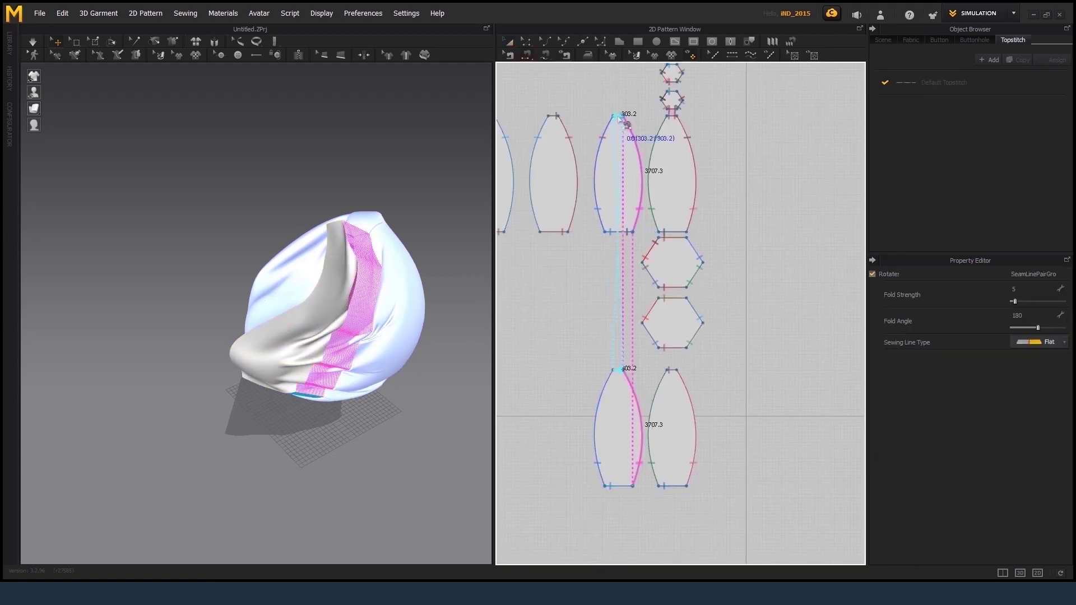
right_click(325, 336)
left_click(385, 75)
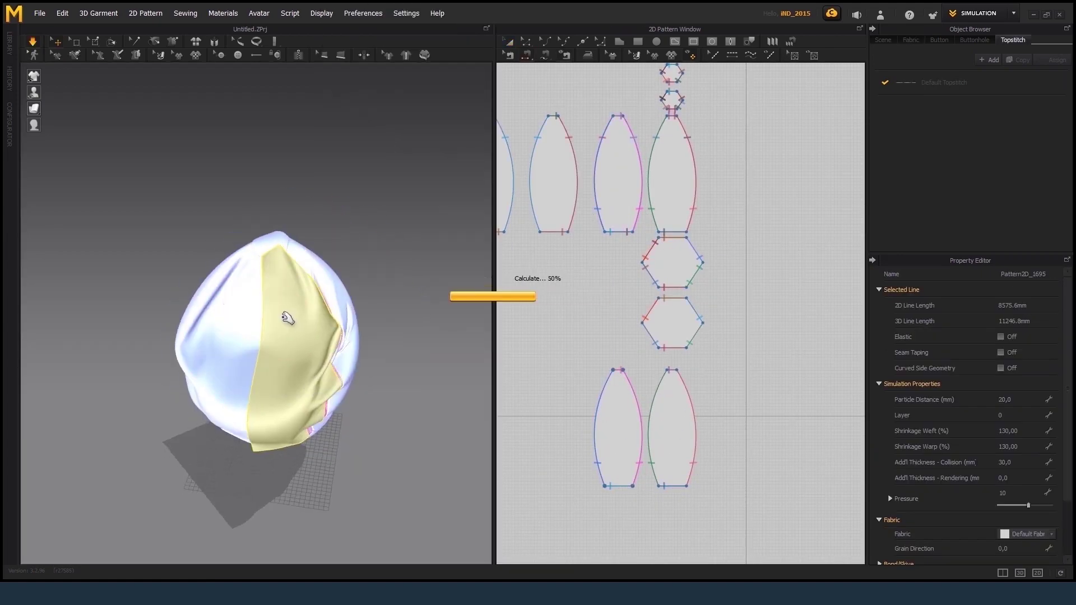
Select the yellow panel and simulate, orbiting to inspect how it drapes
left_click(297, 322)
scroll(325, 325, "up", 3)
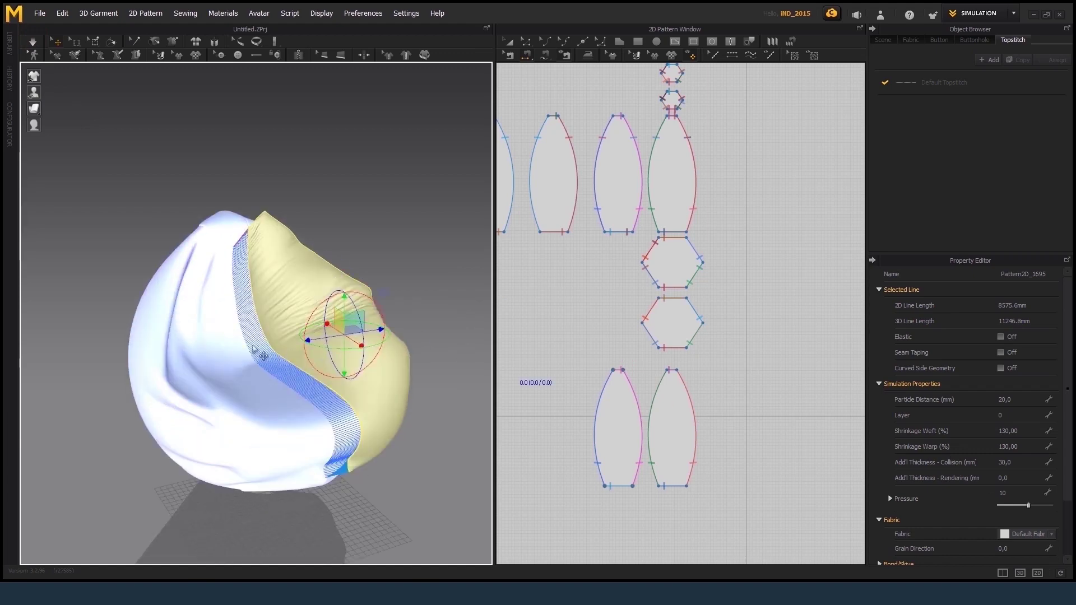
key("space")
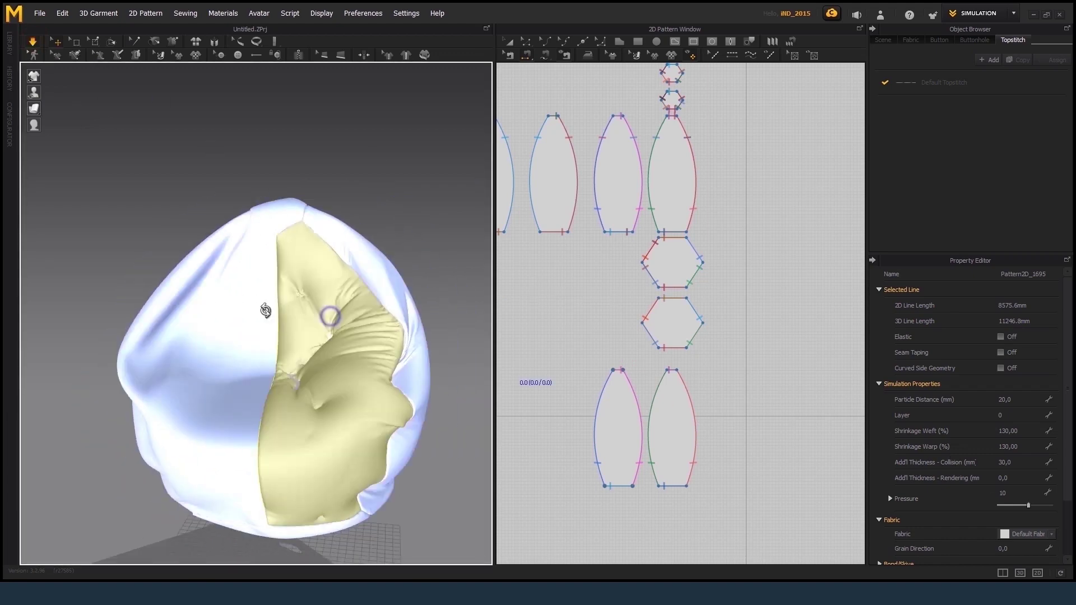
mouse_move(324, 312)
right_mouse_down()
mouse_move(330, 351)
mouse_move(269, 343)
mouse_move(336, 367)
mouse_move(288, 353)
mouse_move(235, 383)
mouse_move(384, 377)
right_mouse_up()
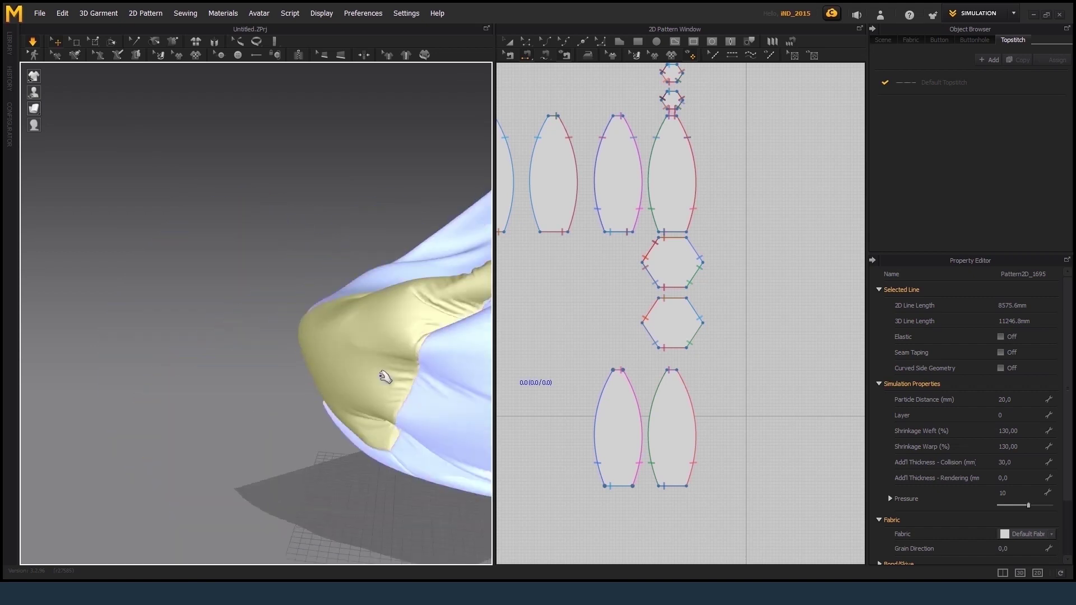
scroll(384, 377, "up", 3)
mouse_move(318, 323)
right_mouse_down()
mouse_move(267, 386)
mouse_move(262, 370)
mouse_move(232, 374)
right_mouse_up()
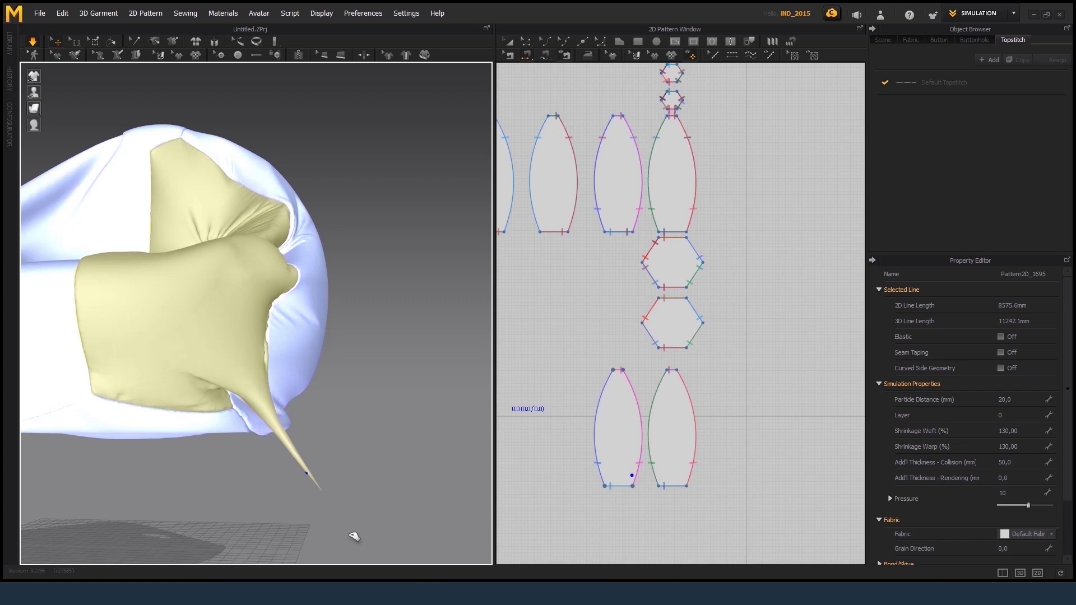
scroll(344, 457, "up", 5)
left_click(175, 240)
scroll(219, 261, "up", 2)
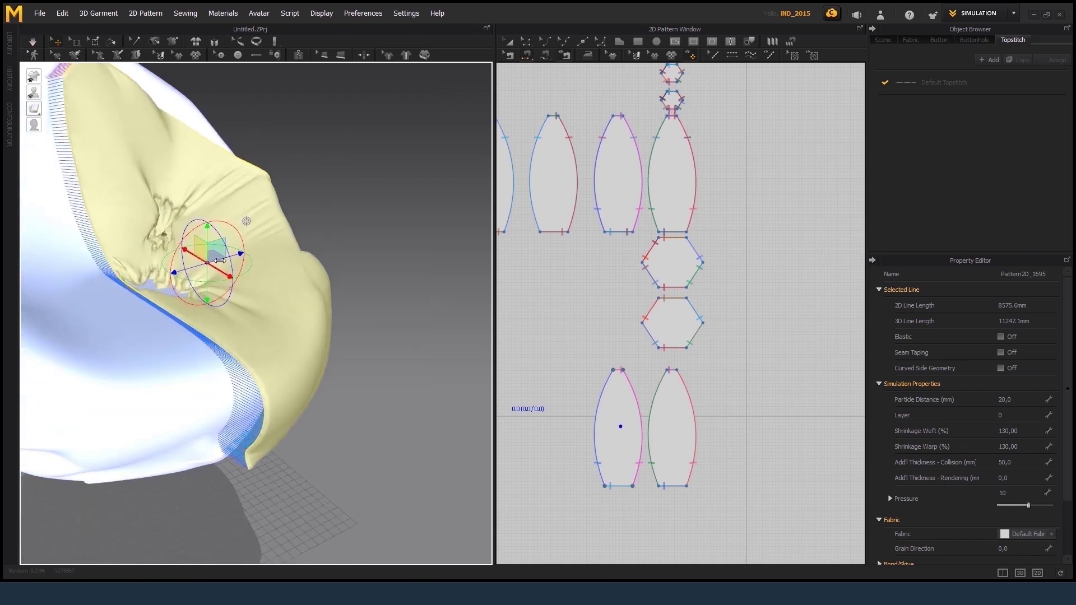
right_click_drag(219, 260, 19, 35)
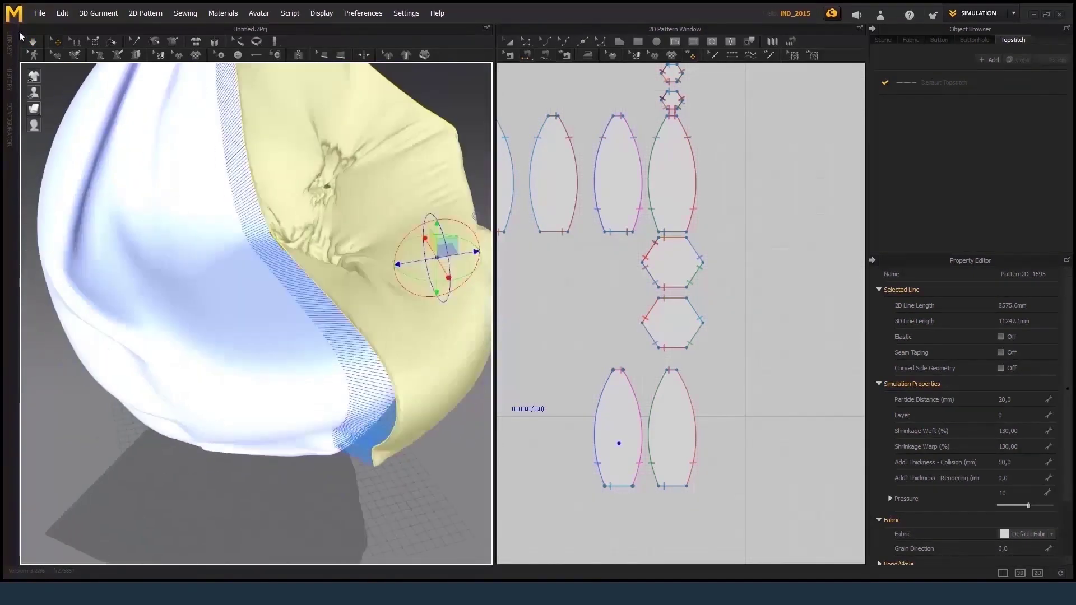
Restart the simulation and watch the yellow panel settle into the bag
left_click(32, 41)
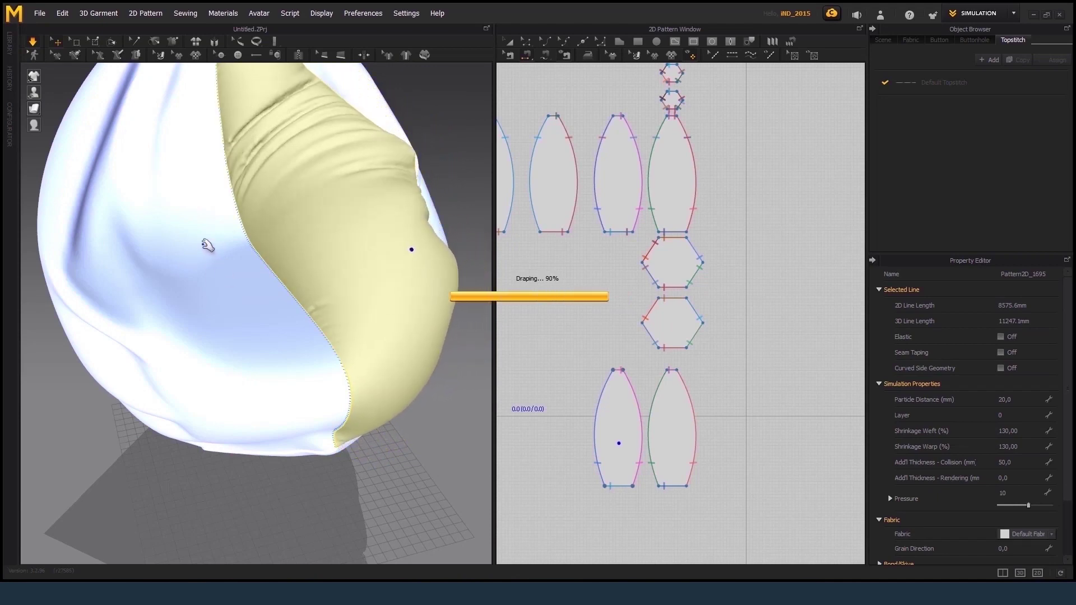
scroll(145, 249, "down", 3)
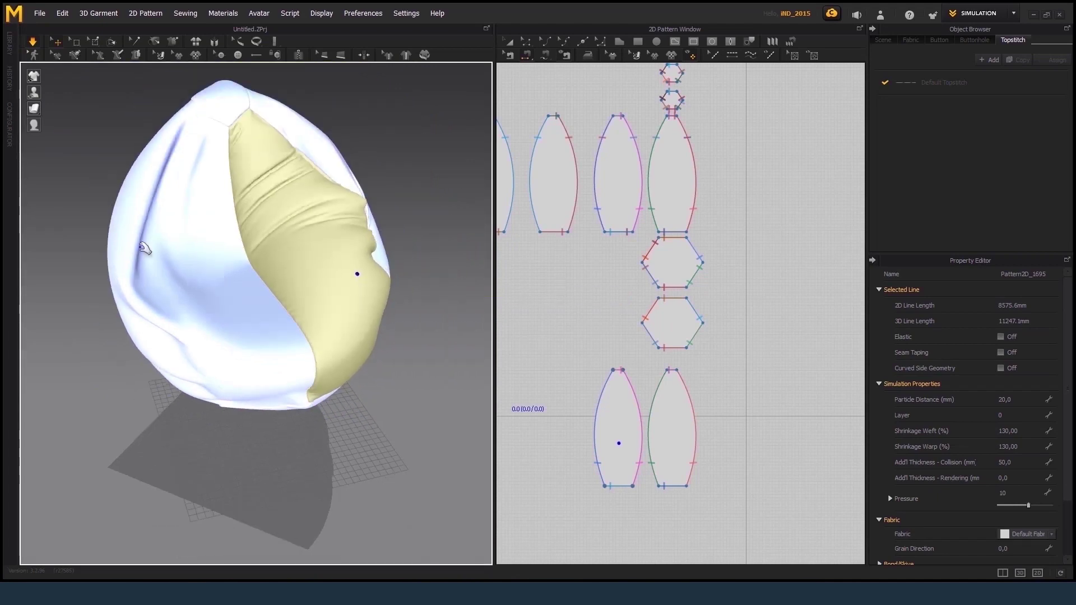
mouse_move(145, 248)
right_mouse_down()
mouse_move(365, 319)
mouse_move(341, 287)
right_mouse_up()
left_click(31, 43)
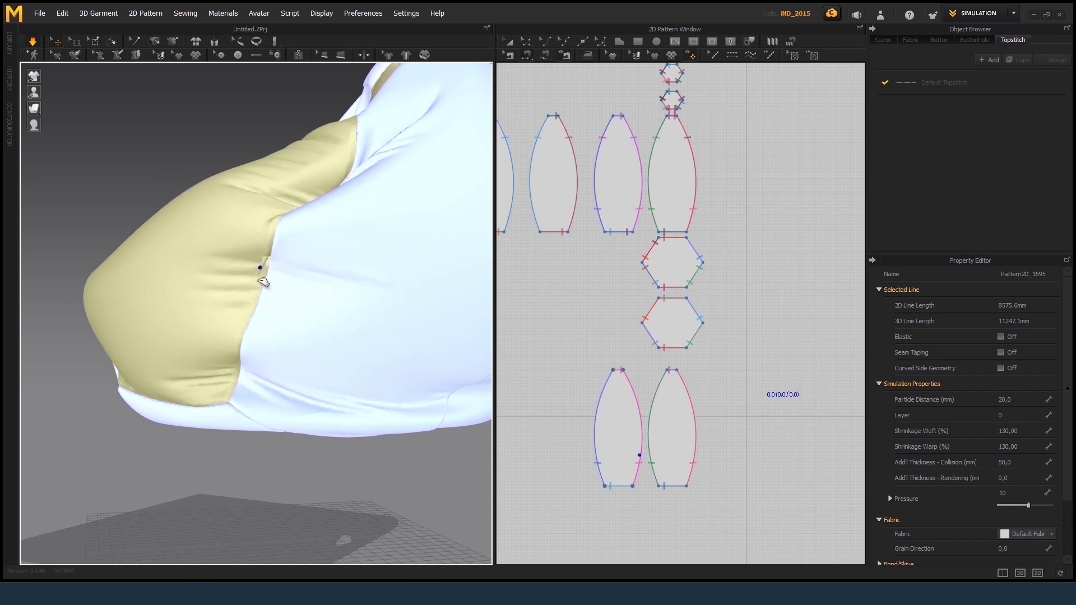
mouse_move(251, 333)
right_mouse_down()
mouse_move(303, 261)
mouse_move(444, 295)
right_mouse_up()
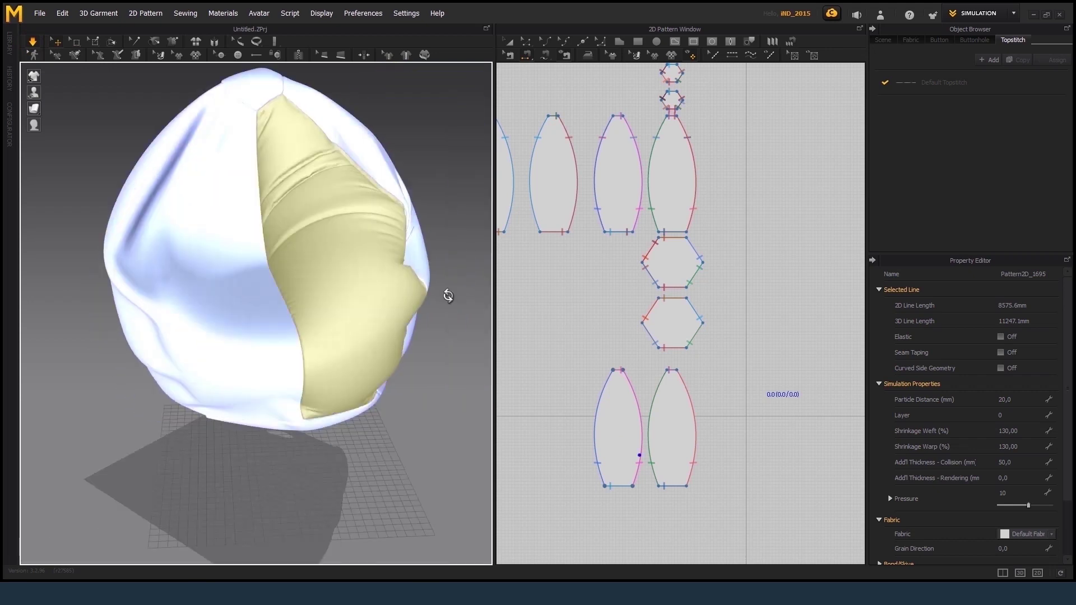
Set the yellow panel's pressure to 1 and stop the simulation
left_click(1009, 493)
type("5")
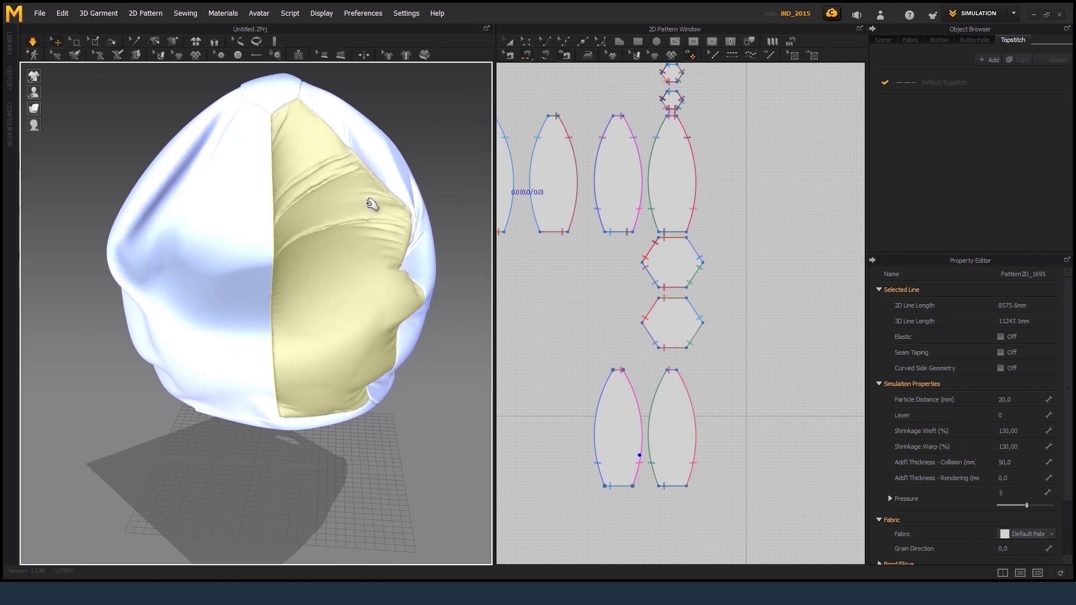
left_click(1008, 493)
type("1")
key("Return")
mouse_move(312, 257)
right_mouse_down()
mouse_move(435, 312)
mouse_move(459, 212)
right_mouse_up()
key("space")
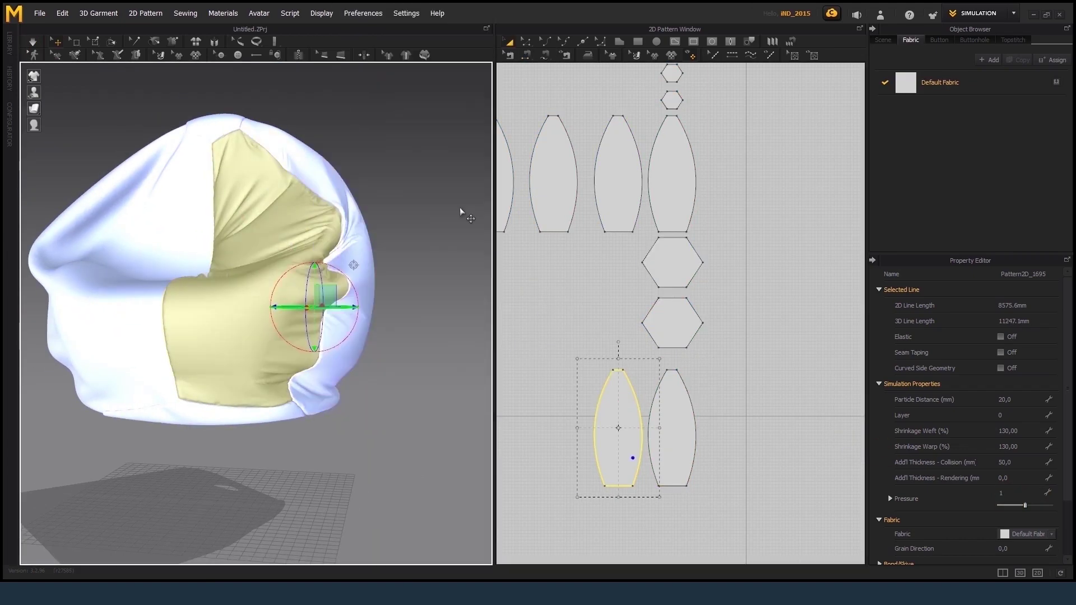
Select the bottom-left pattern piece and start draping the bag
left_click(353, 174)
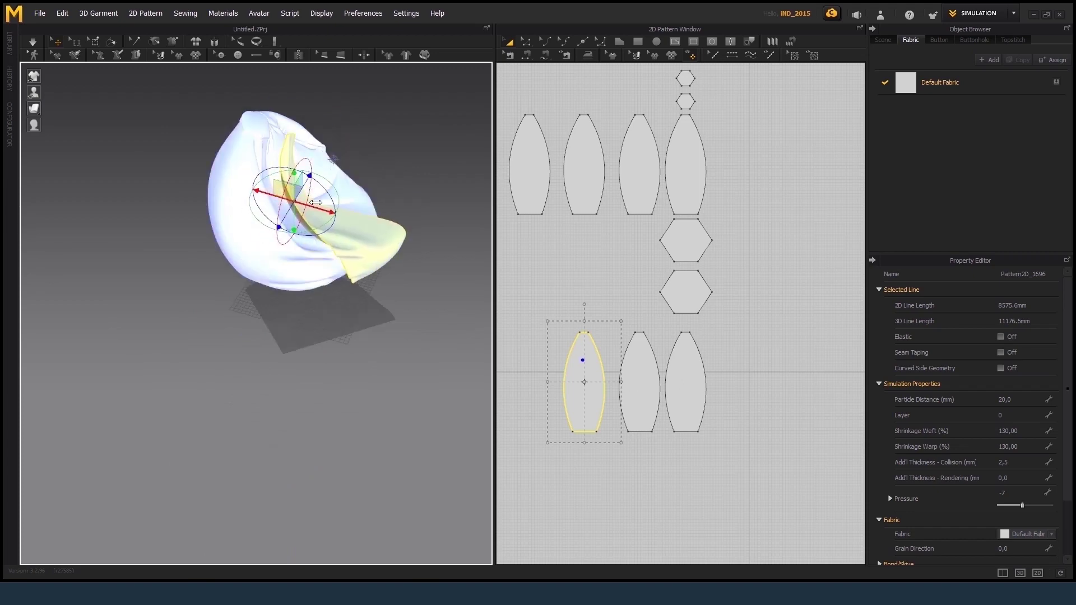
left_click(571, 199)
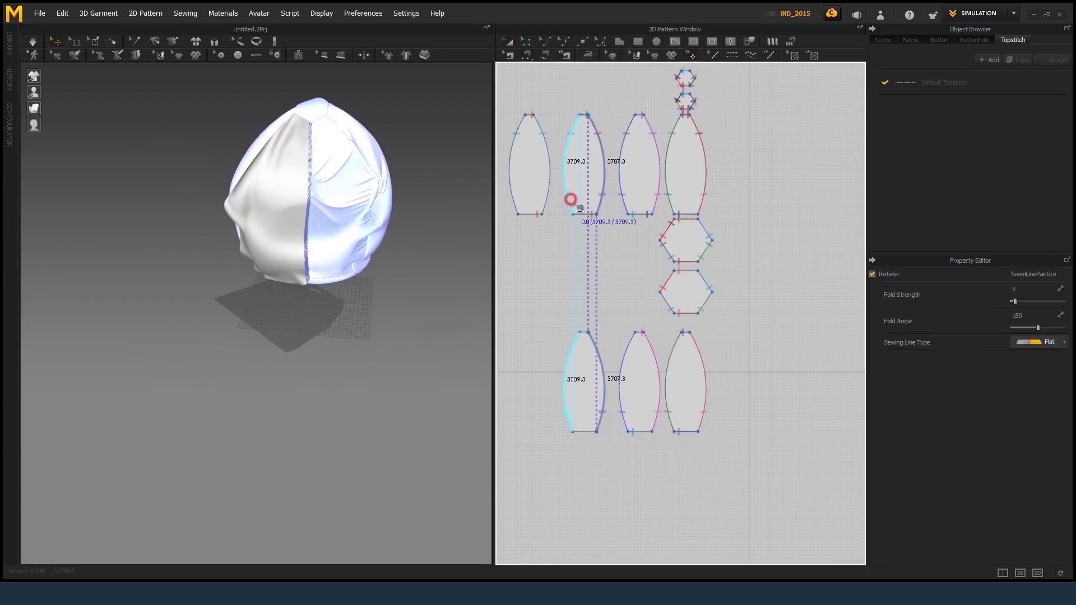
left_click(588, 384)
left_click(33, 42)
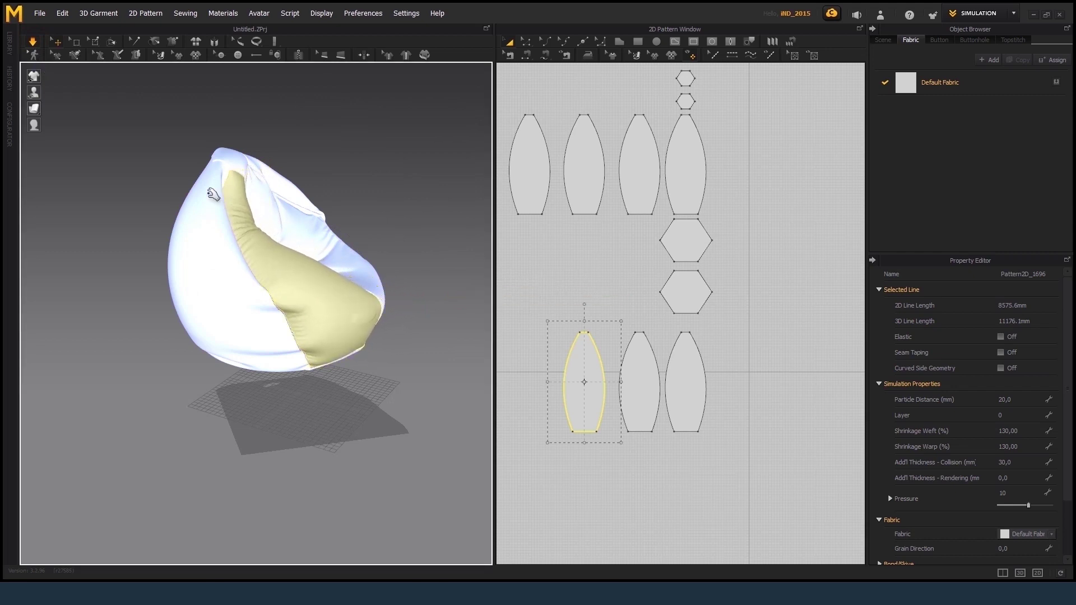
right_click_drag(225, 256, 125, 252)
scroll(241, 265, "up", 5)
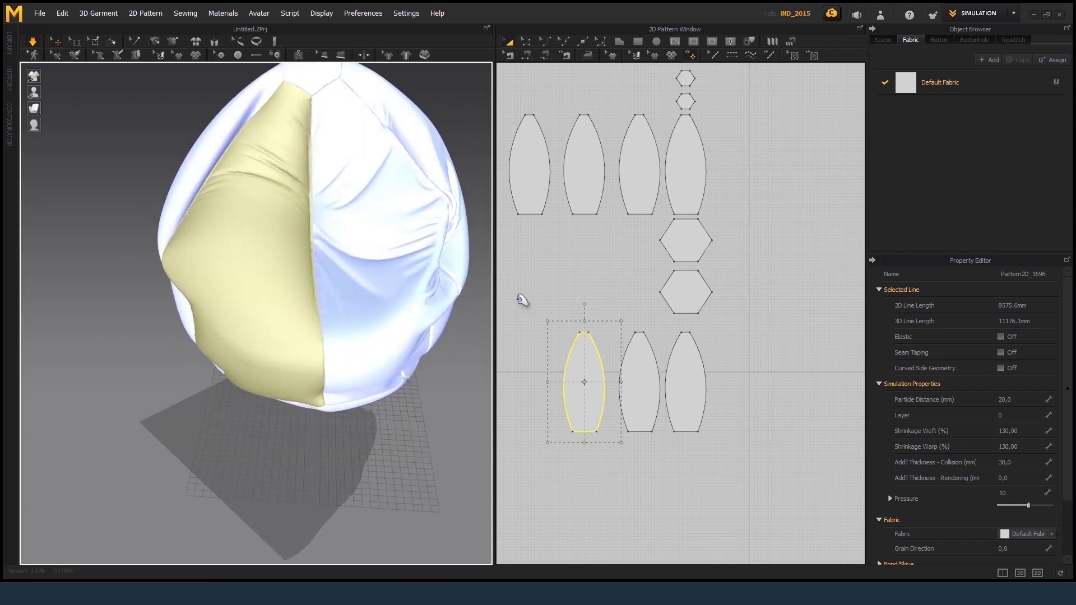
Enter pressure values 5 and 1, set collision thickness to 50, then toggle simulation on and off
type("5")
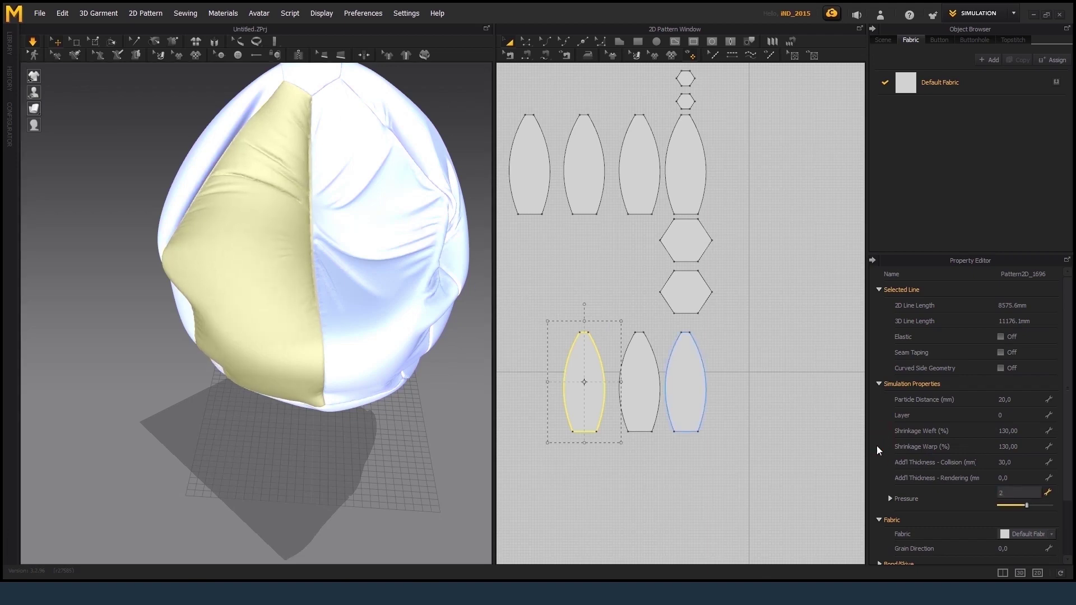
mouse_move(387, 364)
right_mouse_down()
mouse_move(384, 308)
mouse_move(364, 381)
mouse_move(700, 387)
right_mouse_up()
type("1")
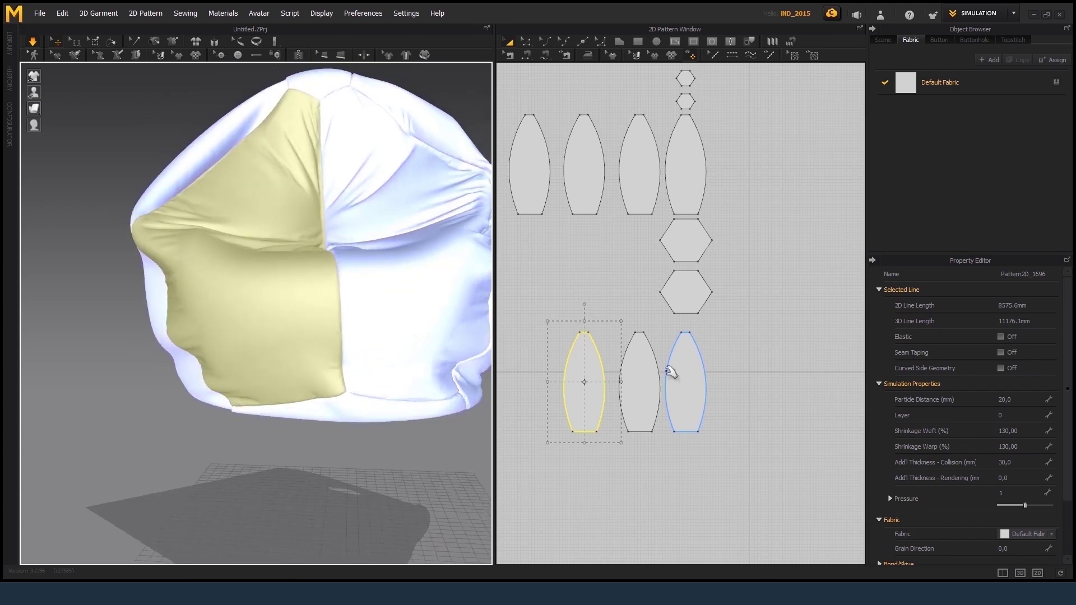
double_click(1019, 463)
type("50")
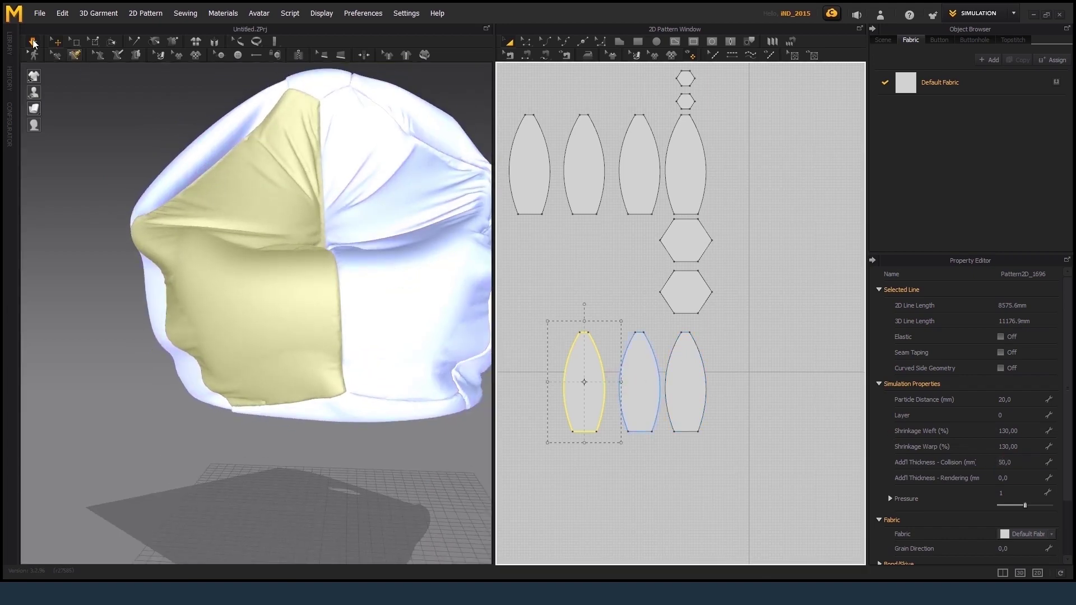
left_click(33, 42)
left_click(35, 44)
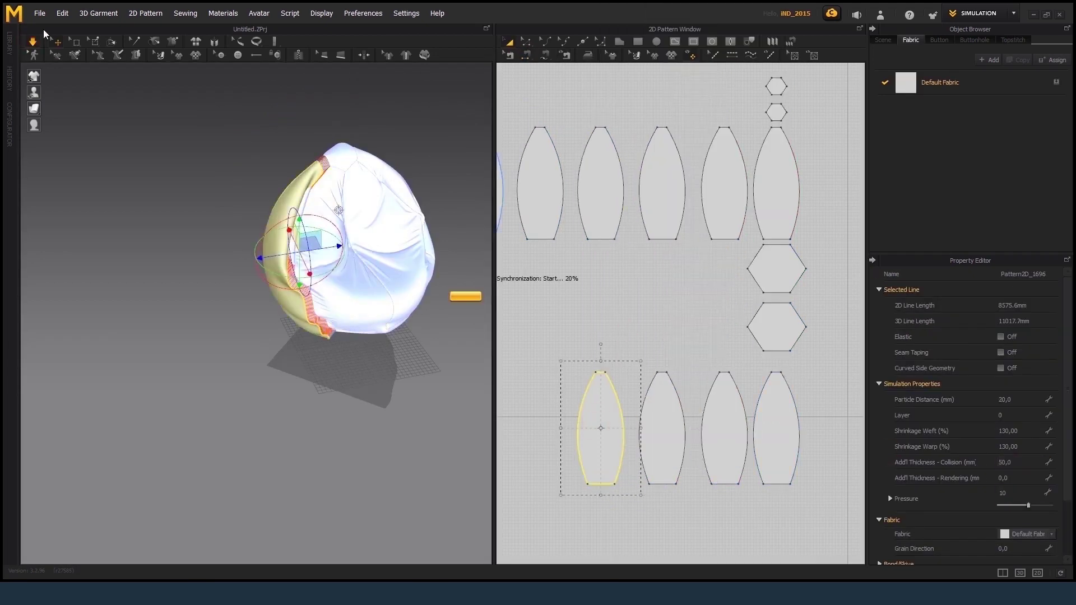
Pull the cloth and raise the panel's pressure to 47 while the bag simulates
mouse_move(360, 180)
right_mouse_down()
mouse_move(441, 193)
mouse_move(311, 246)
mouse_move(328, 226)
right_mouse_up()
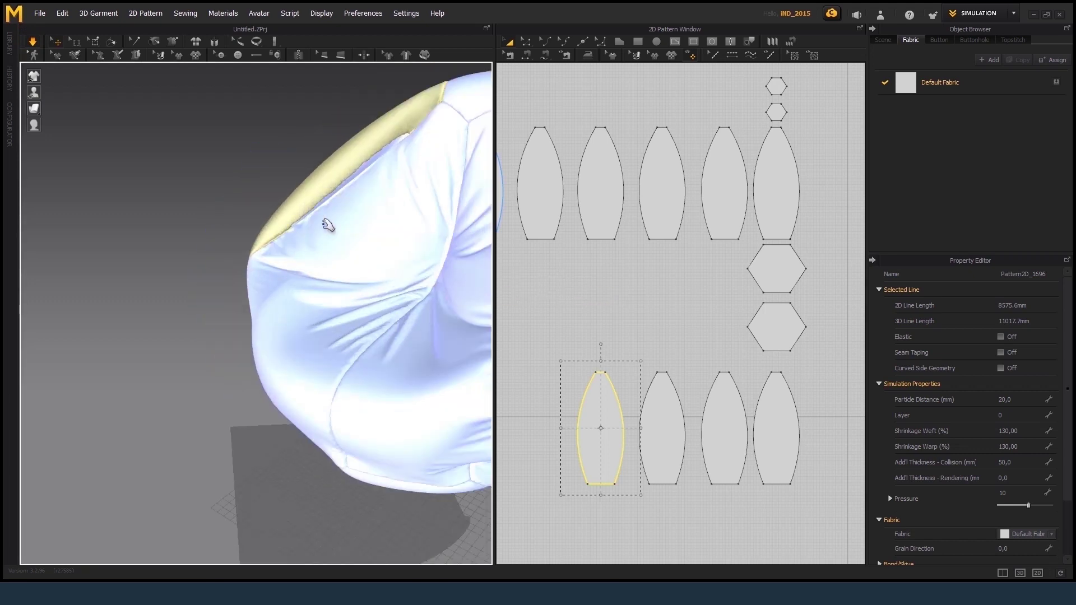
left_click_drag(322, 224, 335, 180)
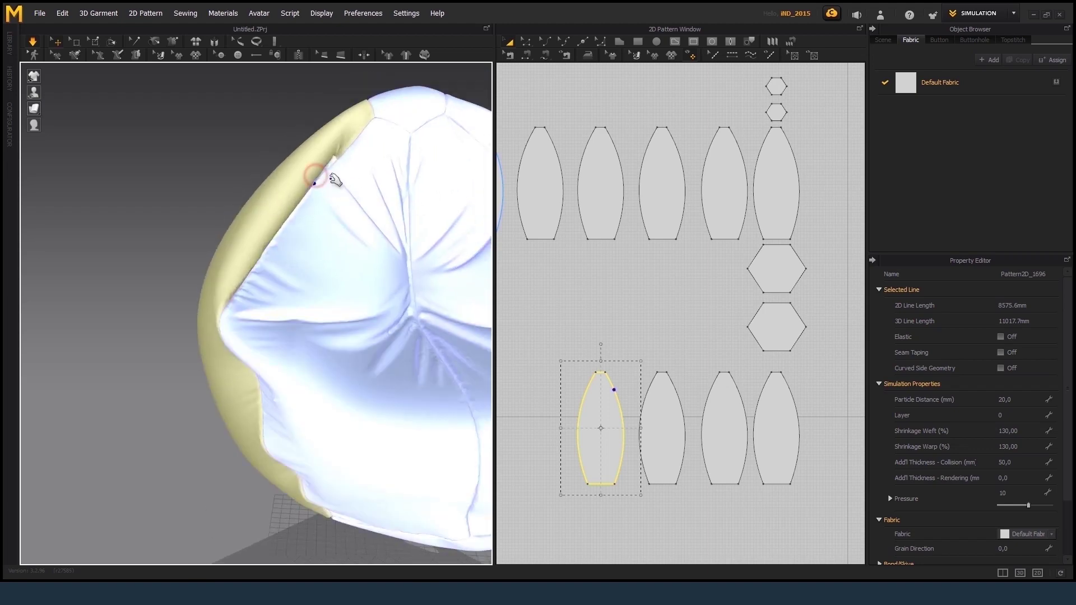
right_click_drag(337, 167, 323, 144)
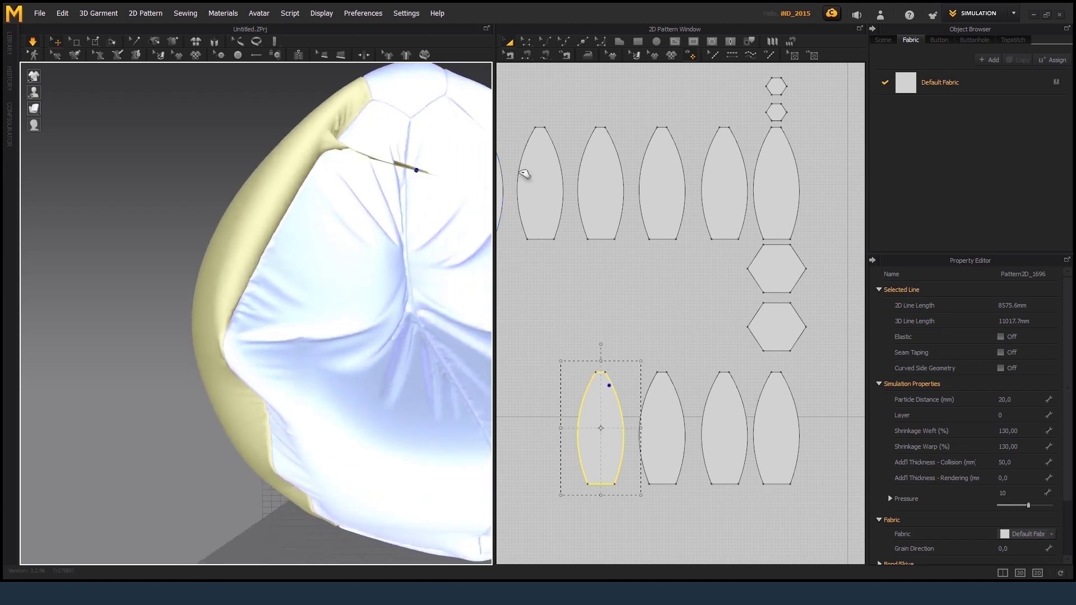
right_click_drag(314, 202, 370, 274)
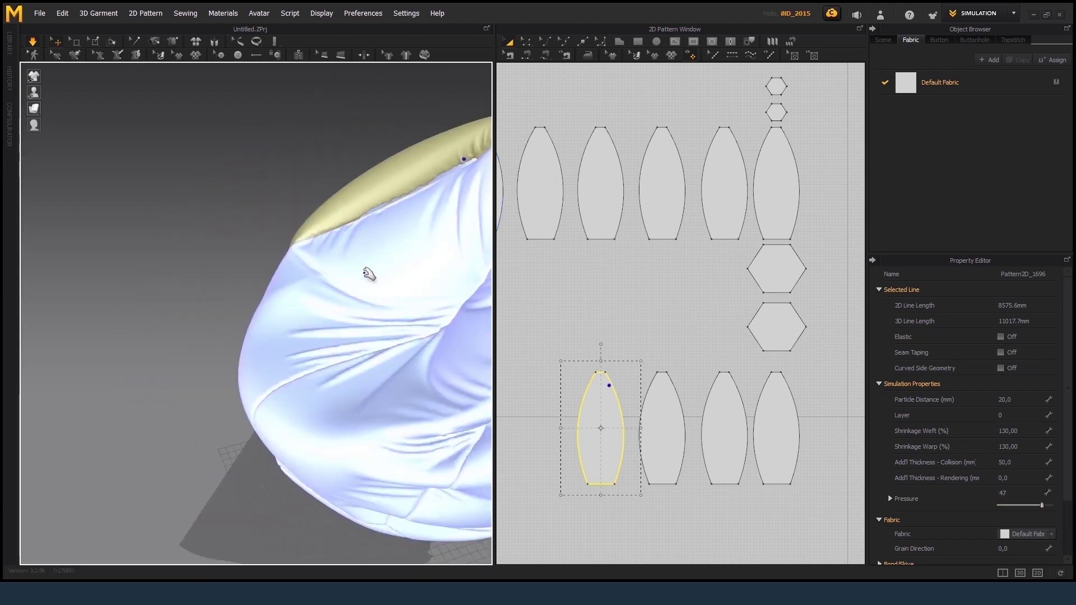
right_click_drag(334, 321, 409, 297)
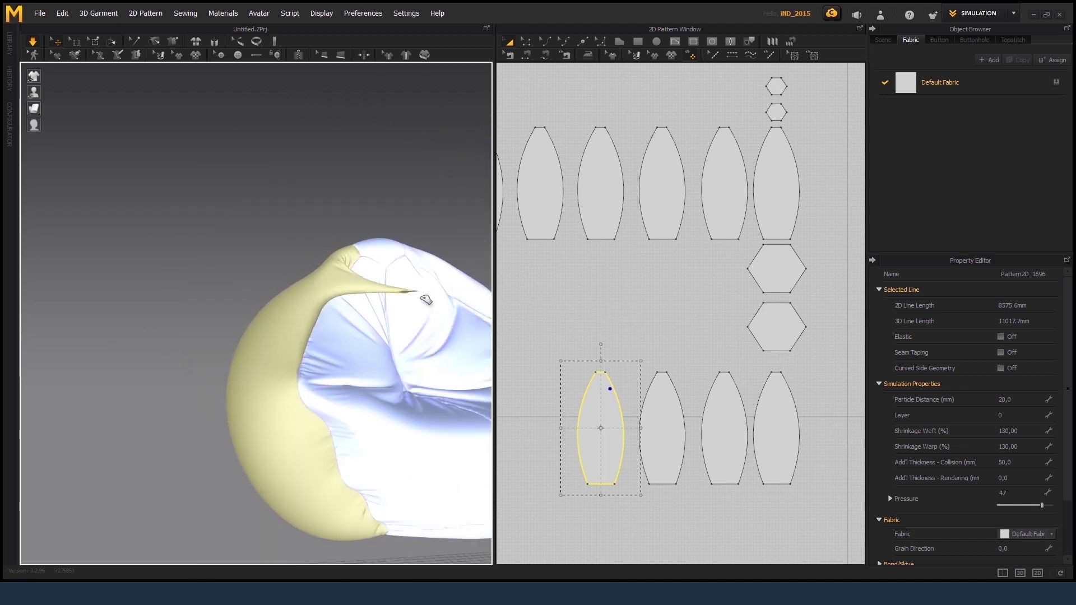
left_click_drag(426, 300, 417, 294)
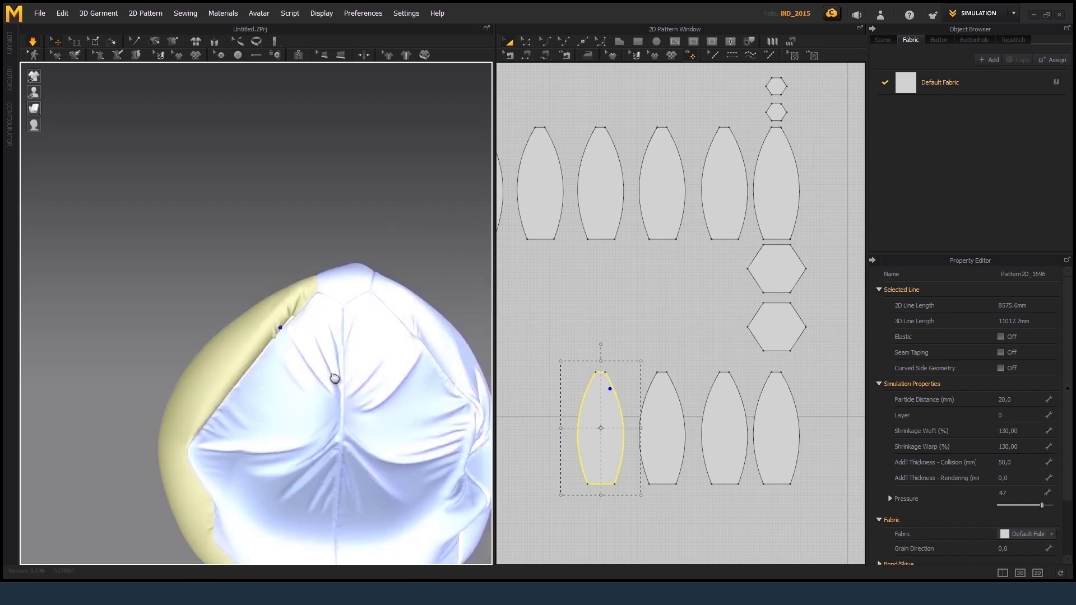
right_click_drag(442, 307, 351, 317)
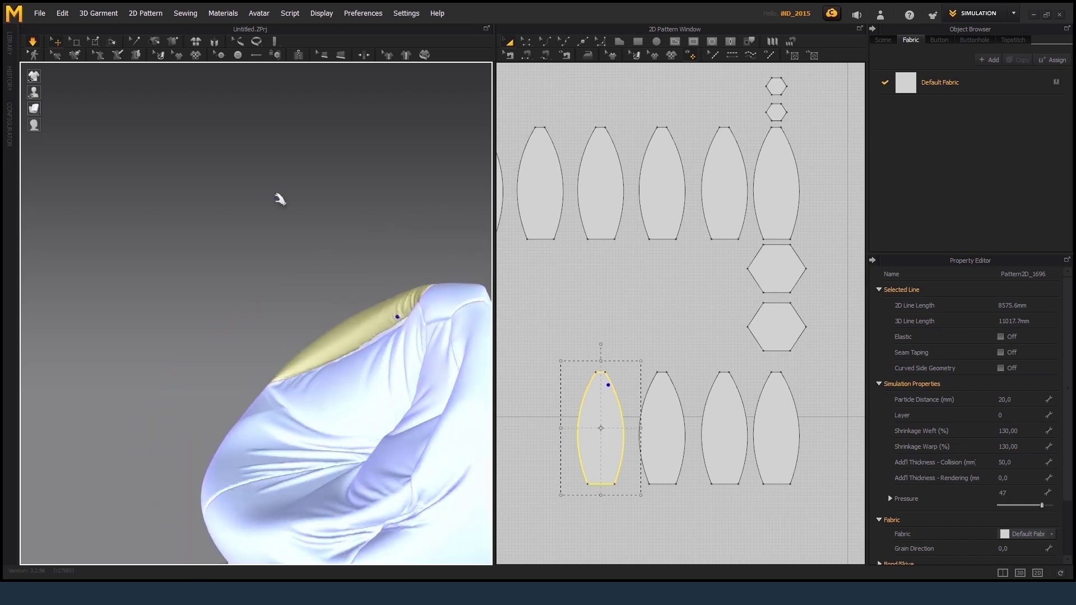
left_click(353, 325)
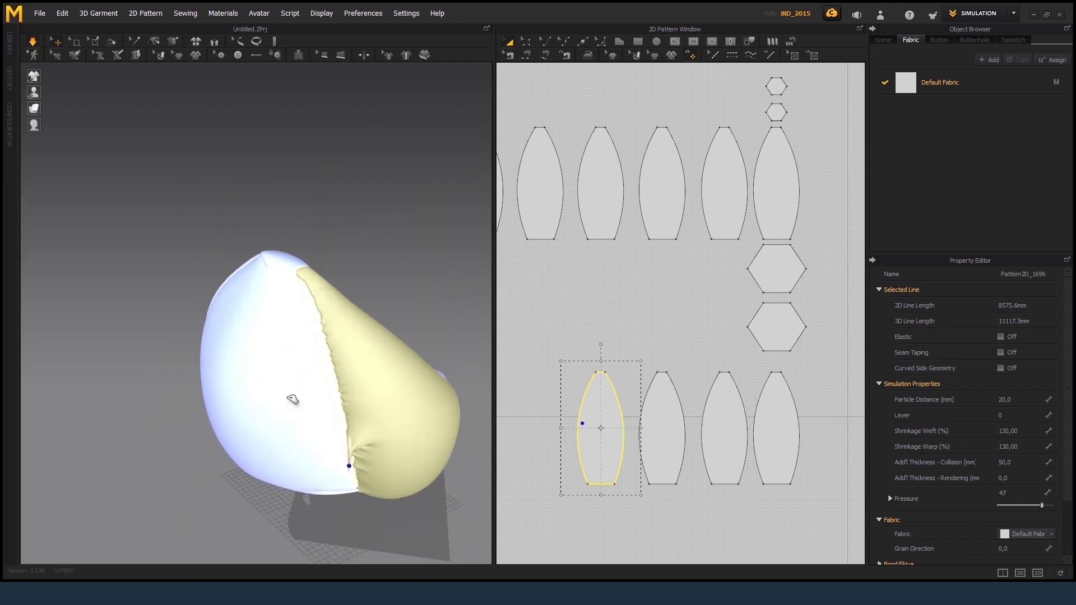
Orbit the bag and tug the fabric as it slumps into a wrinkled shape
right_click_drag(293, 400, 152, 203)
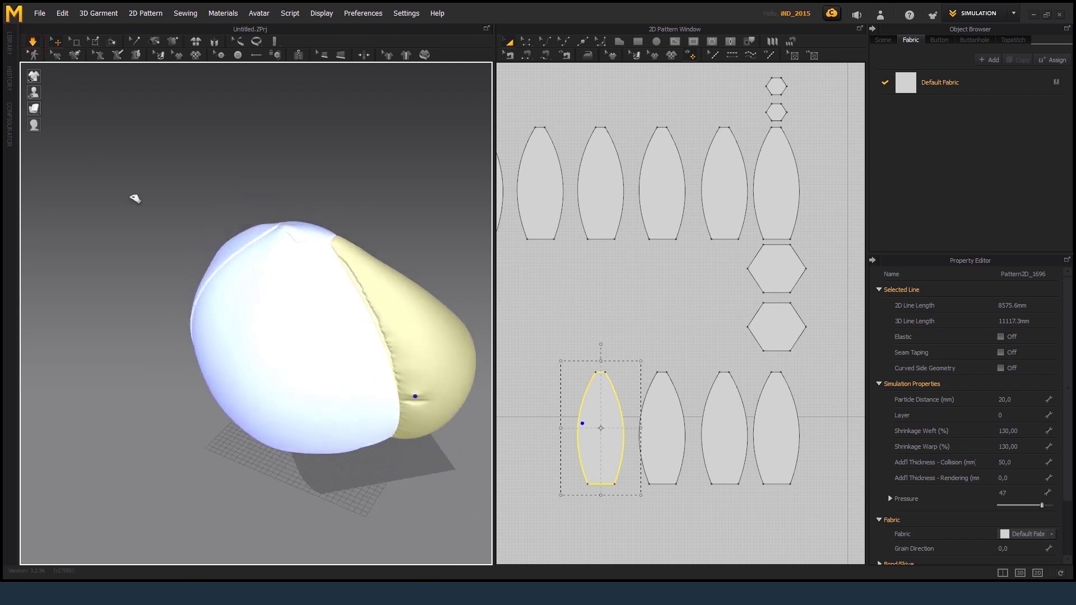
mouse_move(189, 242)
right_mouse_down()
mouse_move(402, 234)
mouse_move(312, 361)
right_mouse_up()
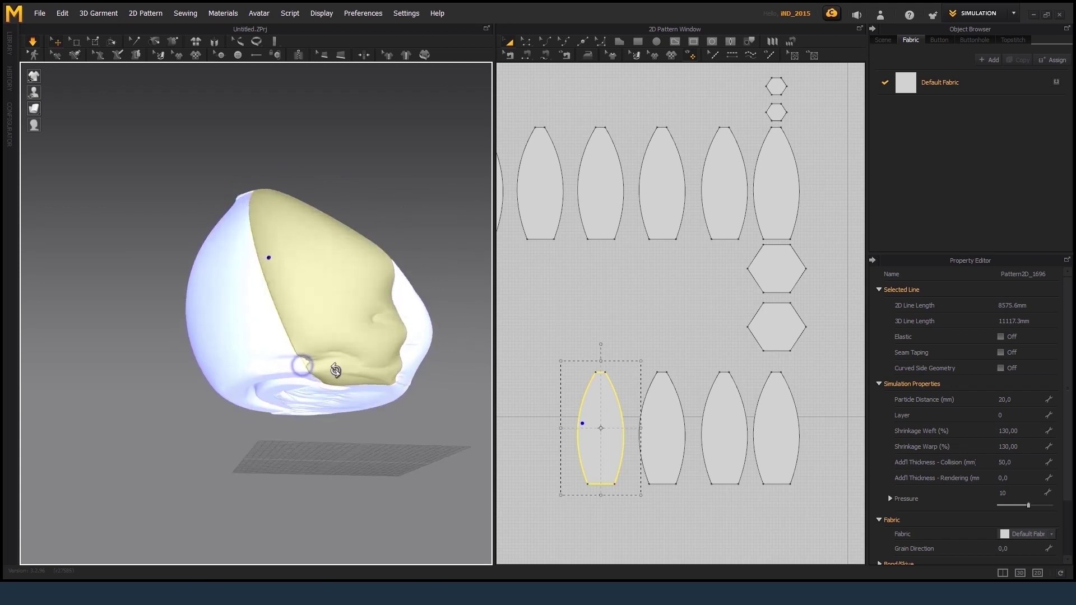
scroll(288, 372, "up", 5)
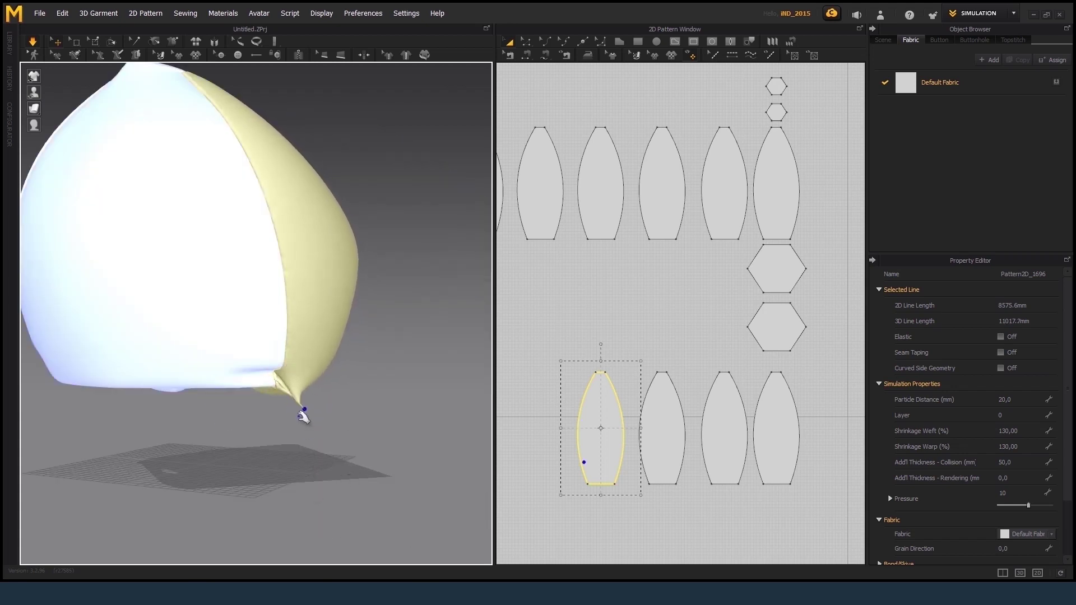
mouse_move(303, 416)
right_mouse_down()
mouse_move(185, 379)
mouse_move(305, 383)
right_mouse_up()
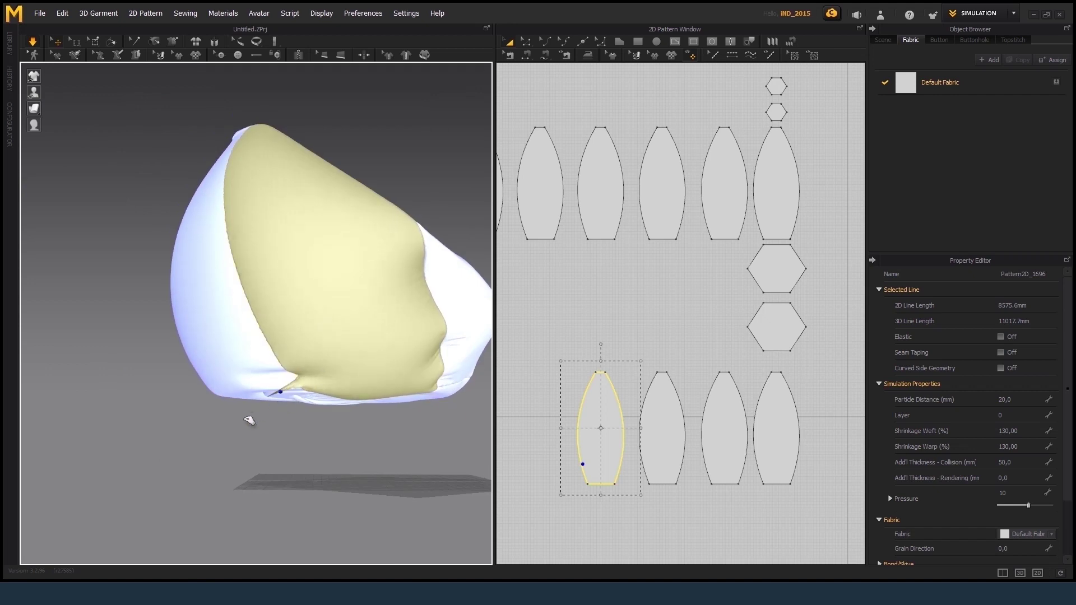
right_click_drag(254, 426, 77, 84)
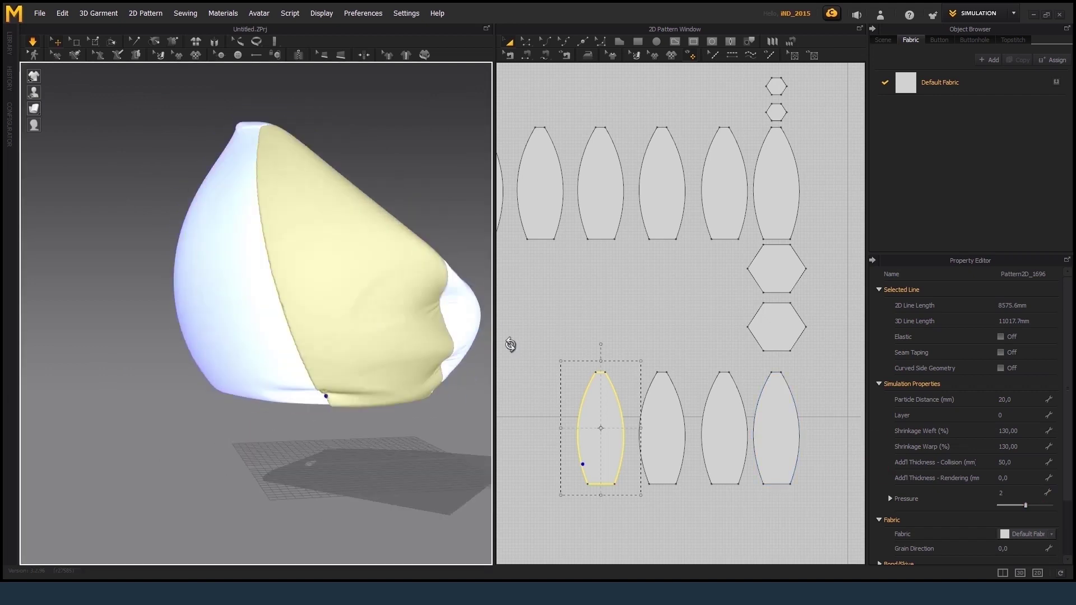
left_click_drag(333, 337, 414, 313)
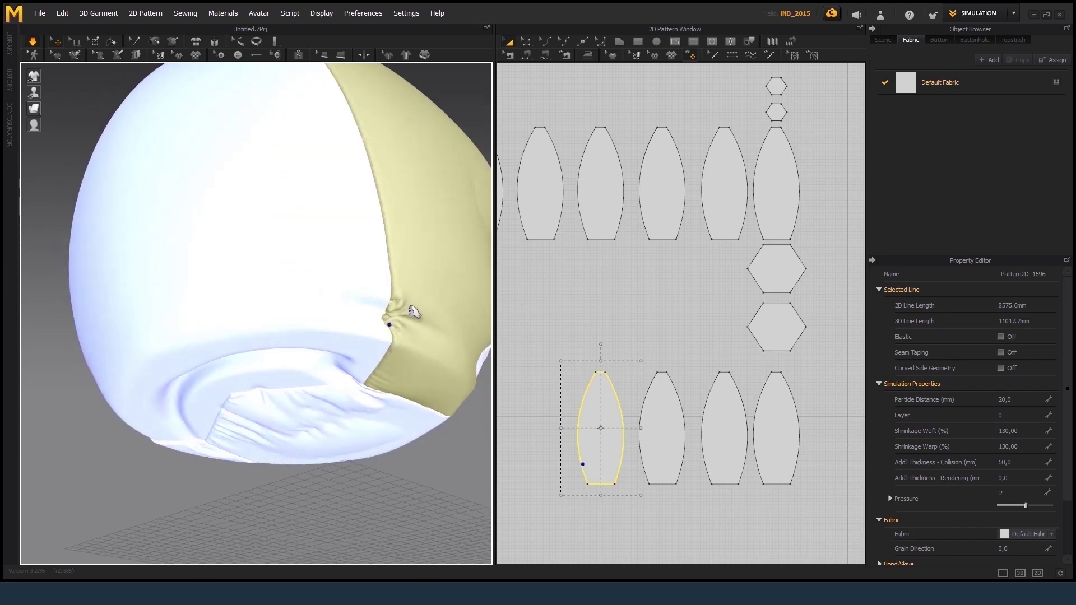
scroll(361, 225, "down", 5)
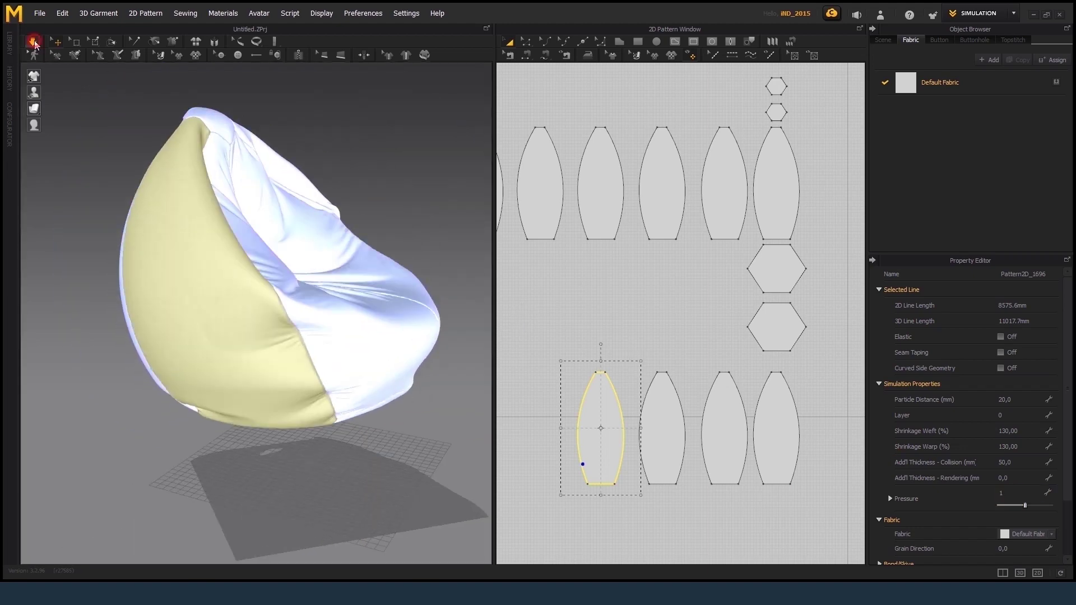
right_click_drag(288, 377, 310, 210)
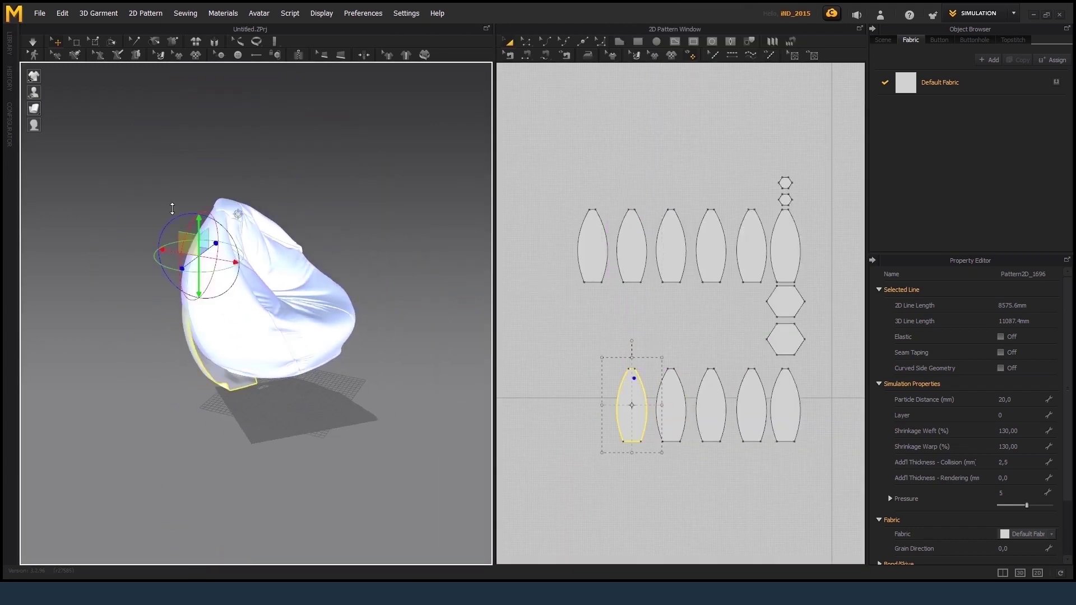
Re-run the simulation so the bag deflates, then stop it
left_click(602, 407)
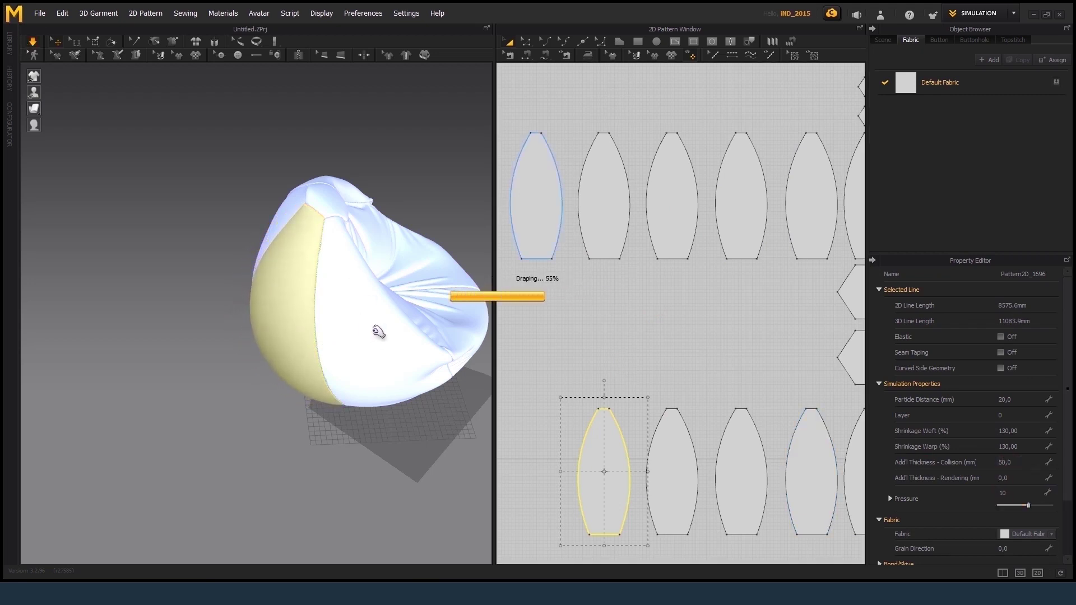
mouse_move(367, 302)
right_mouse_down()
mouse_move(347, 326)
mouse_move(392, 331)
mouse_move(329, 312)
right_mouse_up()
scroll(308, 309, "up", 5)
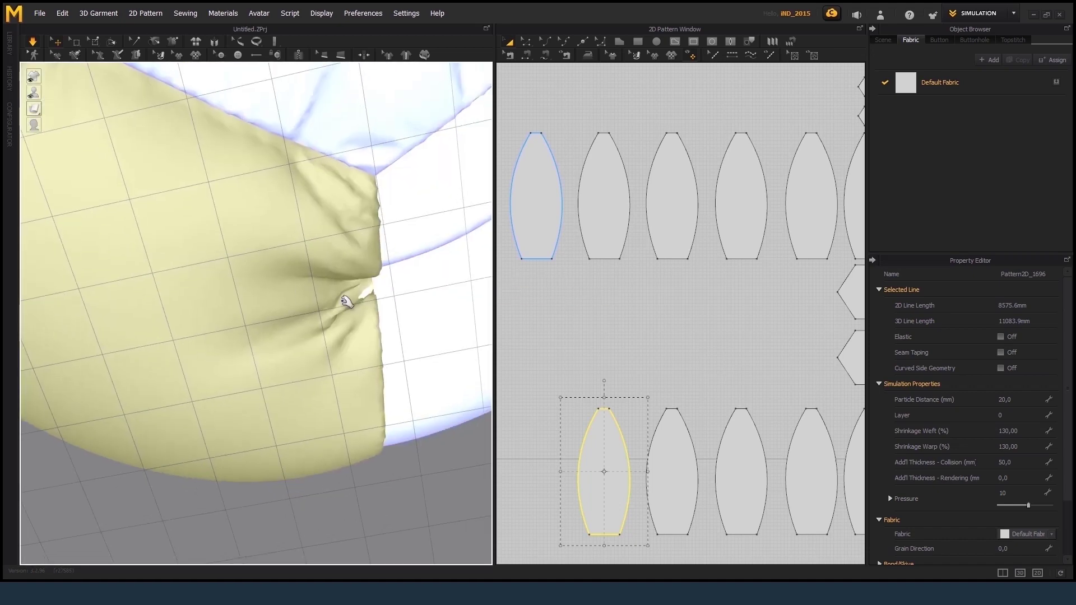
scroll(400, 301, "down", 2)
mouse_move(399, 301)
right_mouse_down()
mouse_move(293, 187)
mouse_move(228, 283)
mouse_move(47, 58)
right_mouse_up()
left_click(1013, 490)
type("5")
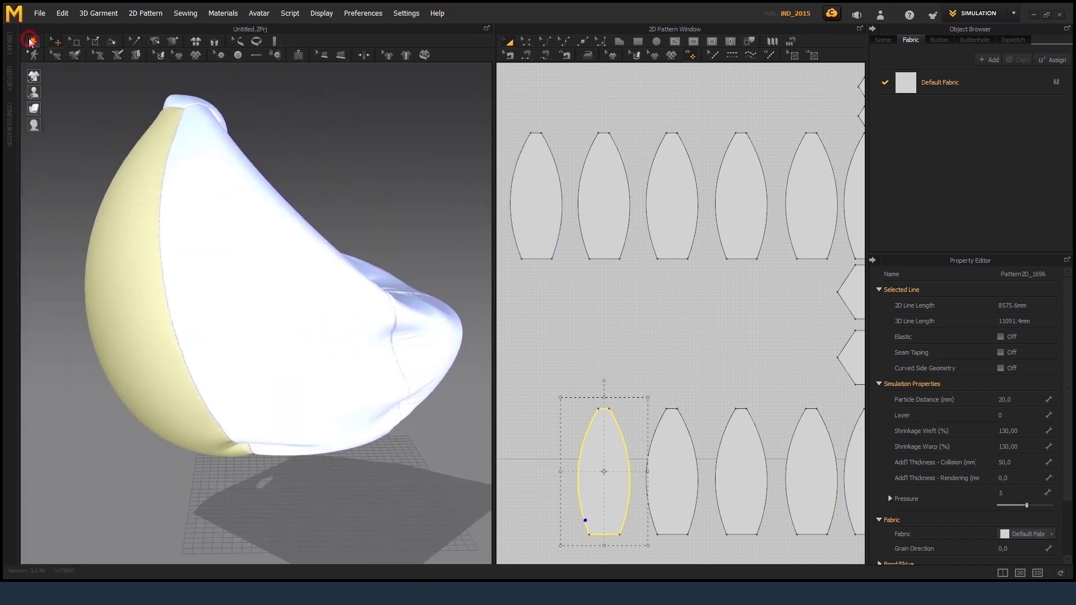
left_click(30, 41)
key("space")
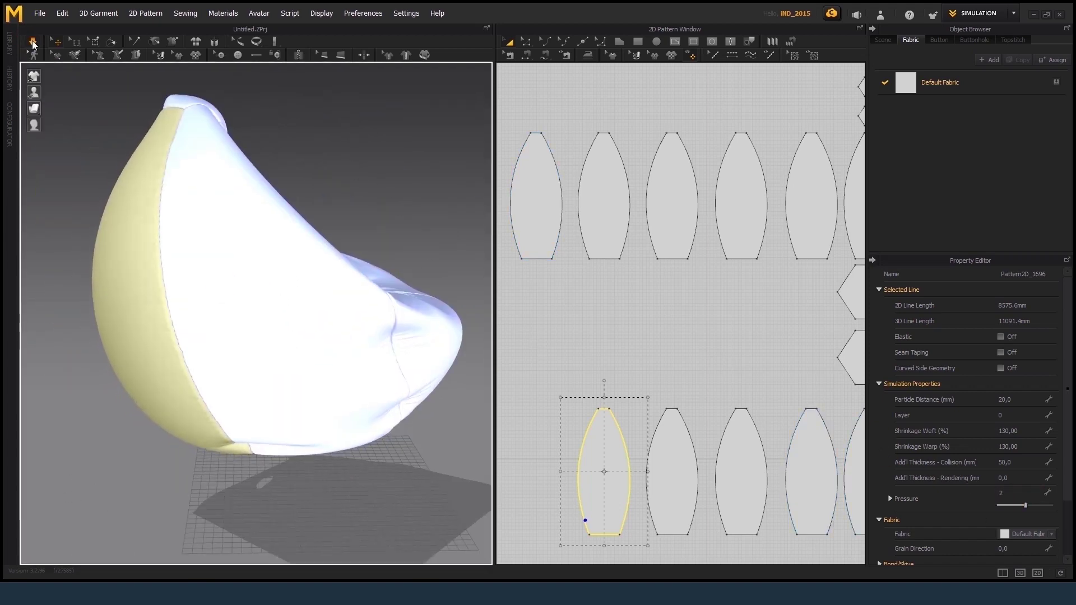
mouse_move(264, 231)
right_mouse_down()
mouse_move(321, 214)
mouse_move(288, 271)
right_mouse_up()
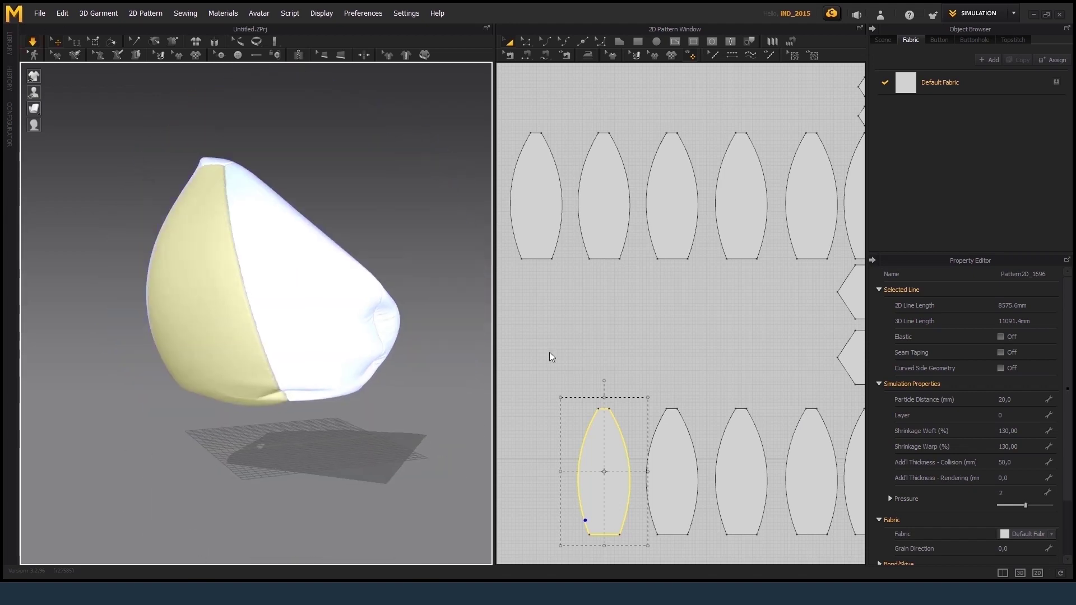
left_click(32, 43)
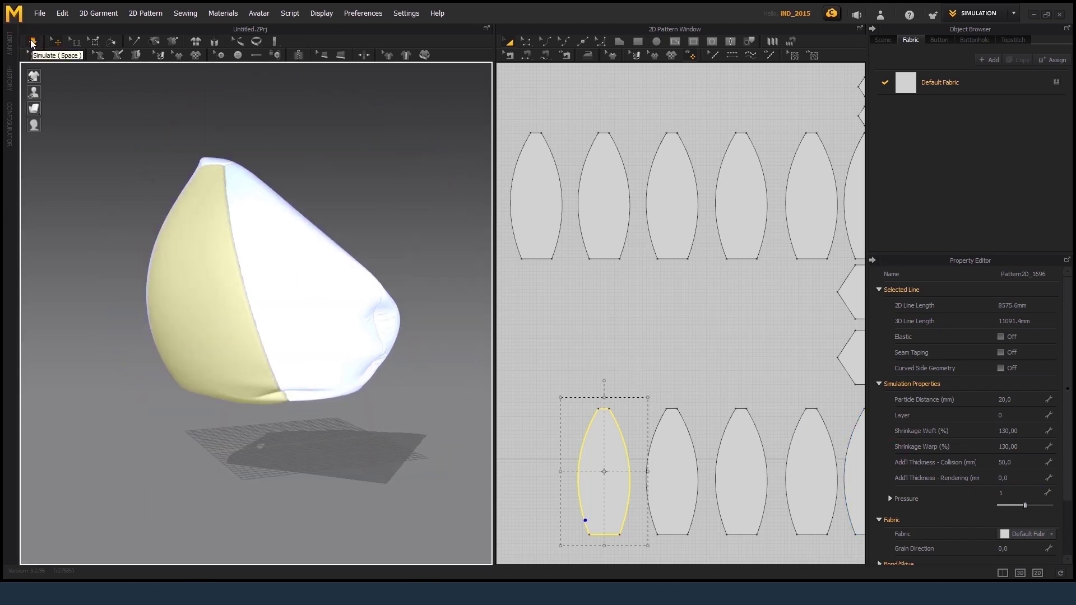
left_click(32, 42)
Move the top-left panel into the bottom-left slot of the pattern layout and select it
left_click_drag(533, 223, 536, 471)
scroll(215, 326, "down", 3)
right_click_drag(235, 314, 216, 326)
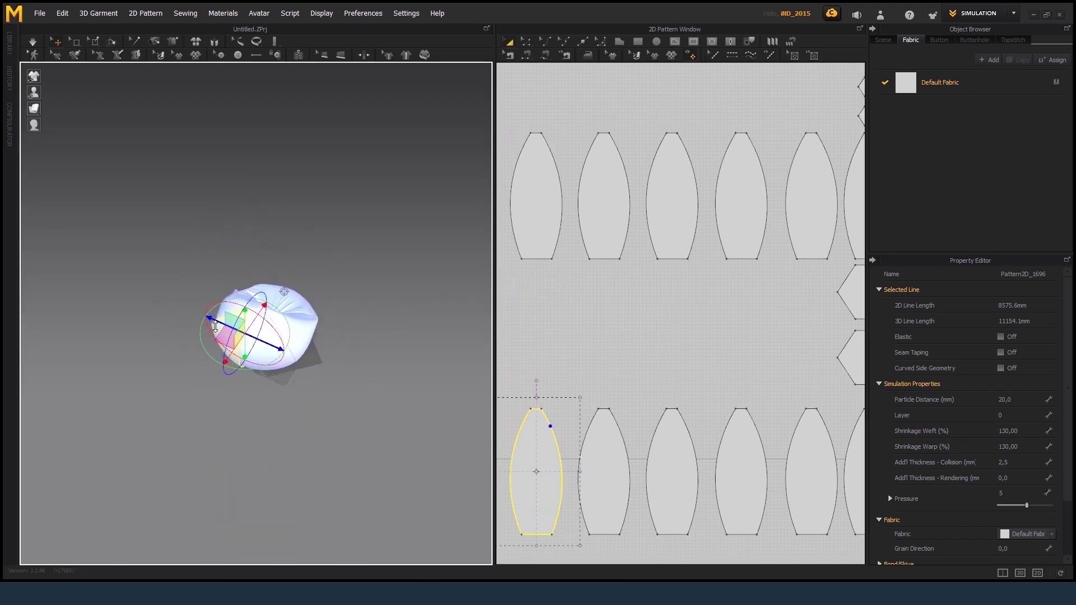
scroll(215, 326, "up", 3)
scroll(215, 326, "up", 3)
key("n")
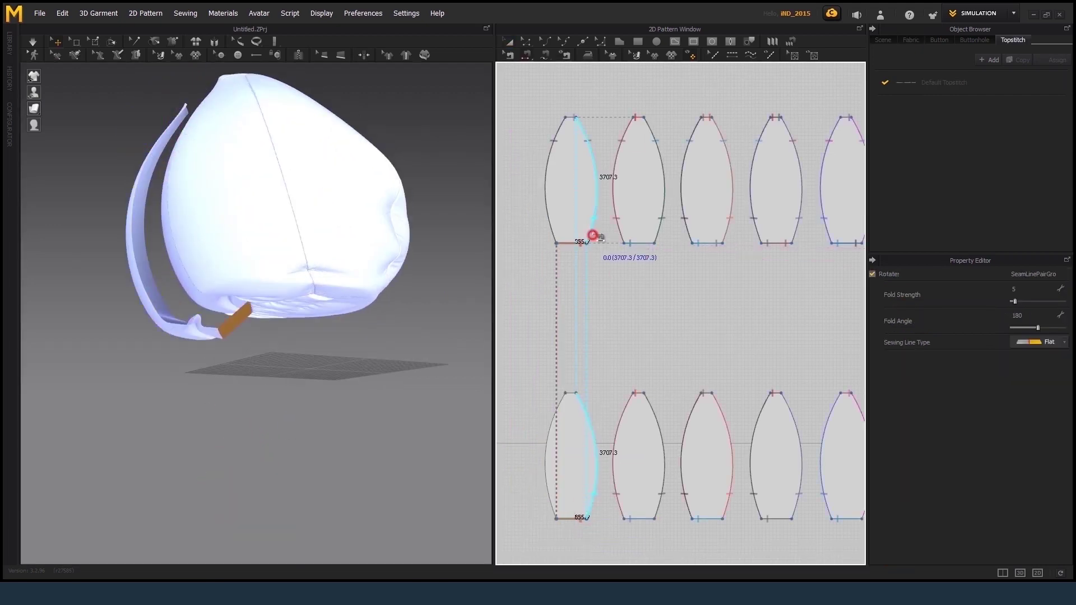
key("a")
left_click(571, 465)
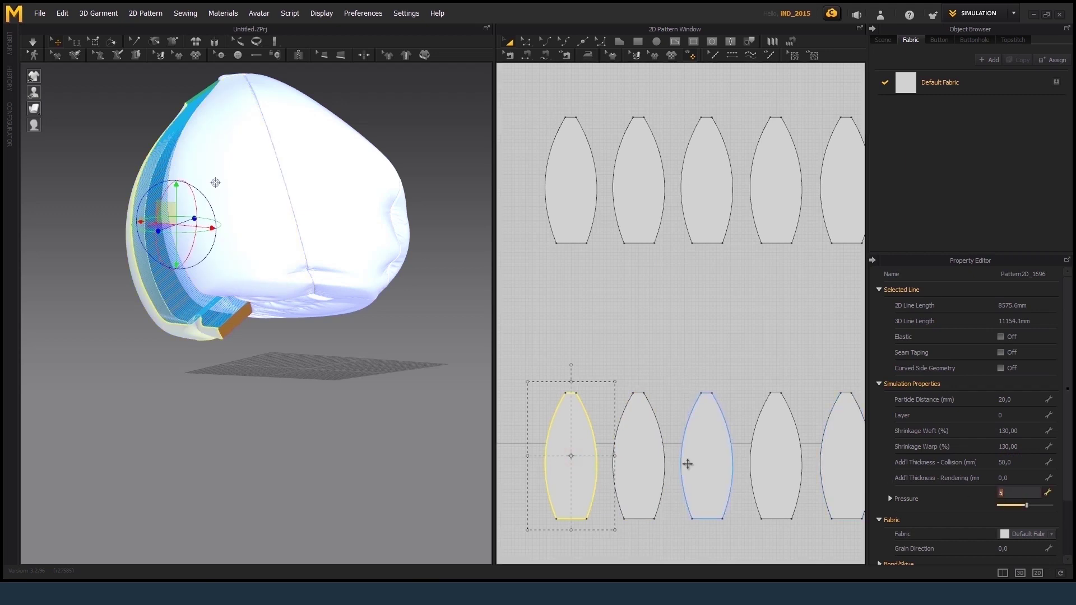
type("10")
Re-drape the patterns onto the bean bag and orbit so the yellow panel faces front
right_click(573, 472)
left_click(616, 406)
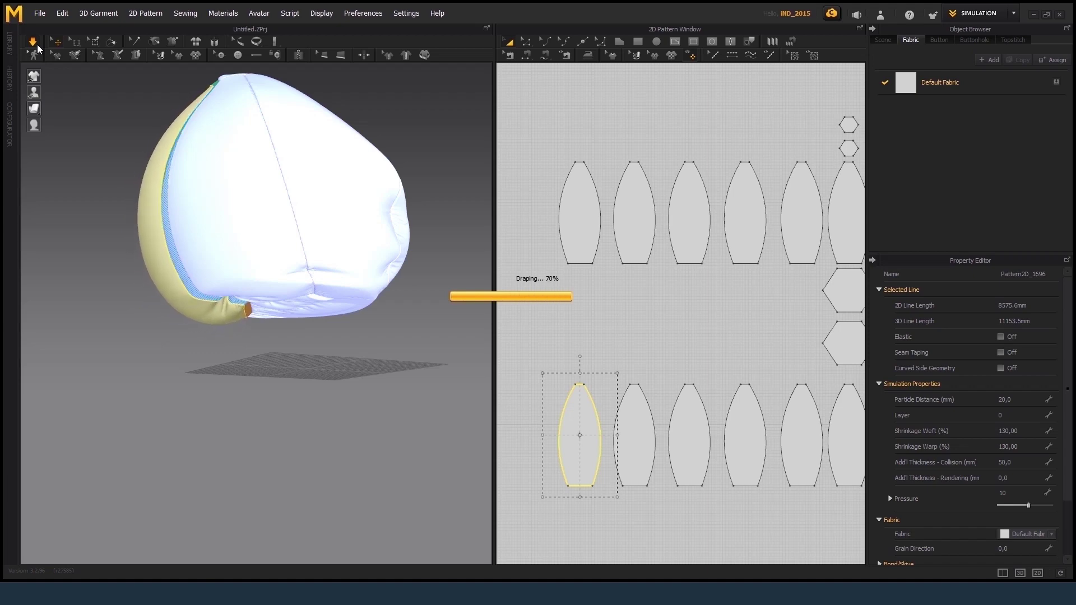
right_click_drag(252, 213, 339, 276)
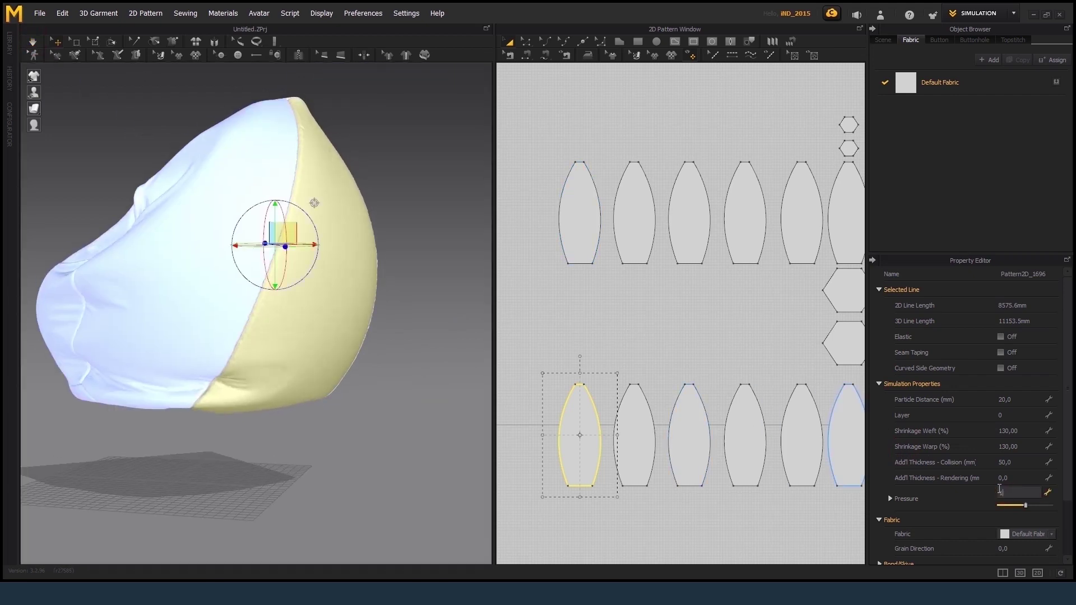
right_click_drag(263, 283, 217, 268)
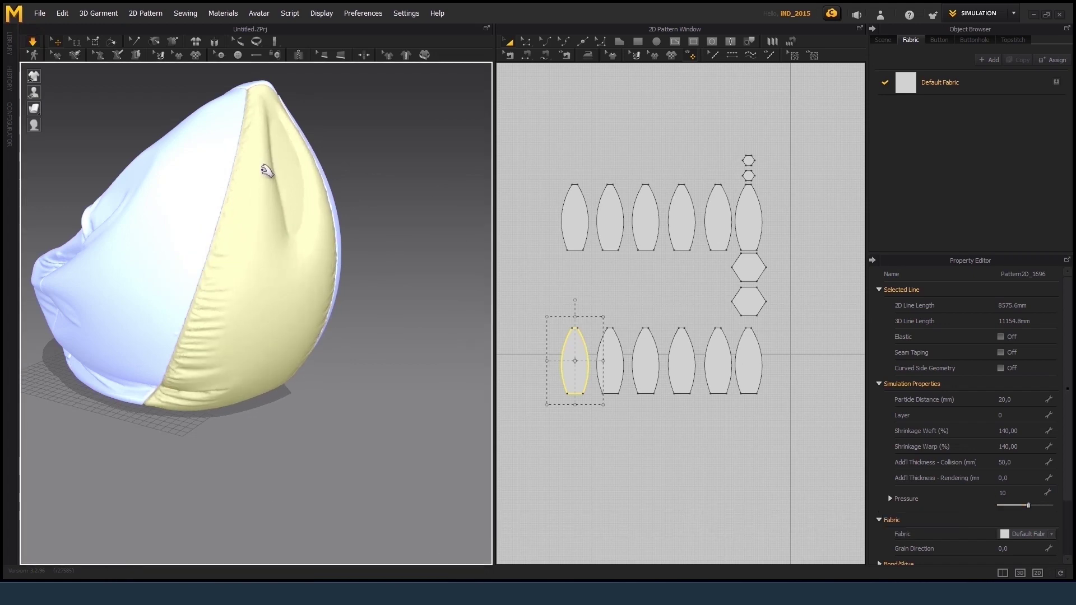
scroll(269, 171, "up", 1)
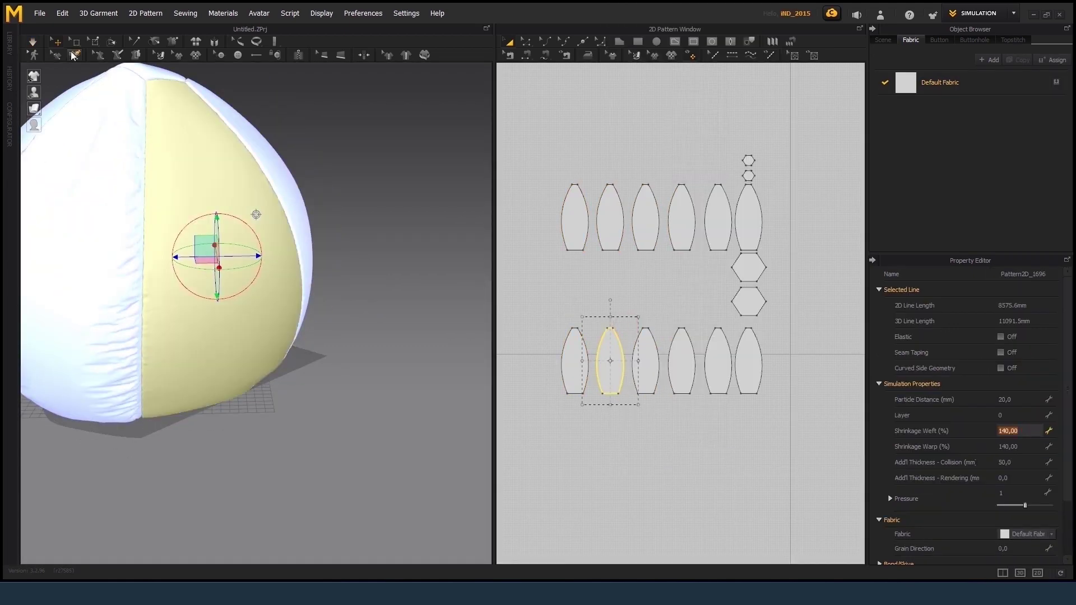
Run the cloth simulation and select the yellow panel from a low front view
left_click(32, 42)
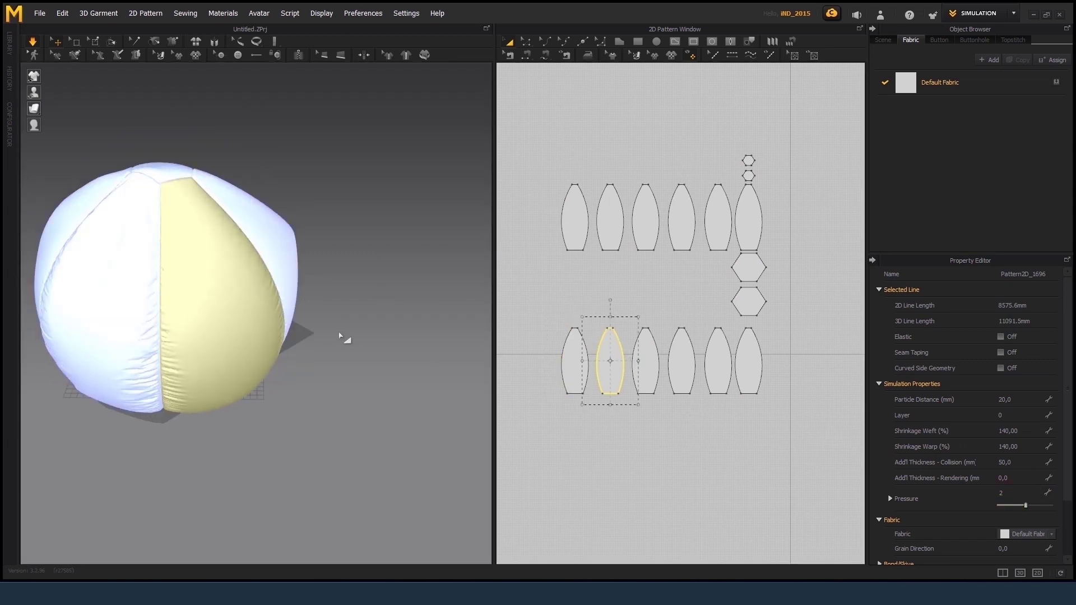
right_click_drag(332, 308, 351, 234)
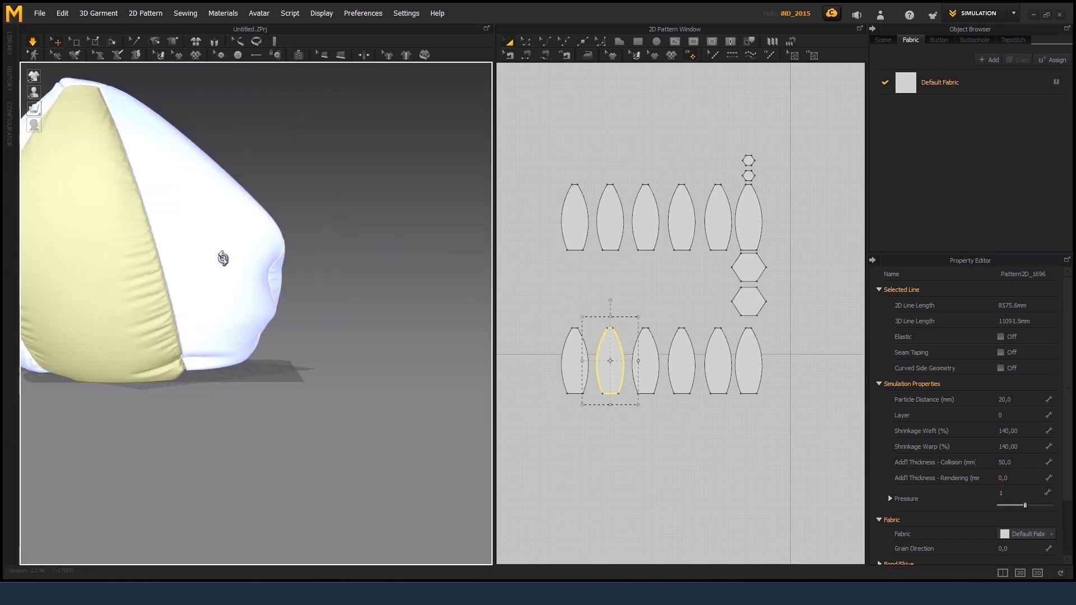
left_click(296, 326)
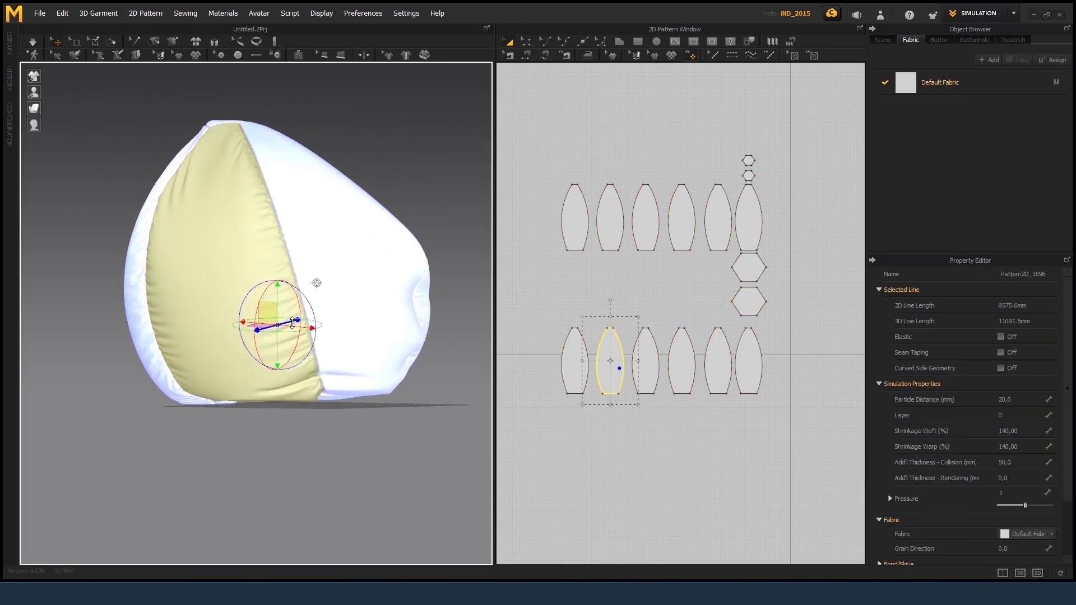
mouse_move(295, 326)
right_mouse_down()
mouse_move(209, 233)
mouse_move(250, 274)
mouse_move(307, 259)
mouse_move(333, 315)
mouse_move(259, 141)
mouse_move(303, 313)
right_mouse_up()
Select the front and second bottom-row panels and simulate to watch the bag inflate
left_click(300, 243)
left_click(302, 314)
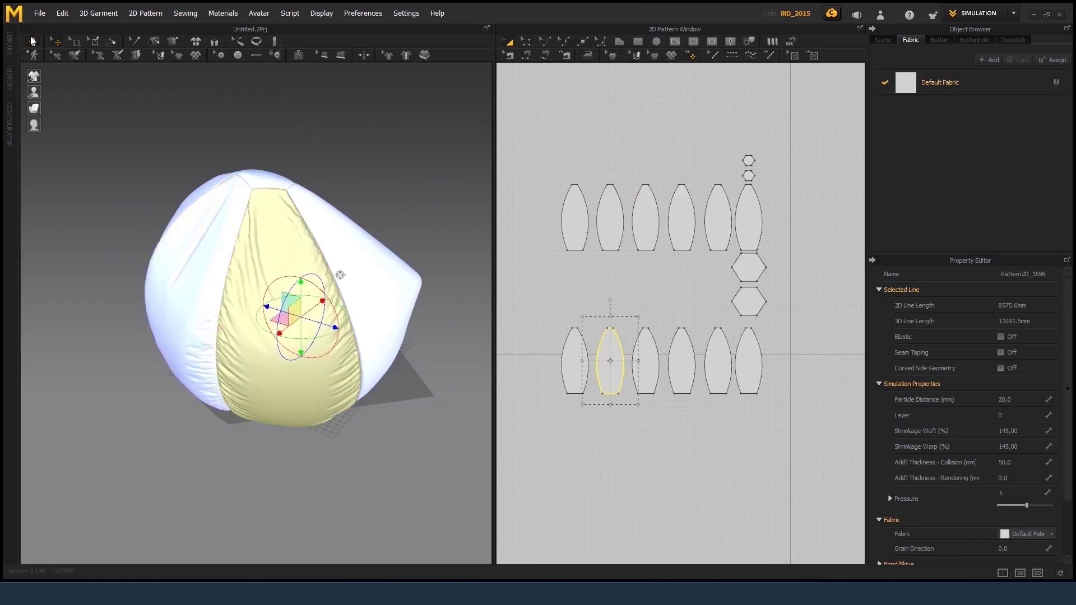
left_click(32, 41)
right_click_drag(326, 242, 343, 231)
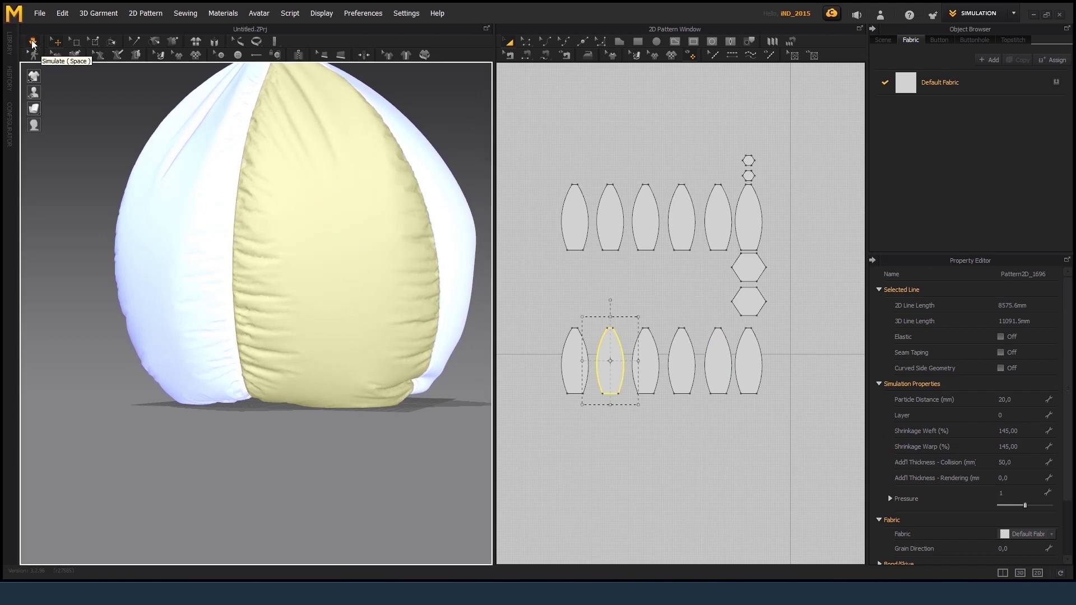
right_click_drag(336, 252, 380, 238)
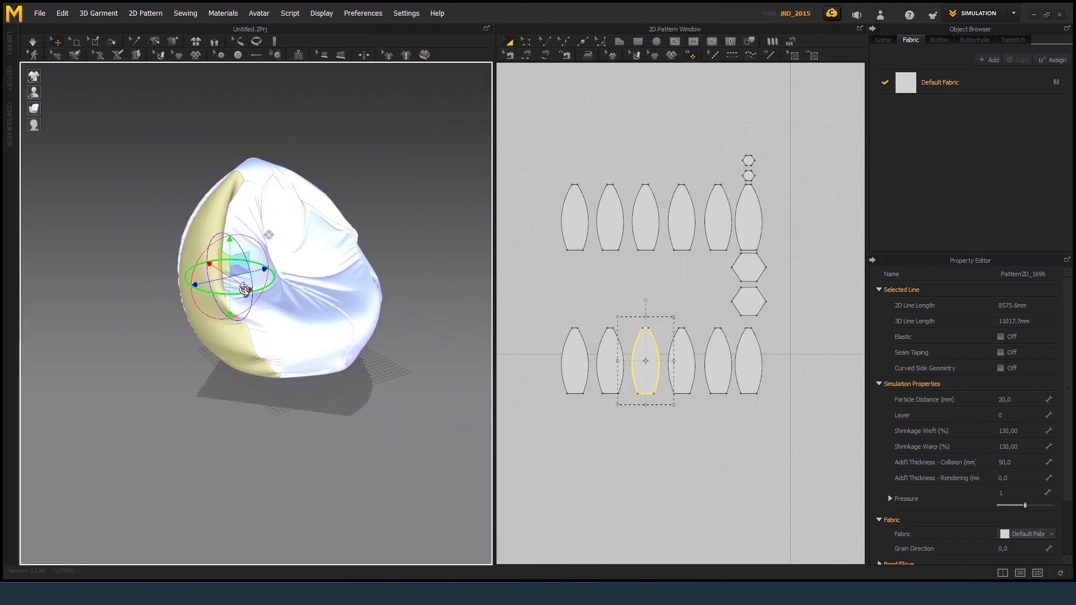
Set the panel's shrinkage to 145 and simulate so it puffs out
type("145")
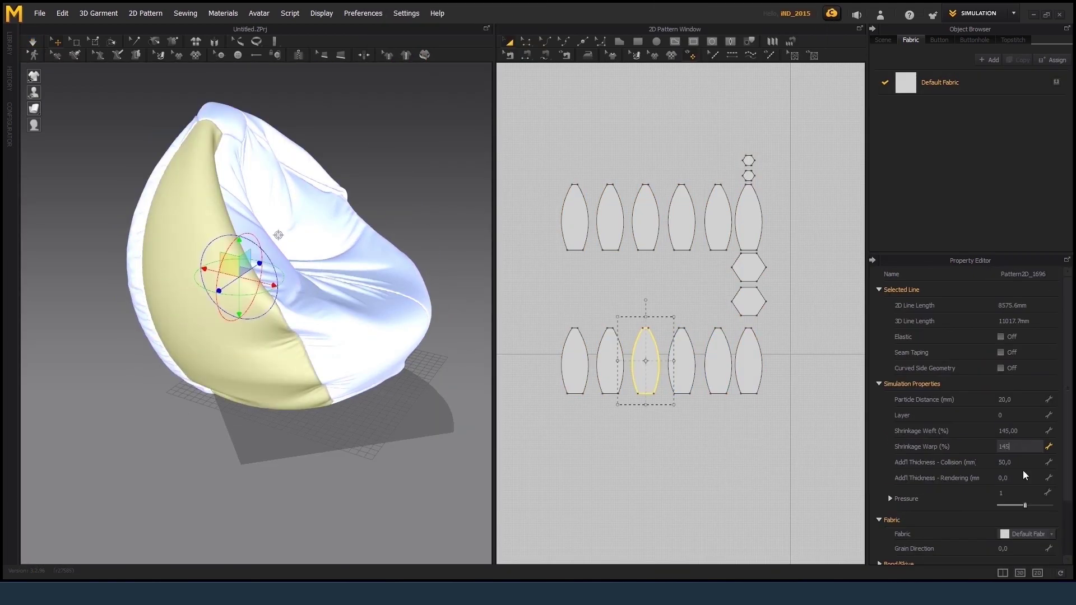
left_click(32, 42)
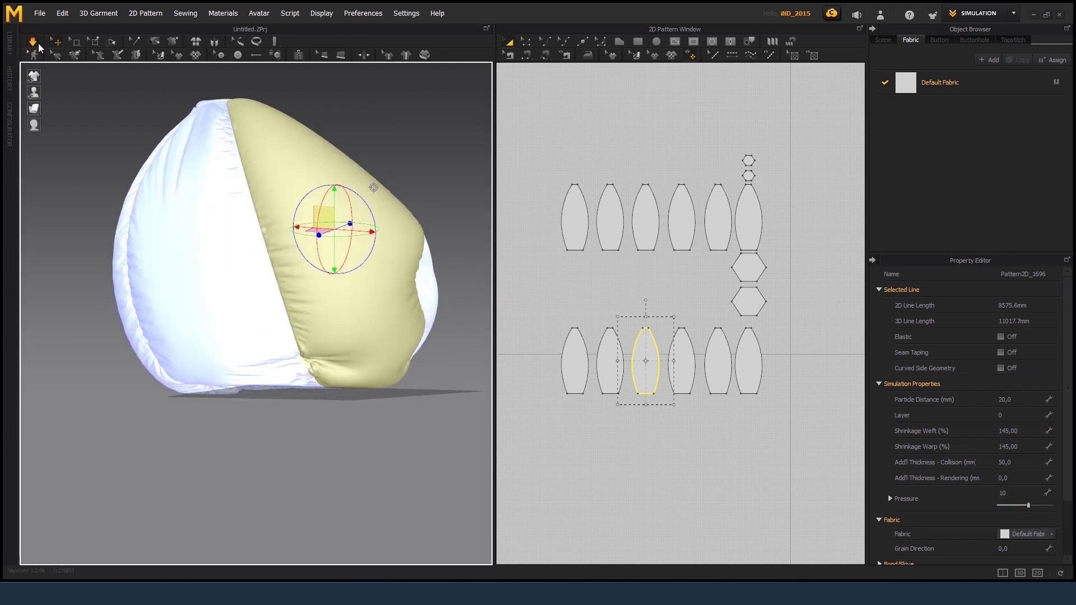
key("space")
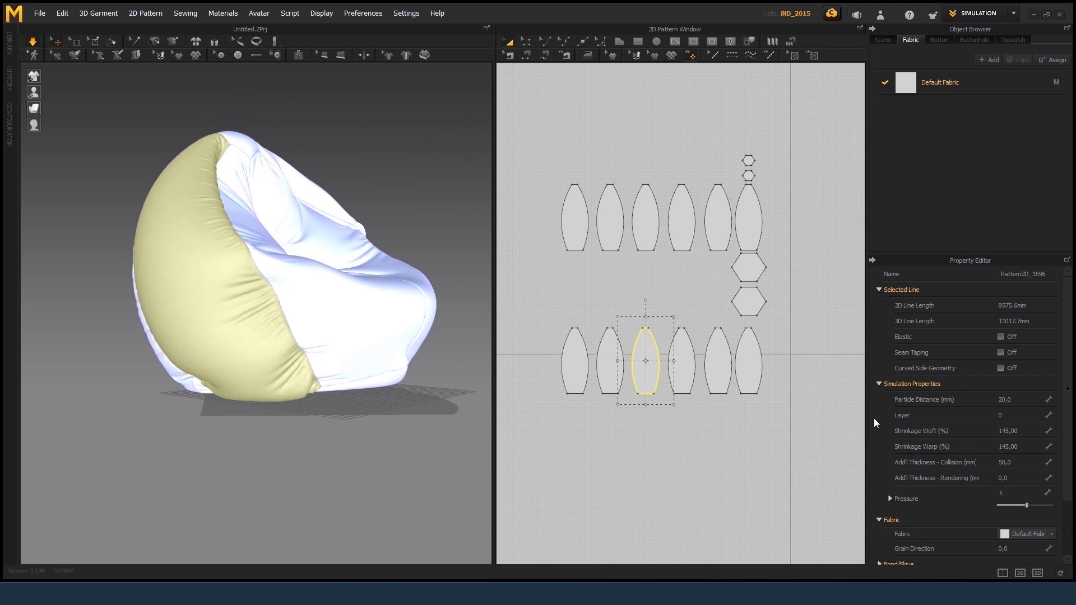
key("space")
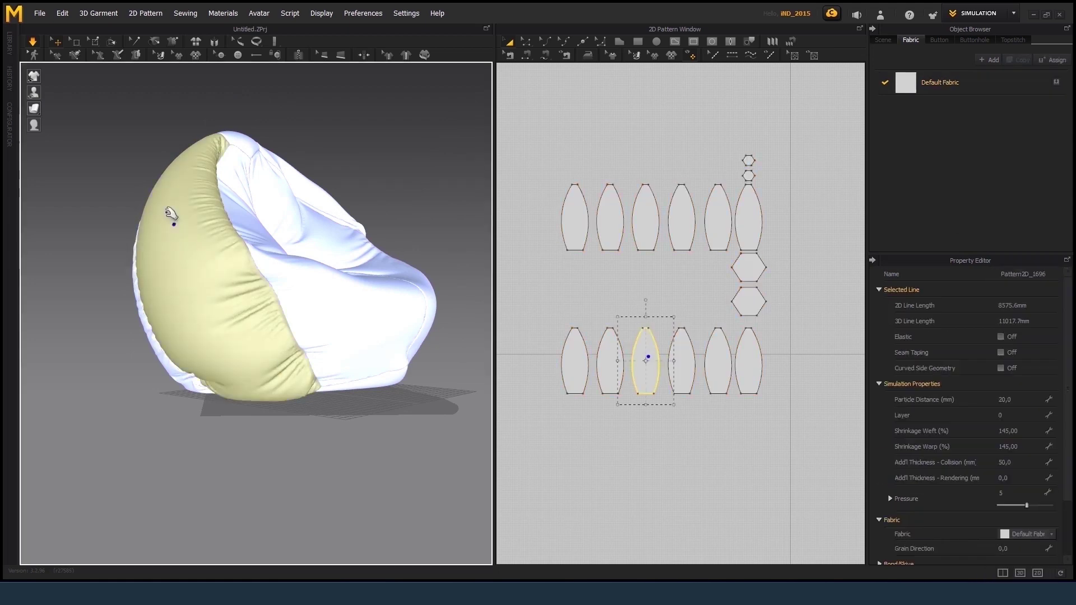
Lower the panel pressure to 2, then to 1
scroll(168, 218, "up", 3)
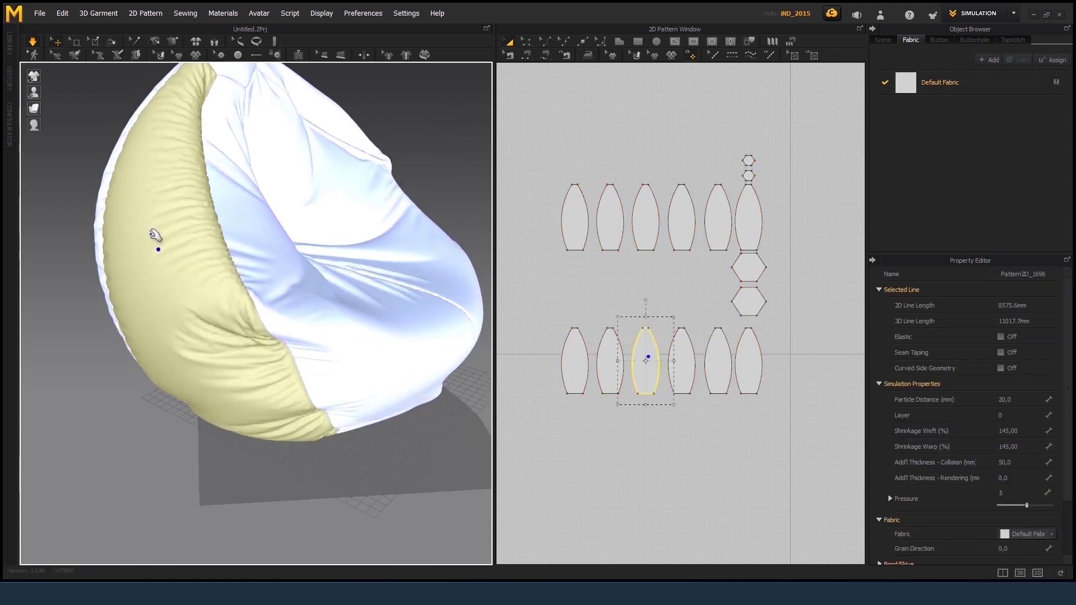
scroll(155, 235, "down", 2)
type("2")
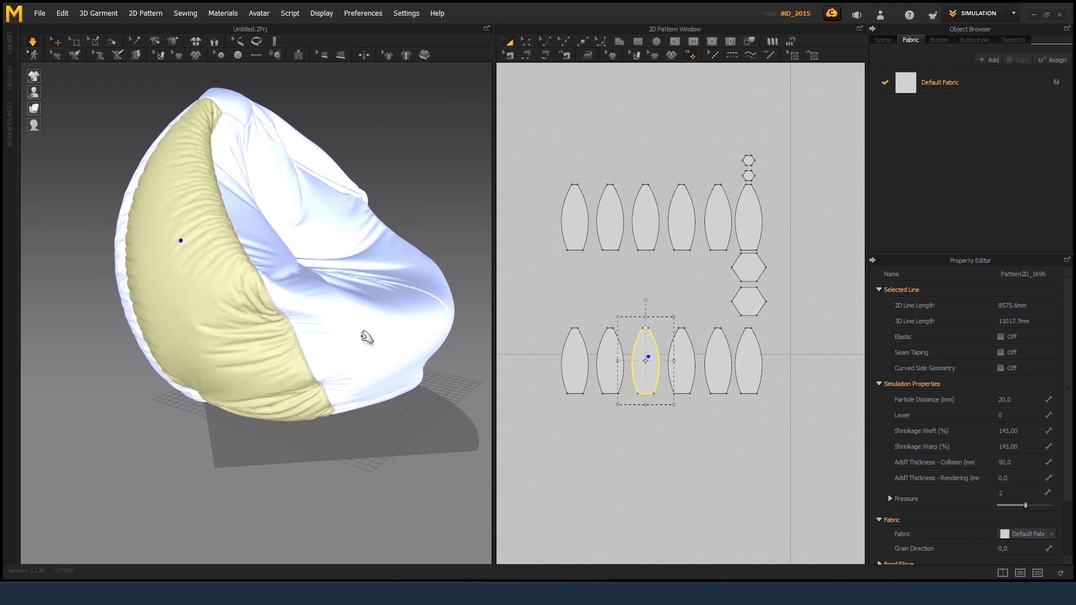
scroll(348, 372, "up", 2)
type("1")
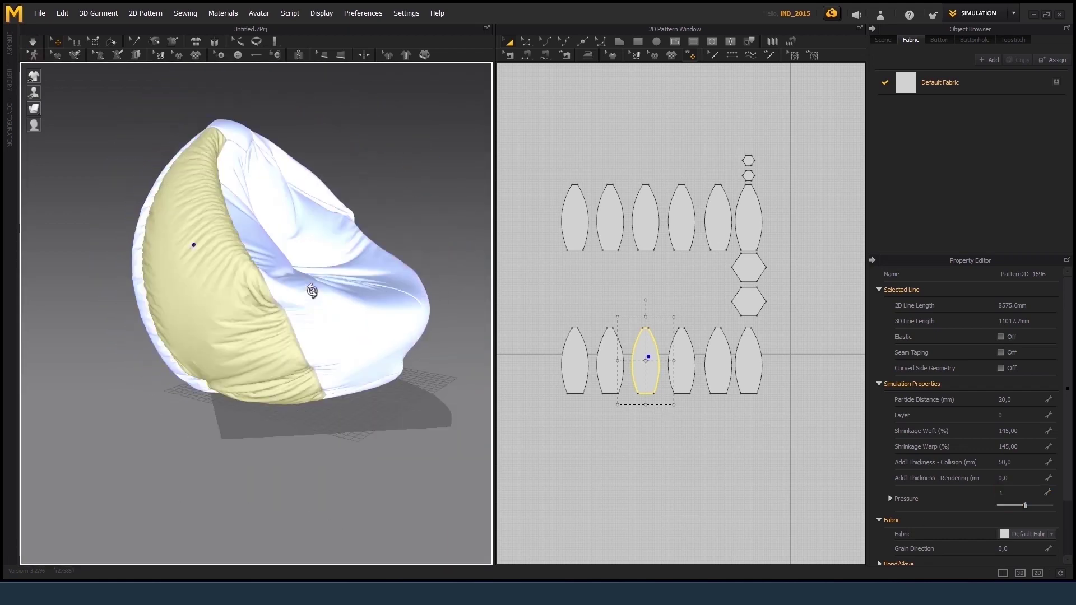
Select the rightmost bottom panel, edit its Shrinkage Weft, and re-run the simulation
left_click_drag(643, 365, 679, 364)
left_click(749, 365)
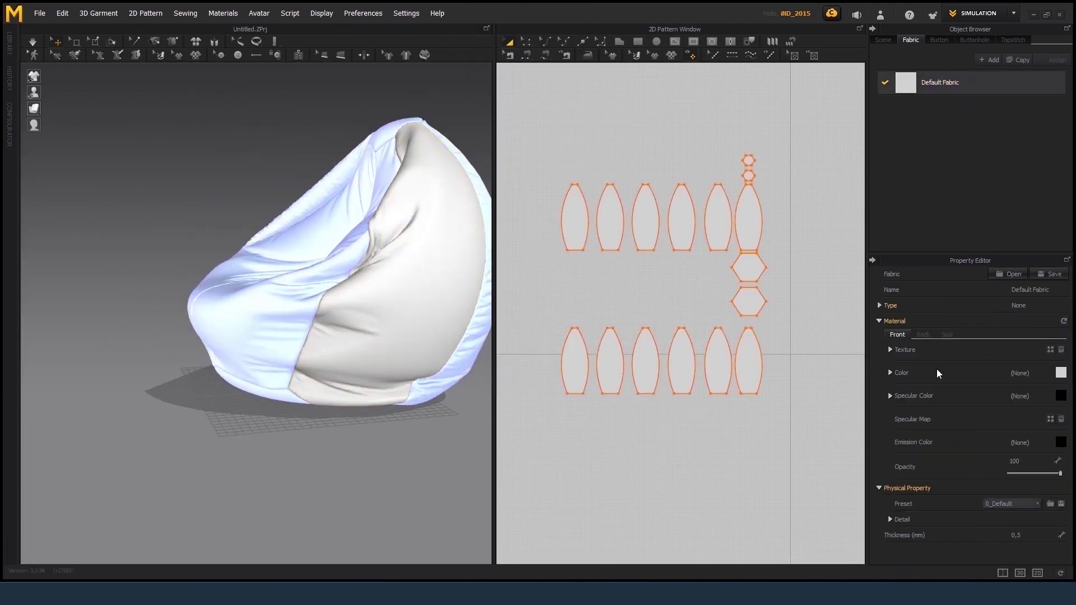
left_click(1014, 431)
type("145,00")
left_click(31, 41)
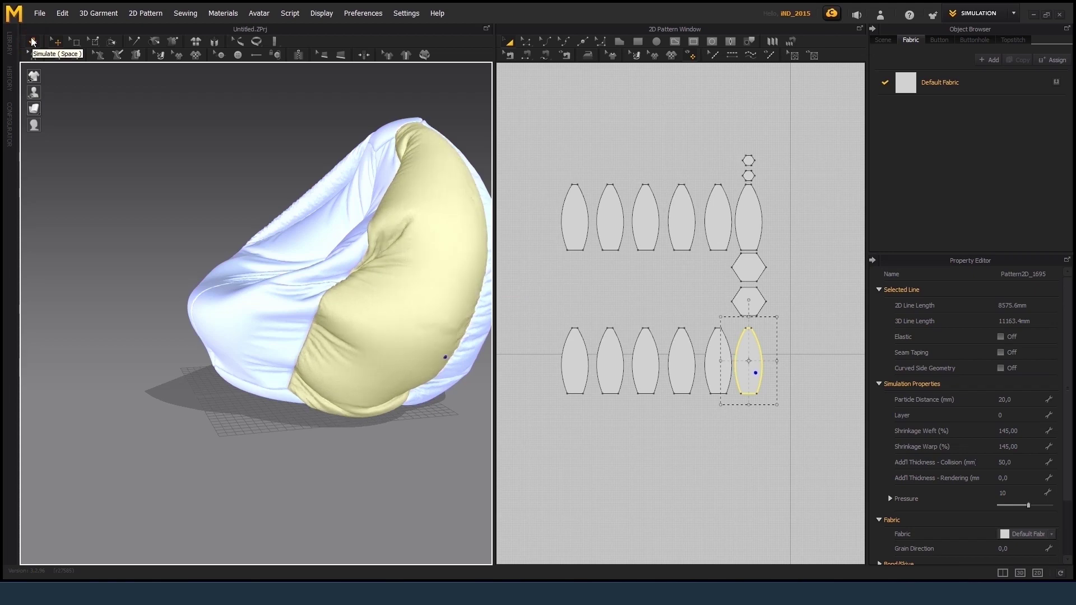
Pull the bean bag into shape while simulating, then deselect the patterns and restart
left_click_drag(456, 324, 439, 312)
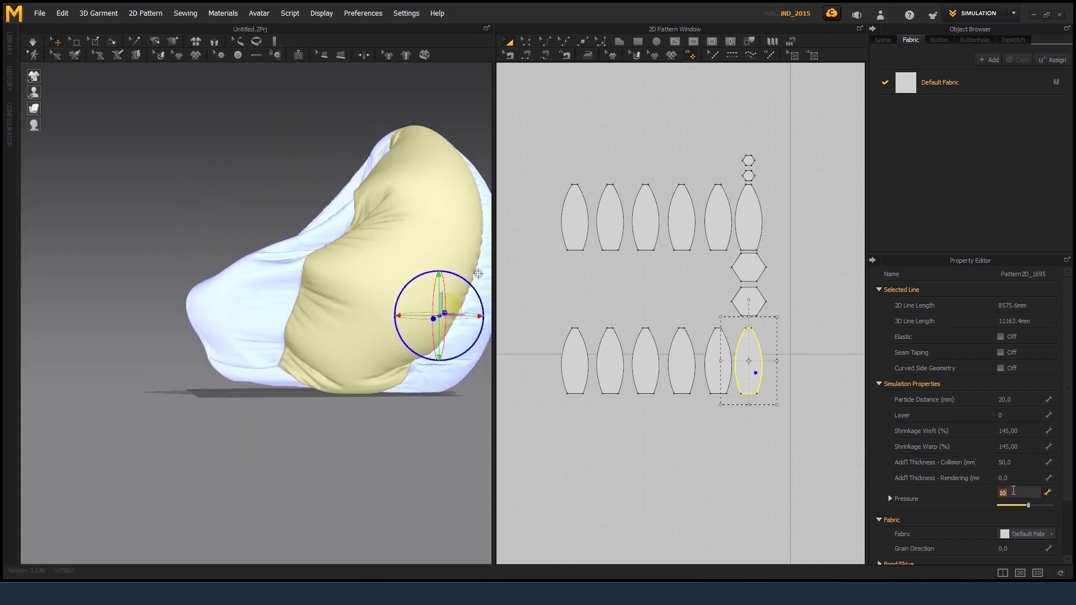
key("space")
left_click(503, 207)
key("space")
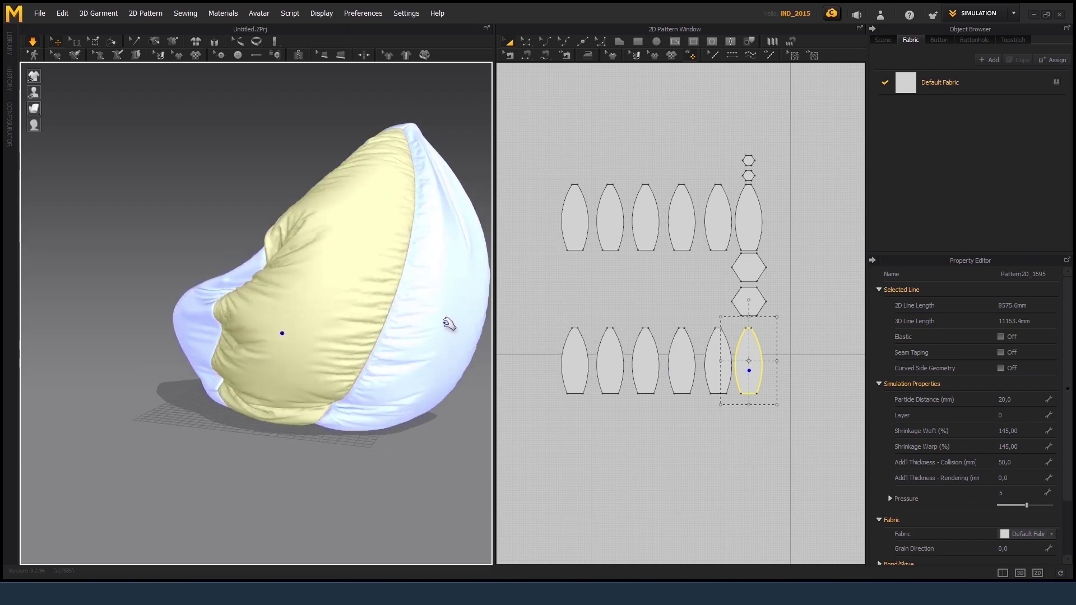
Set Pressure to 1 and resume simulating
left_click(1006, 493)
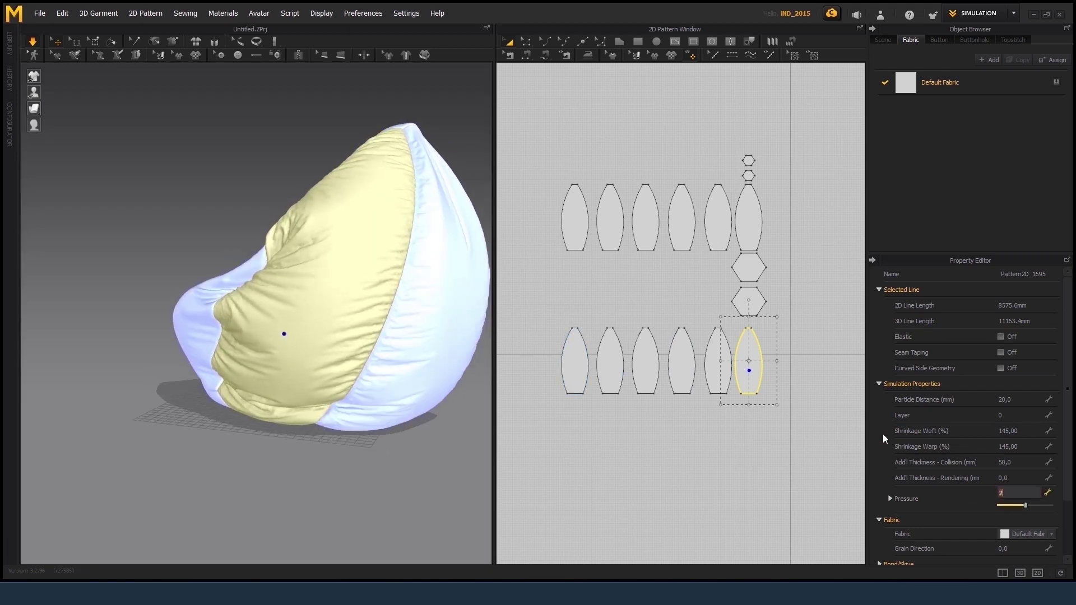
key("BackSpace")
type("1")
key("Return")
key("space")
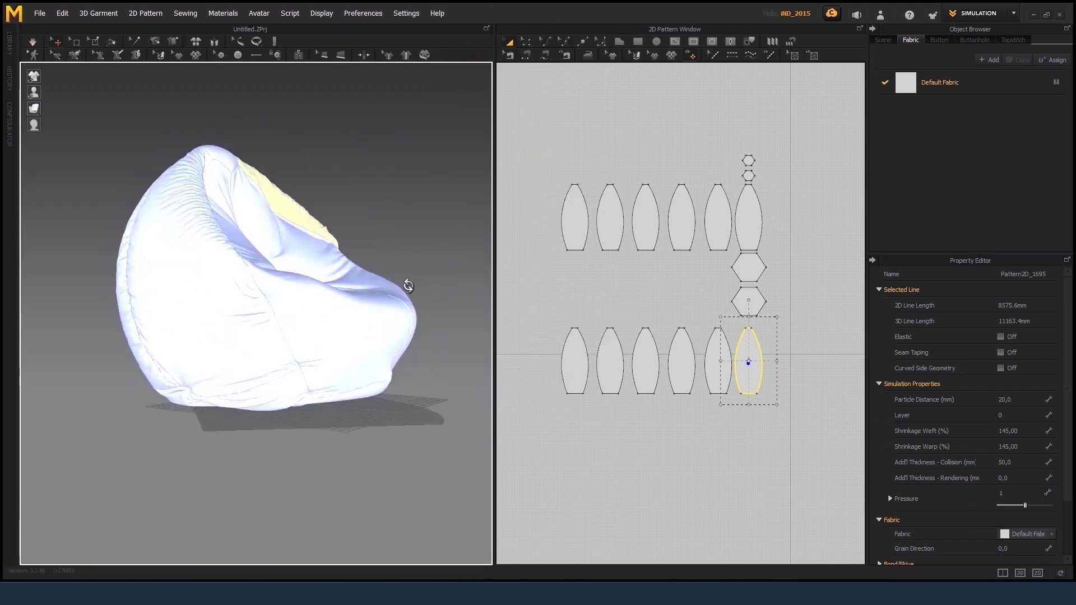
Adjust Shrinkage Warp on the fourth and fifth bottom panels and simulate again
left_click(409, 283)
right_click(681, 358)
left_click(1022, 446)
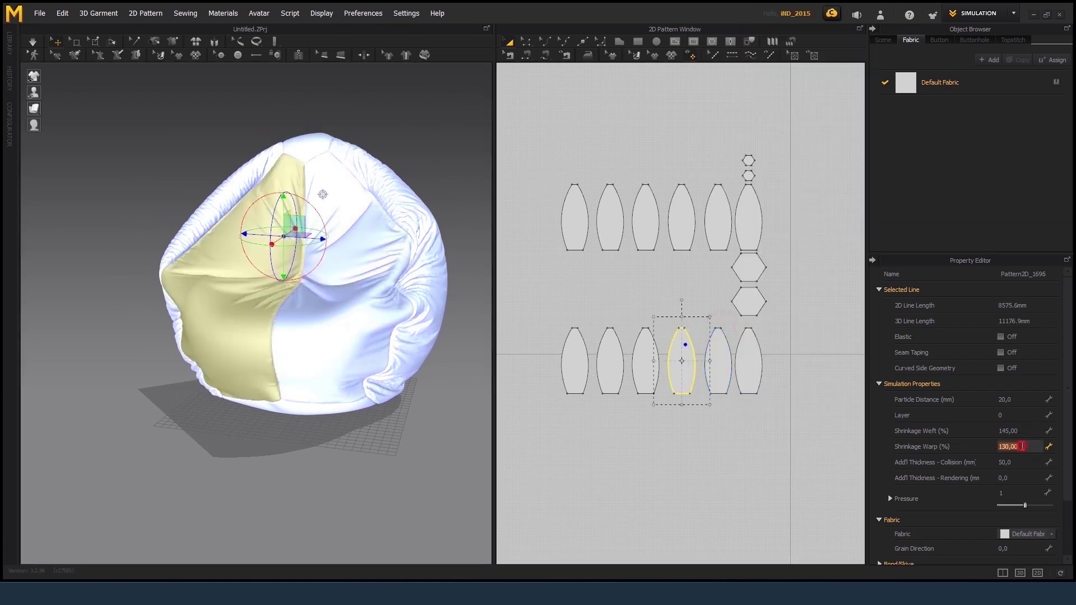
left_click(952, 84)
key("space")
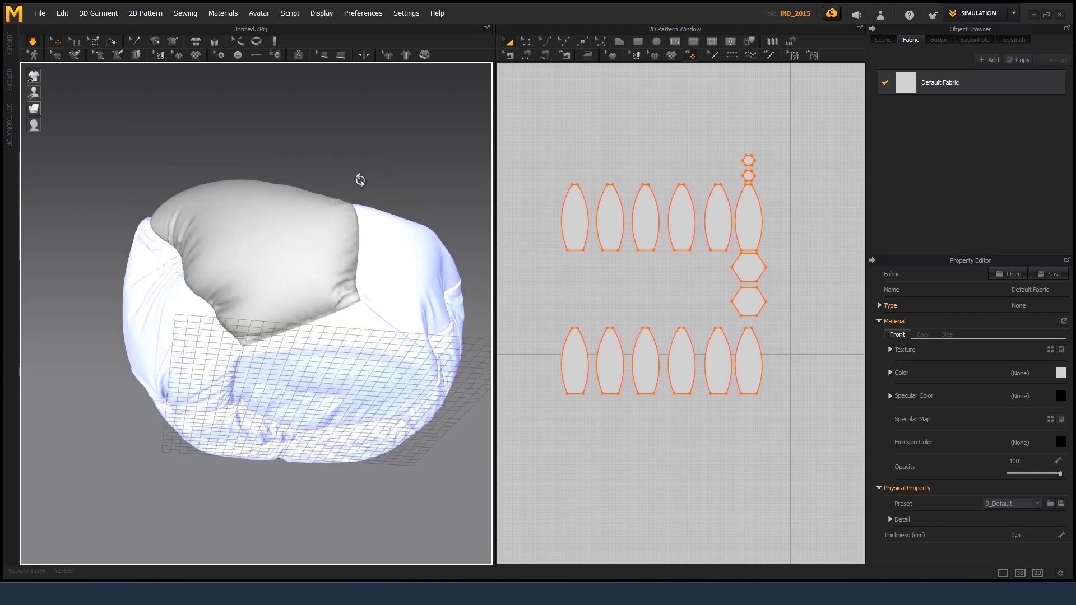
Select the left and front panels and orbit to inspect the settled, wrinkled bag
scroll(339, 274, "up", 3)
left_click(263, 196)
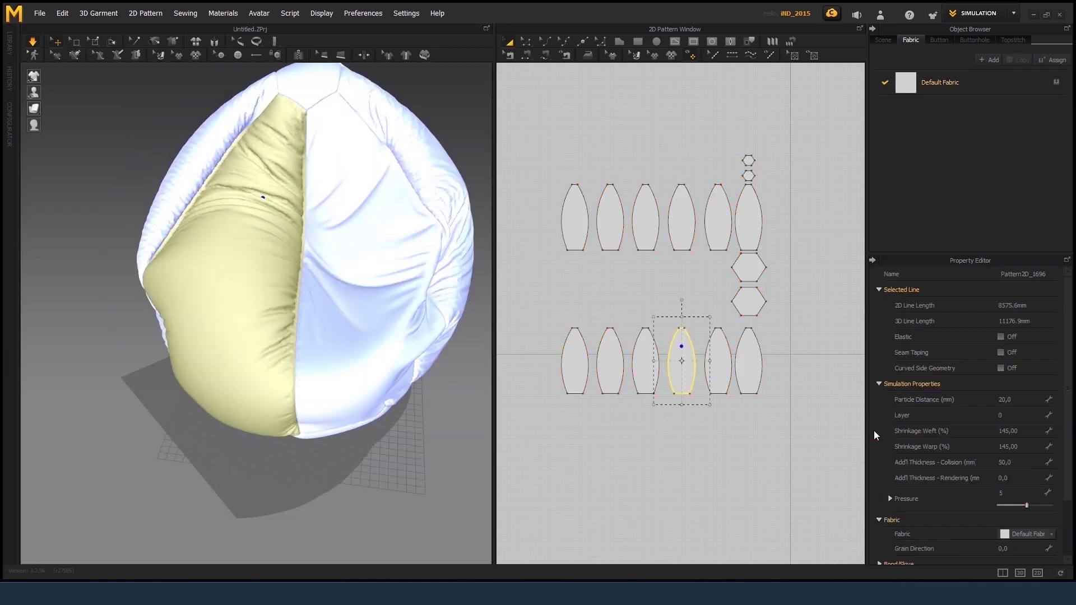
left_click(626, 367)
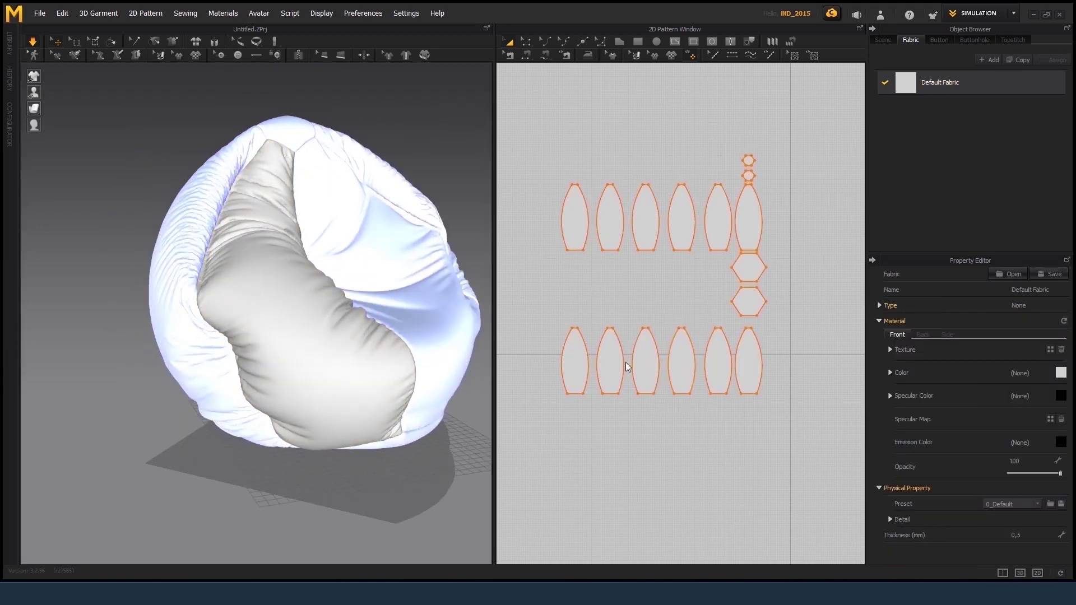
left_click(303, 290)
right_click_drag(303, 290, 334, 309)
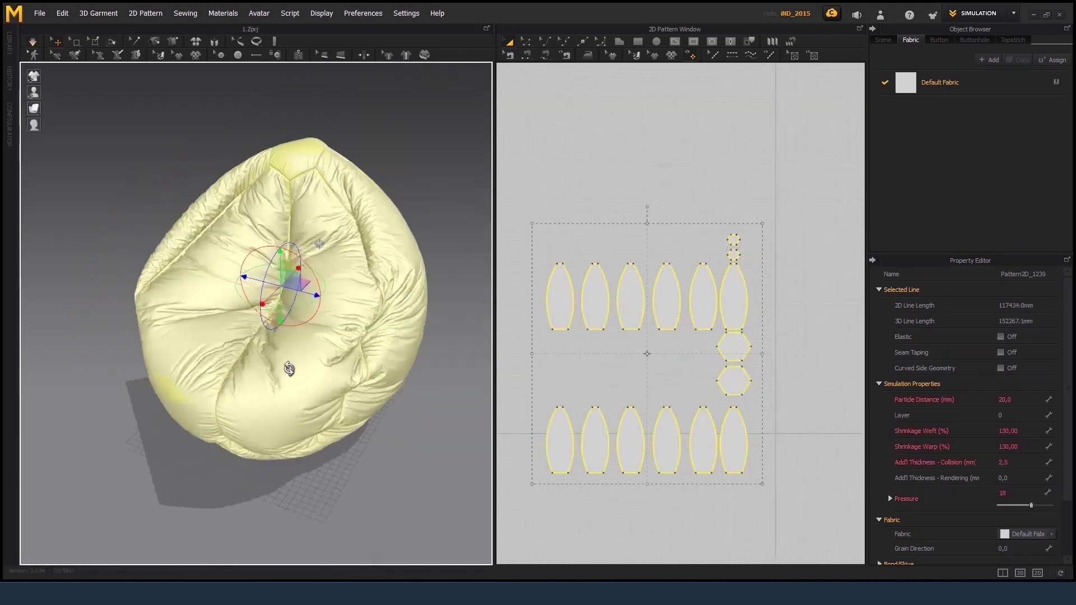
mouse_move(289, 368)
right_mouse_down()
mouse_move(292, 352)
mouse_move(432, 377)
right_mouse_up()
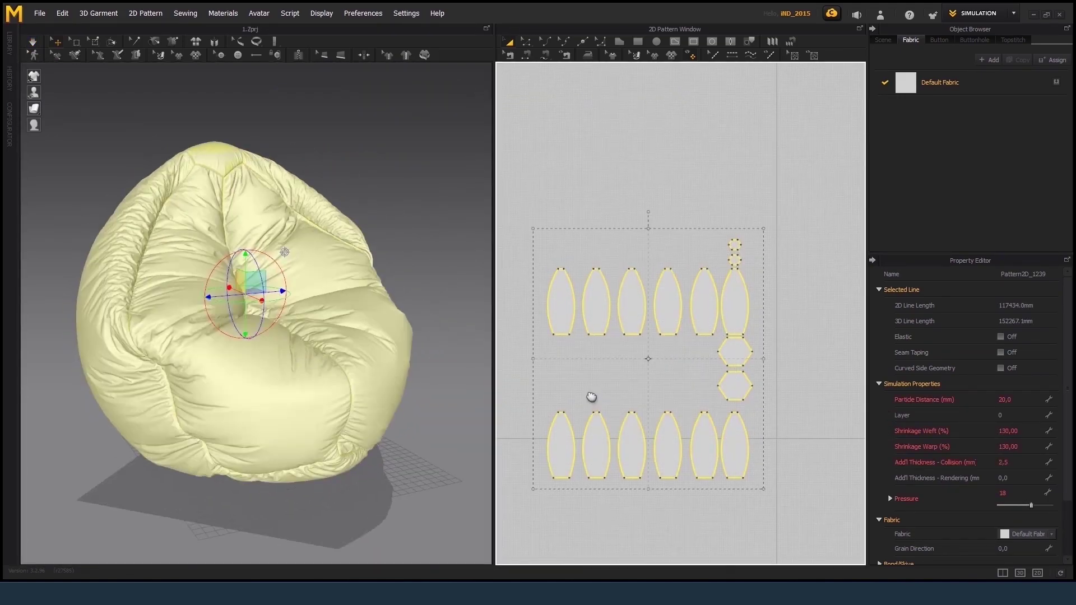
Delete the top row of six extra patterns, then select all remaining bean-bag pieces
left_click_drag(760, 339, 751, 337)
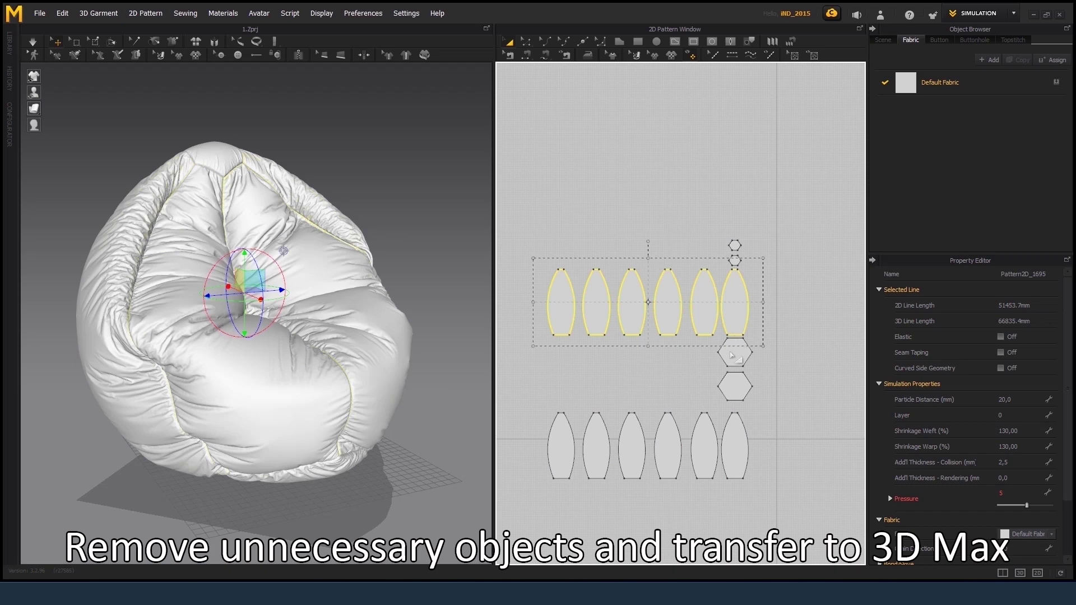
key("Delete")
left_click(734, 245)
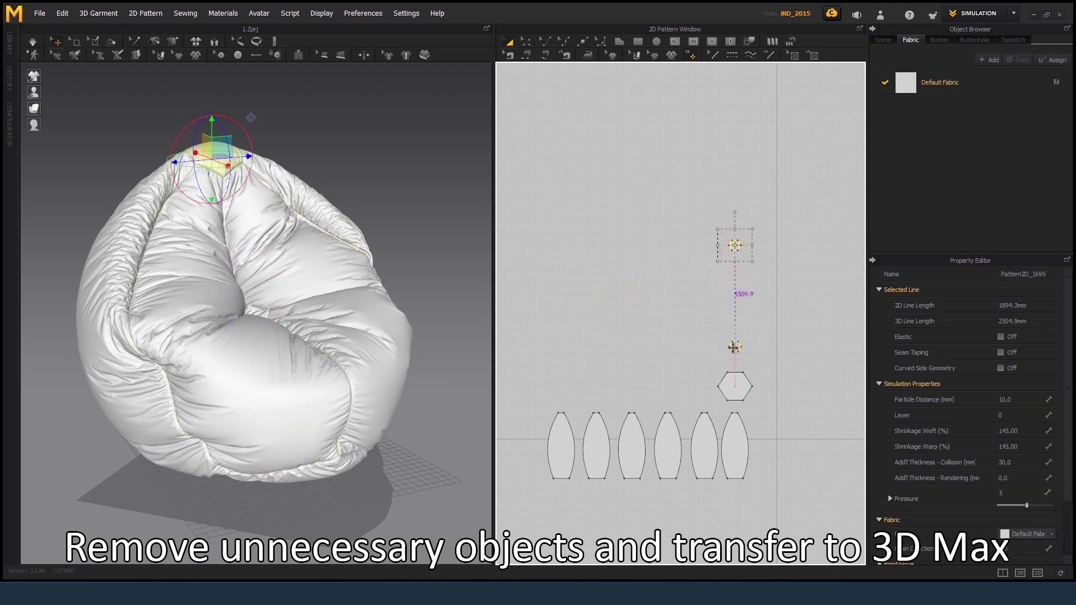
key("ctrl+a")
right_click_drag(396, 355, 365, 355)
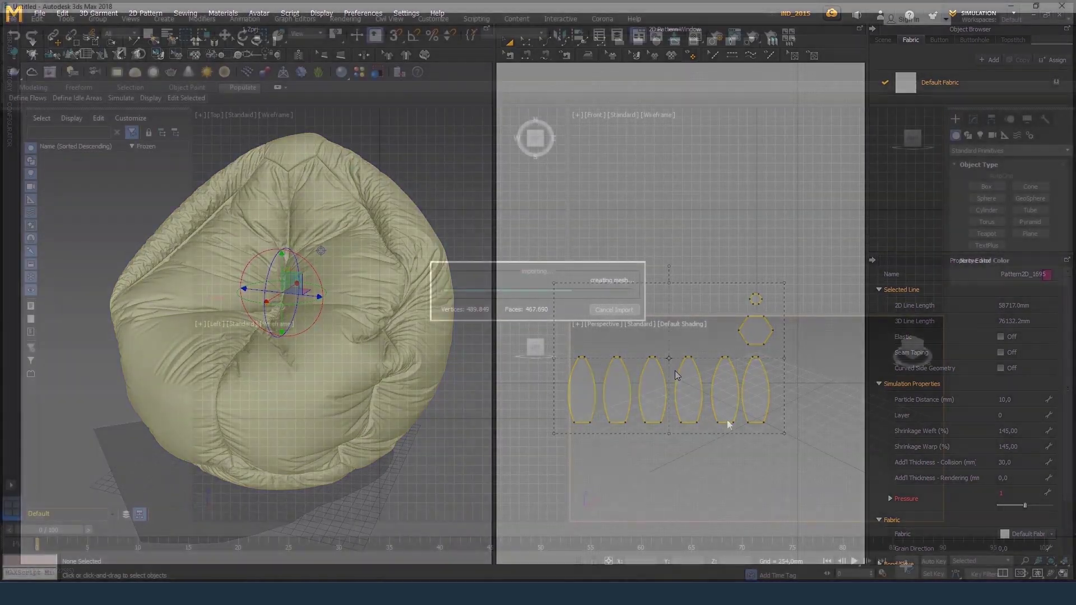
Maximize the perspective view, convert the bean bag to Editable Poly, and show edged faces
key("alt+w")
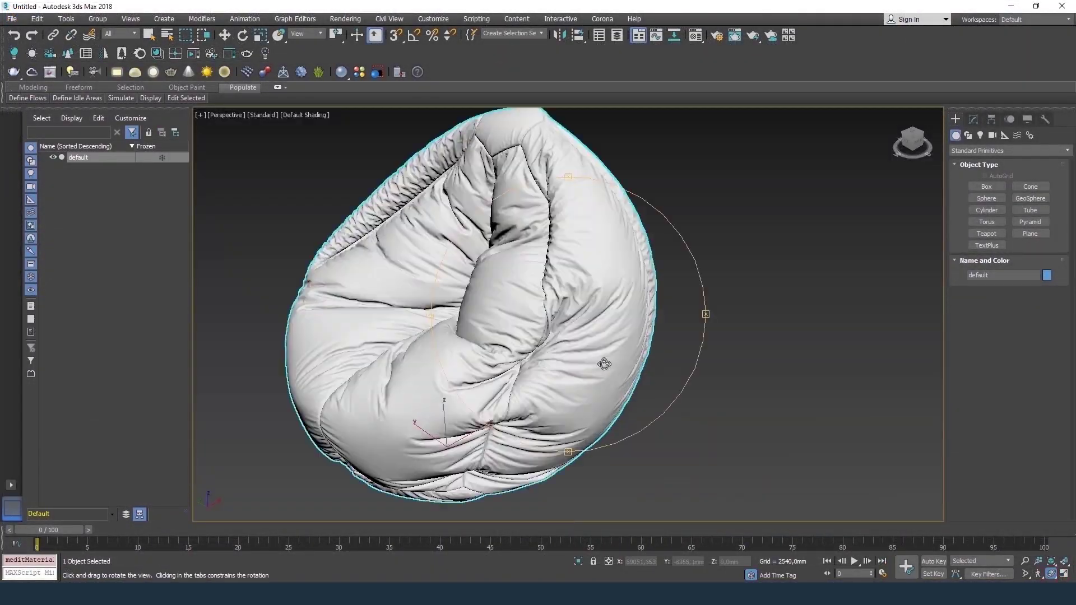
mouse_move(663, 252)
left_mouse_down()
mouse_move(663, 350)
mouse_move(662, 291)
left_mouse_up()
right_click(505, 303)
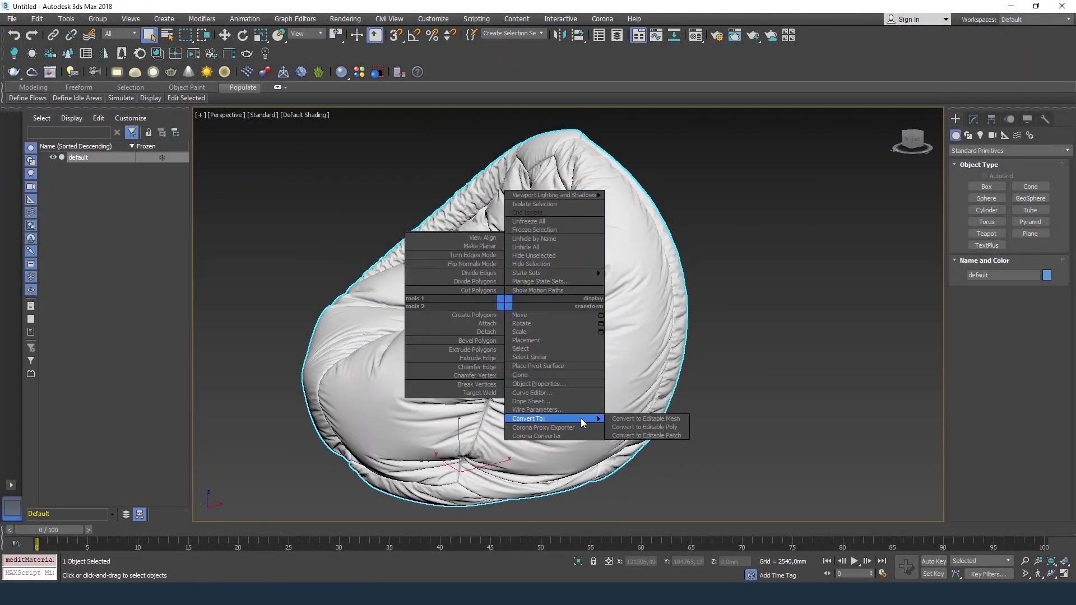
left_click(669, 426)
key("F4")
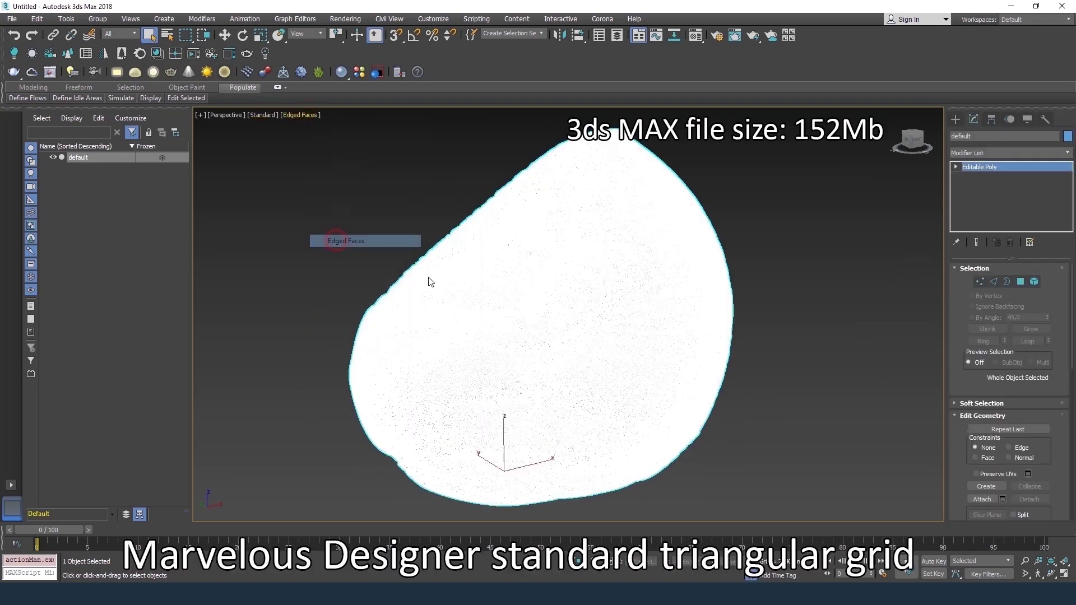
Orbit closer to inspect the triangle mesh, then turn off the wireframe overlay
scroll(608, 284, "up", 5)
scroll(510, 279, "down", 2)
scroll(615, 268, "down", 3)
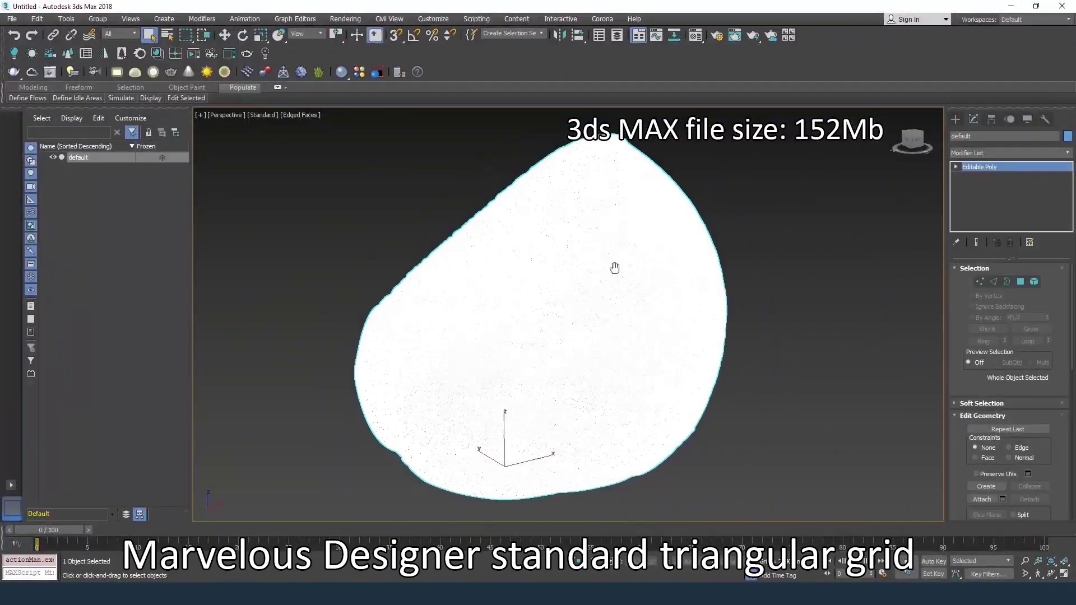
left_click(1050, 574)
mouse_move(577, 334)
left_mouse_down()
mouse_move(432, 320)
mouse_move(514, 323)
left_mouse_up()
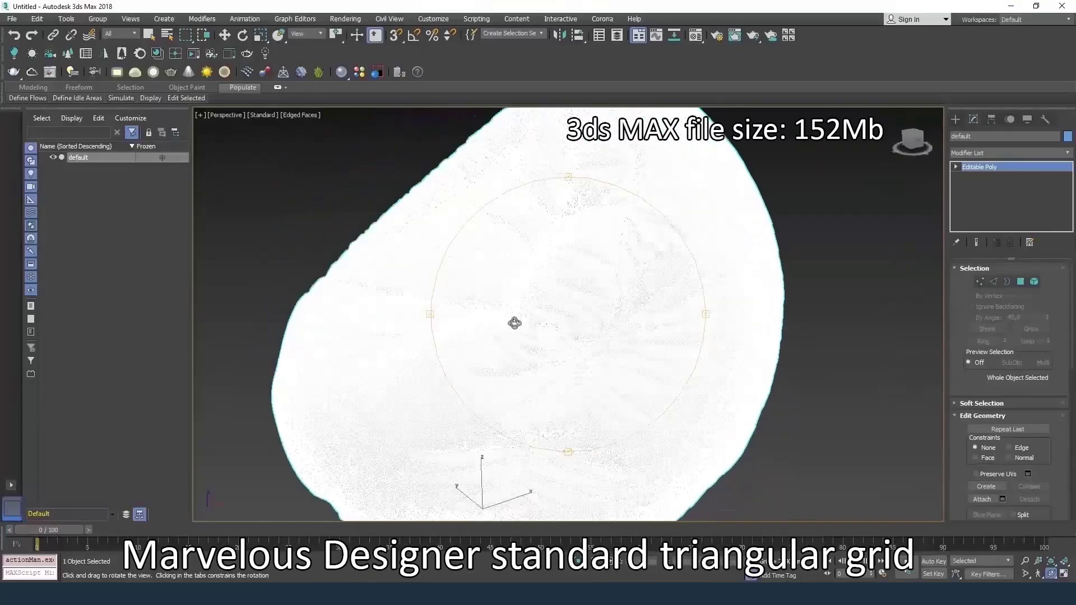
scroll(583, 322, "down", 3)
right_click(583, 323)
left_click(301, 114)
left_click(364, 241)
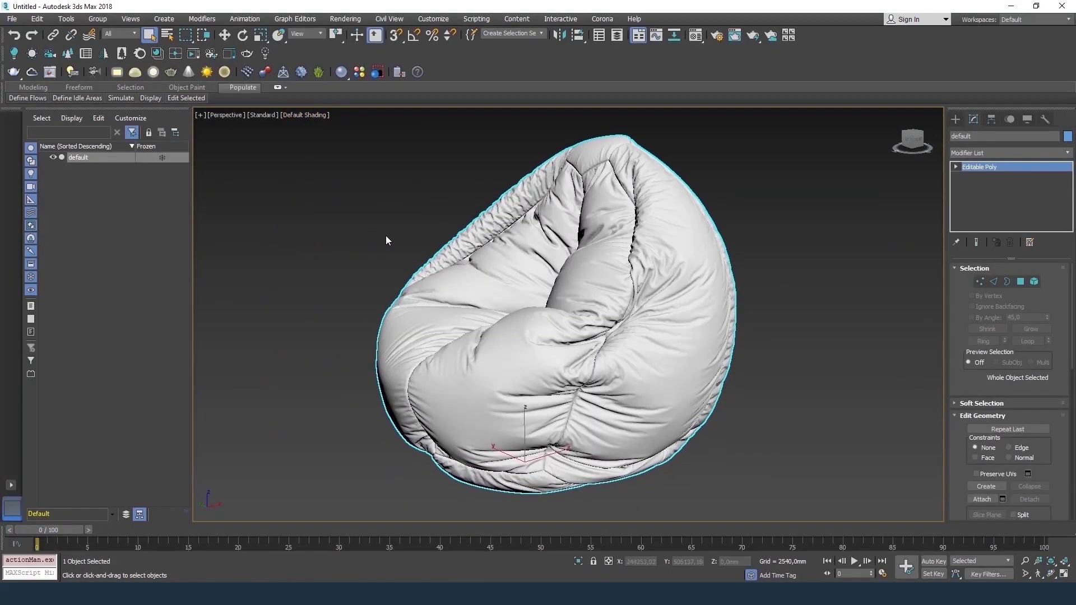
Enable viewport Statistics to show the 973,794 polys and 489,849 verts
left_click(201, 114)
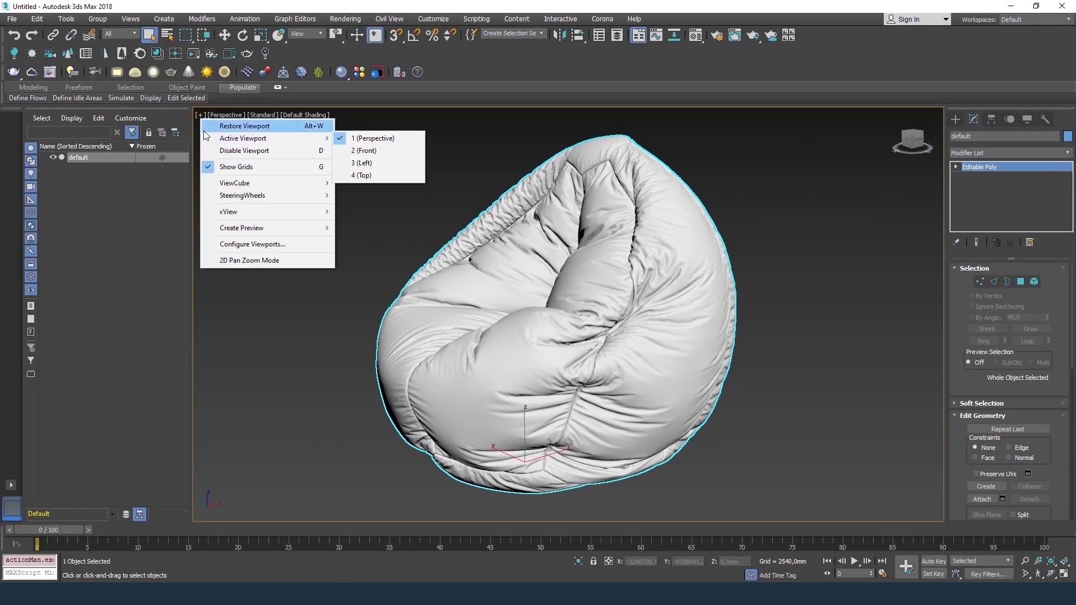
left_click(260, 242)
left_click(590, 162)
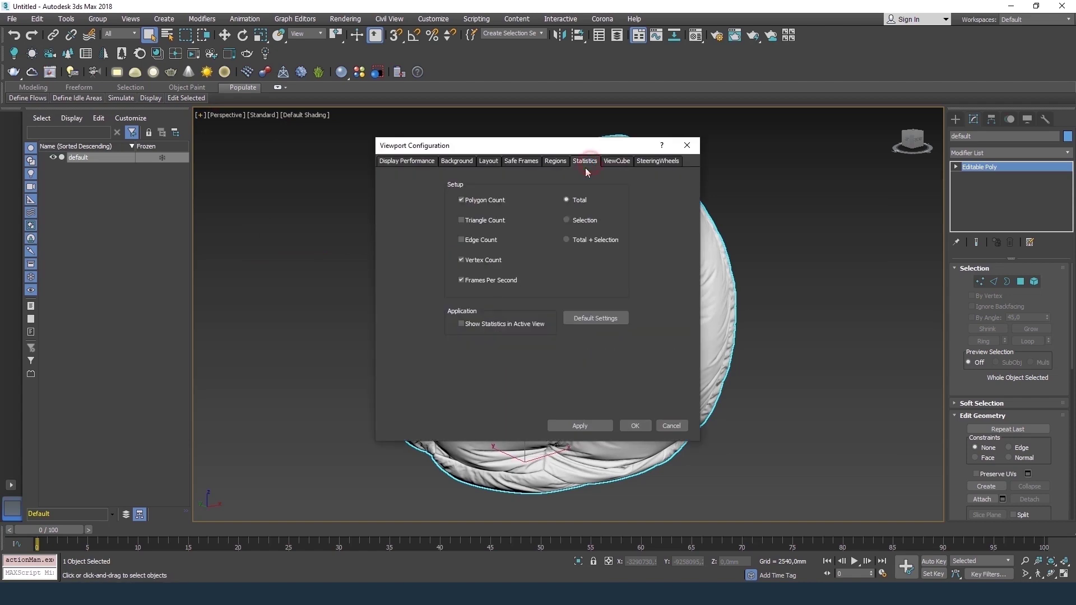
left_click(635, 426)
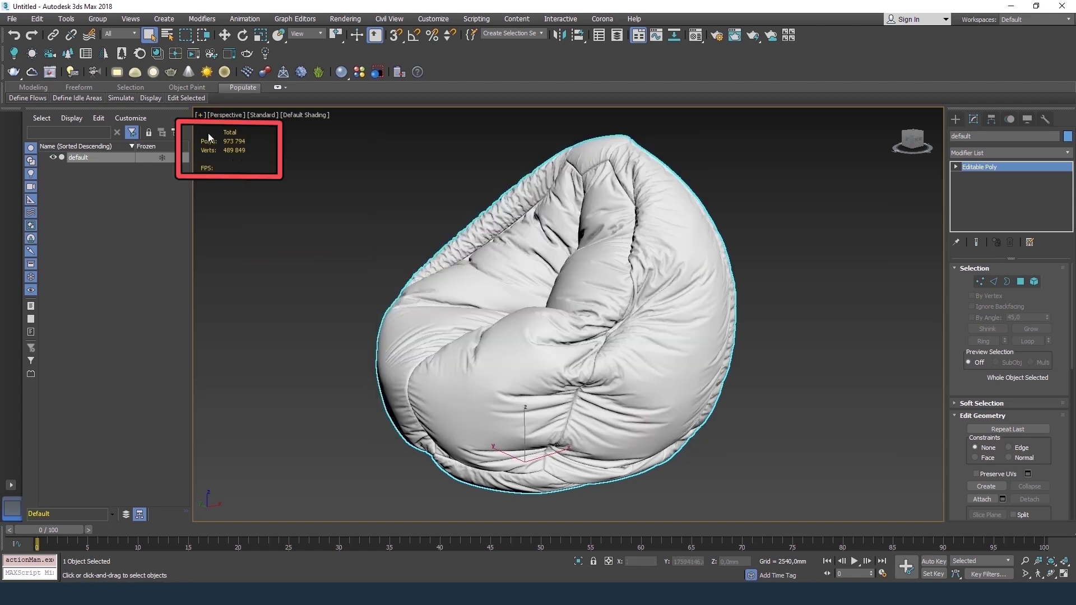
middle_click_drag(432, 232, 490, 262, "alt")
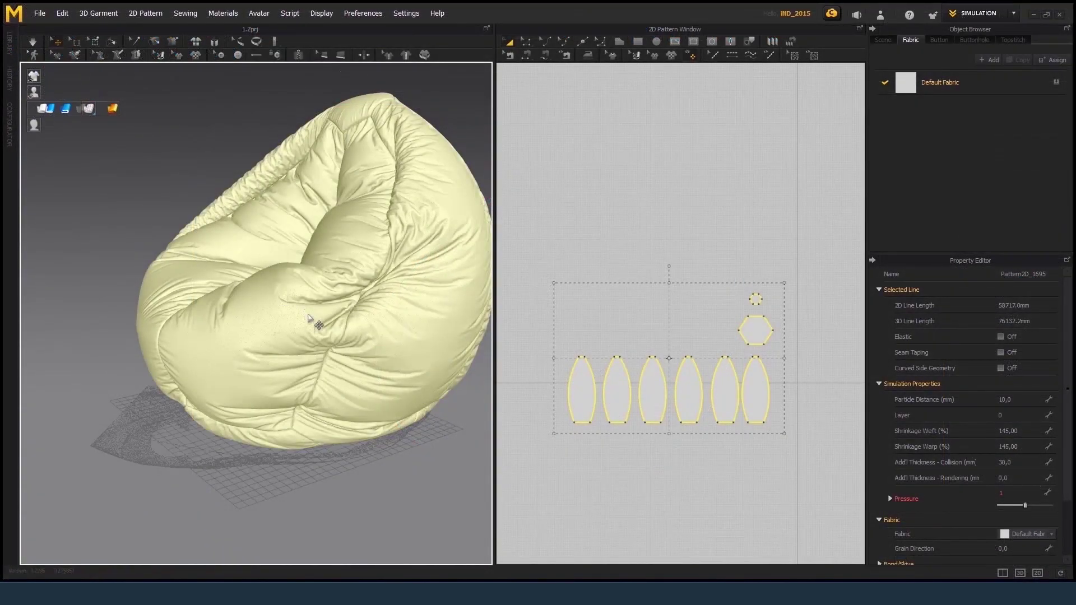
Return to solid shading and set the cloth Mesh Type to Quad
scroll(311, 319, "up", 5)
scroll(311, 319, "up", 3)
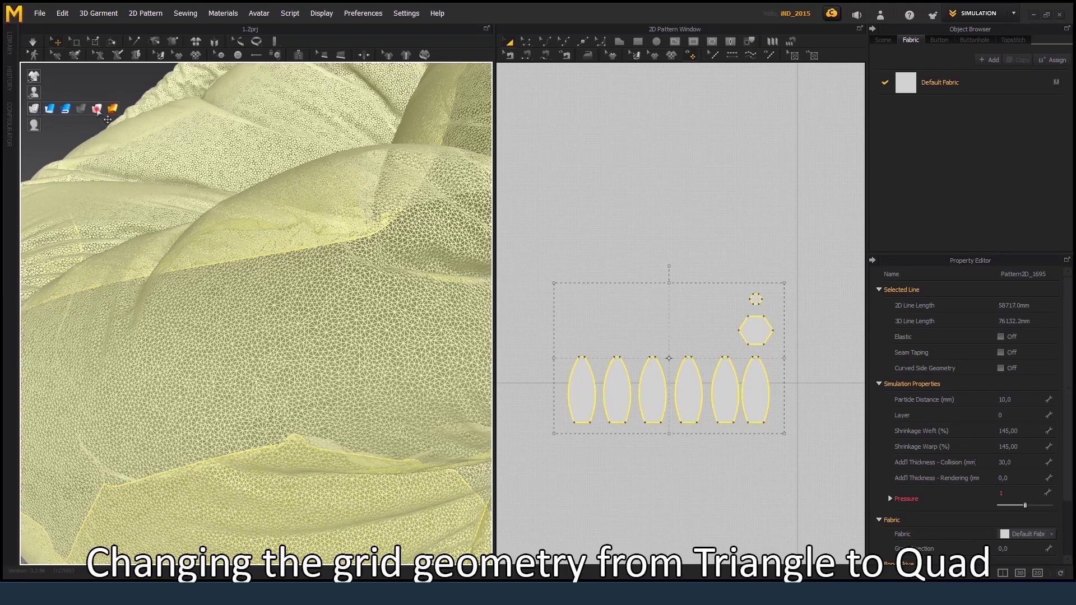
left_click(101, 108)
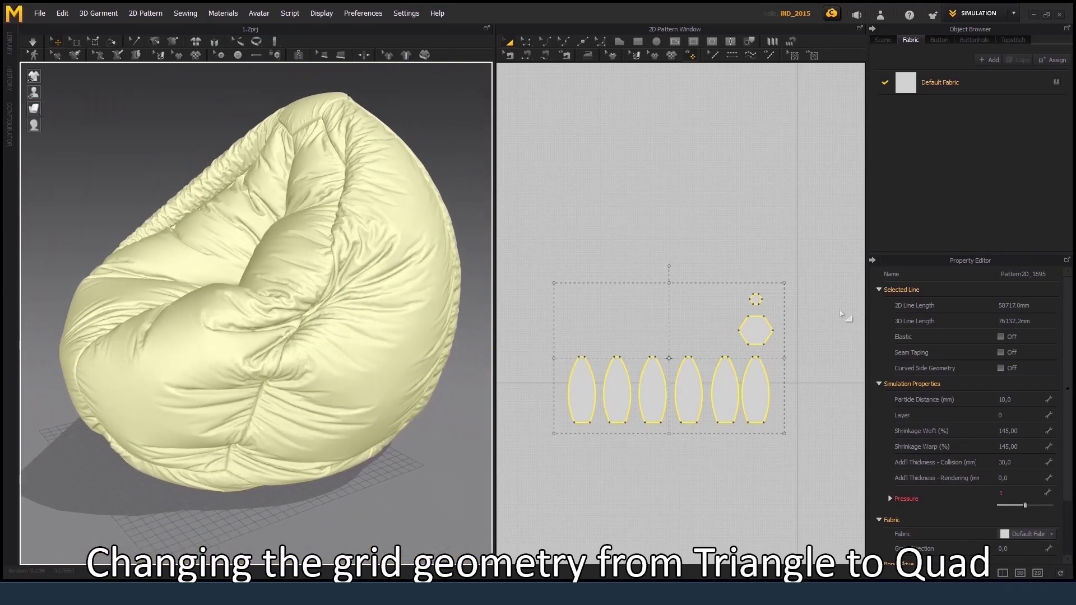
scroll(914, 558, "down", 3)
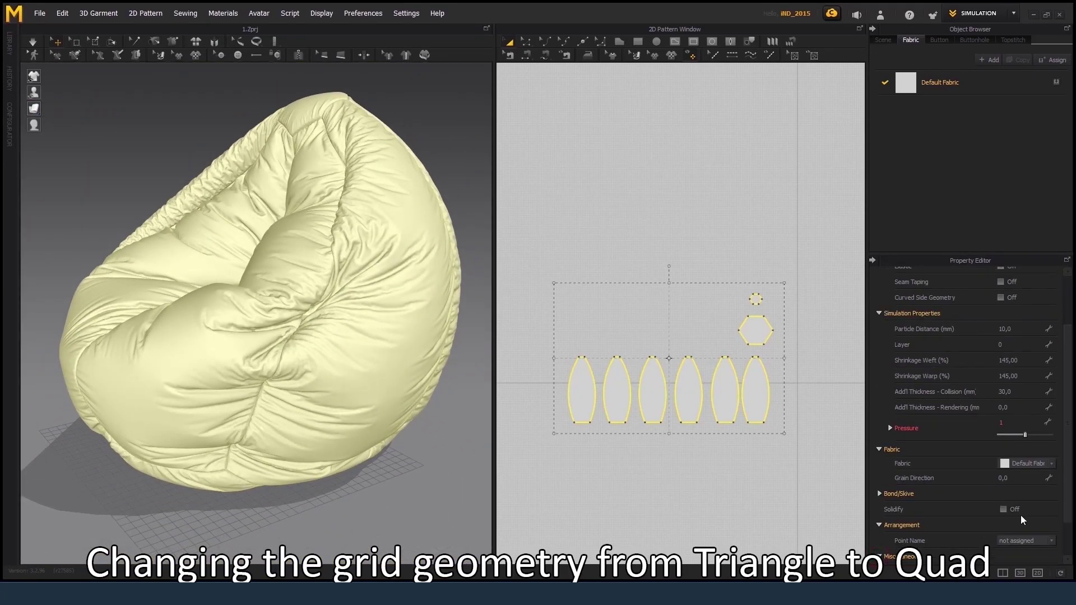
left_click_drag(1069, 472, 1053, 529)
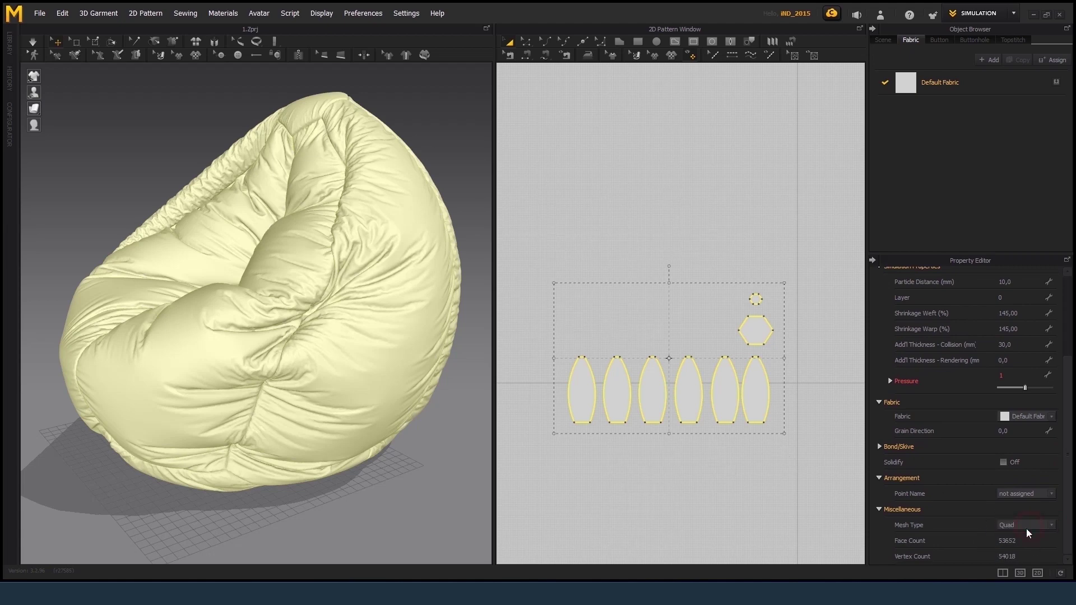
Check the quad wireframe from above, then export the bean bag as an OBJ
left_click(96, 108)
scroll(303, 342, "up", 5)
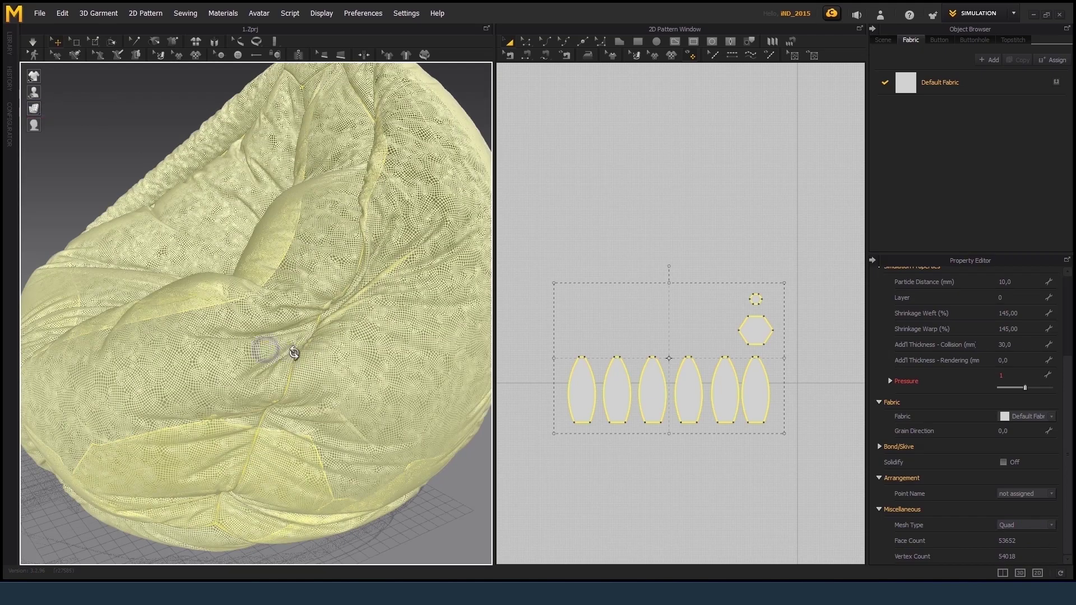
mouse_move(295, 353)
right_mouse_down()
mouse_move(348, 348)
mouse_move(351, 305)
mouse_move(250, 341)
mouse_move(253, 278)
mouse_move(260, 297)
right_mouse_up()
left_click(56, 108)
scroll(252, 292, "down", 3)
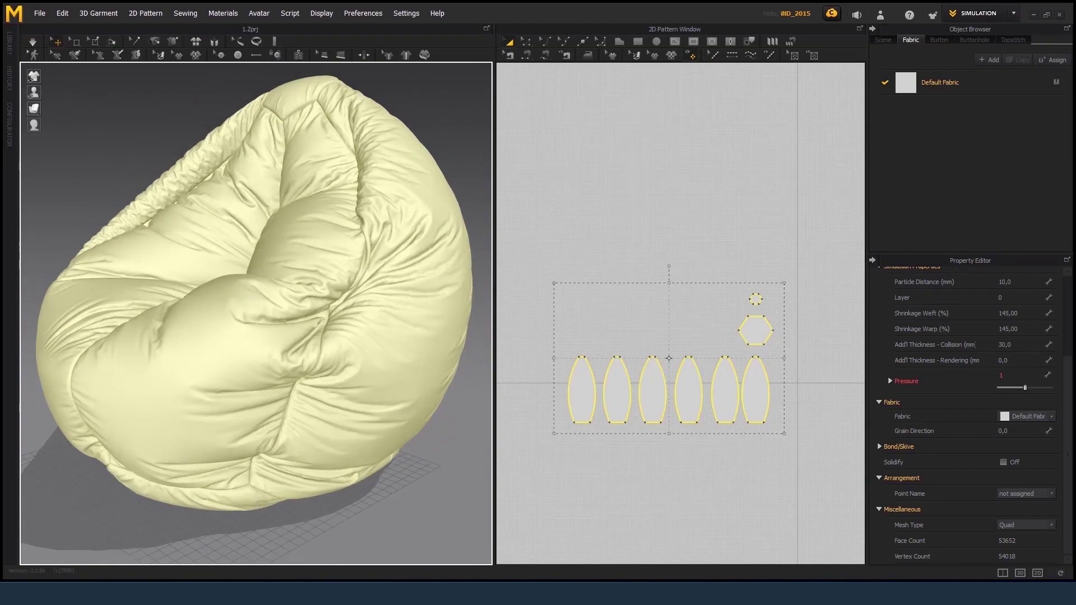
left_click(49, 12)
mouse_move(102, 168)
left_click(149, 169)
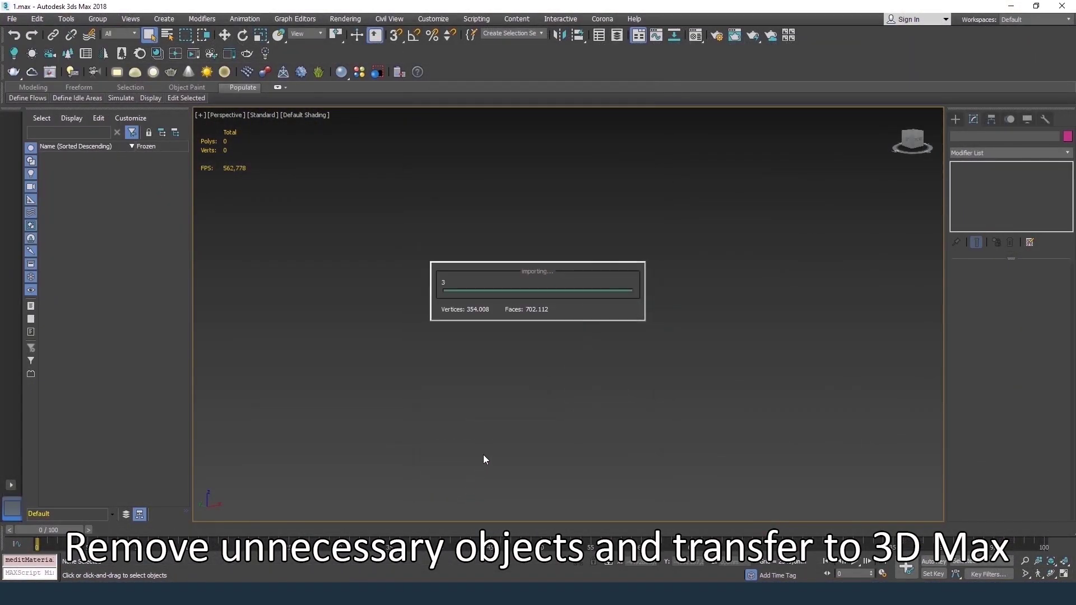
Convert the imported quad bean bag to Editable Poly and display edged faces
right_click(553, 370)
left_click(685, 492)
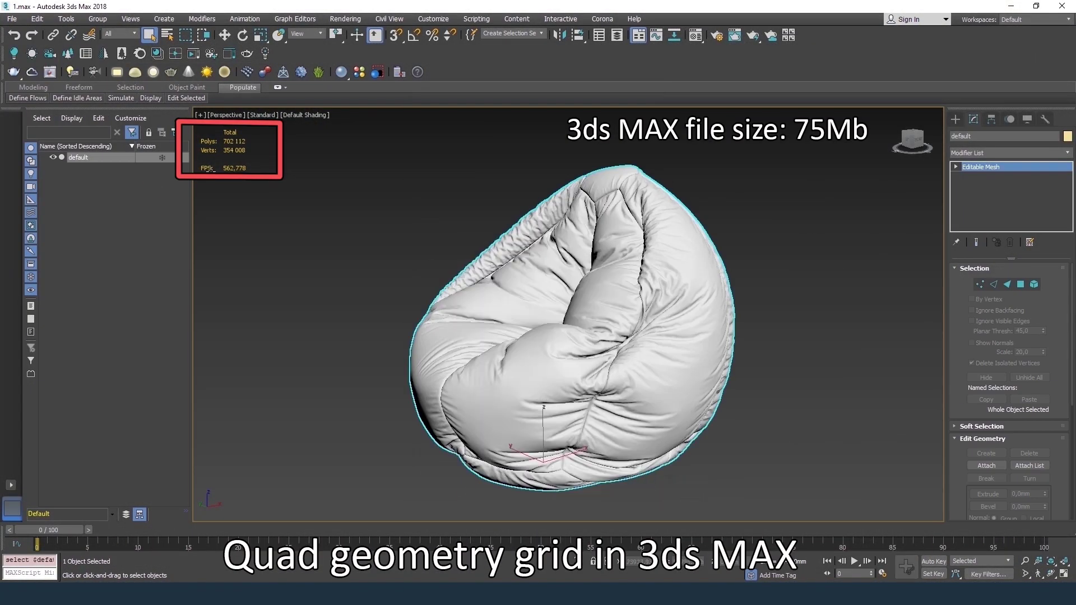
left_click(317, 118)
left_click(360, 279)
scroll(560, 336, "up", 5)
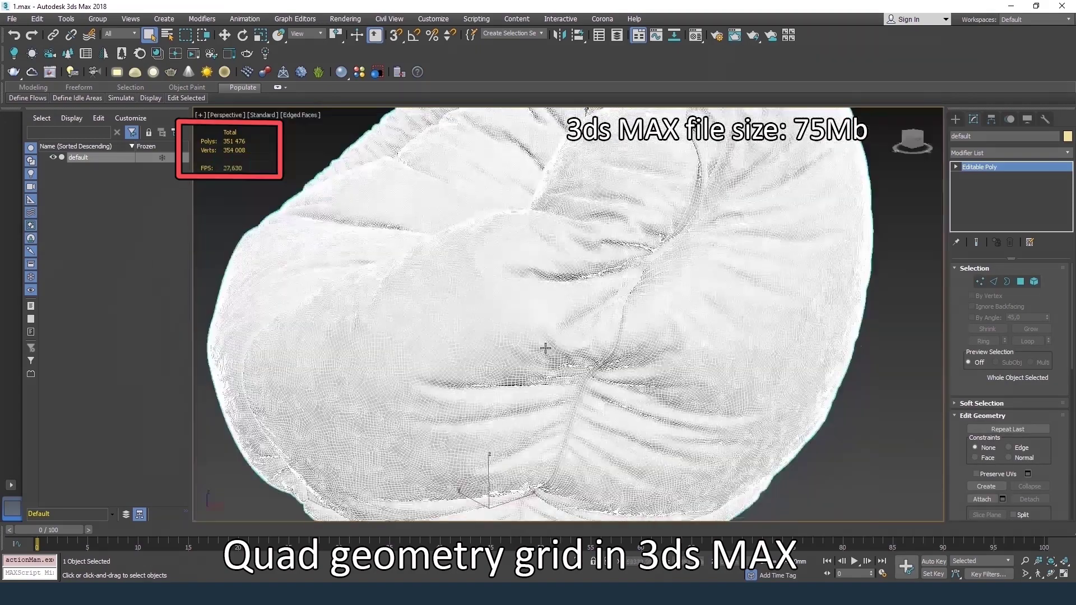
Orbit around the 351,476-poly mesh, then view the flat pattern pieces
left_click(1051, 577)
scroll(665, 353, "down", 5)
mouse_move(665, 353)
left_mouse_down()
mouse_move(498, 396)
mouse_move(576, 329)
mouse_move(579, 309)
mouse_move(586, 338)
left_mouse_up()
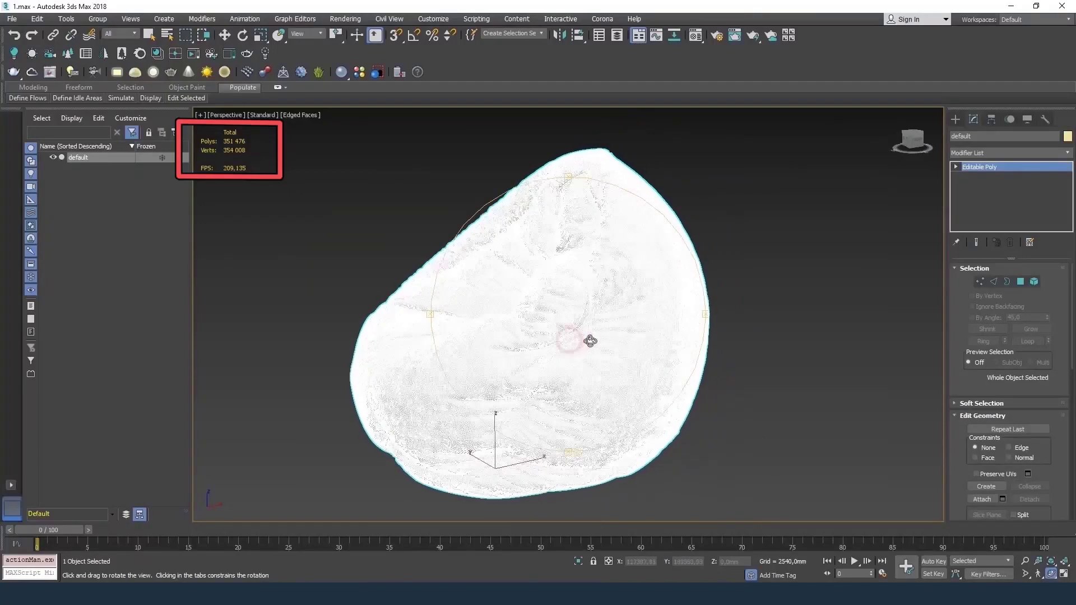
key("Escape")
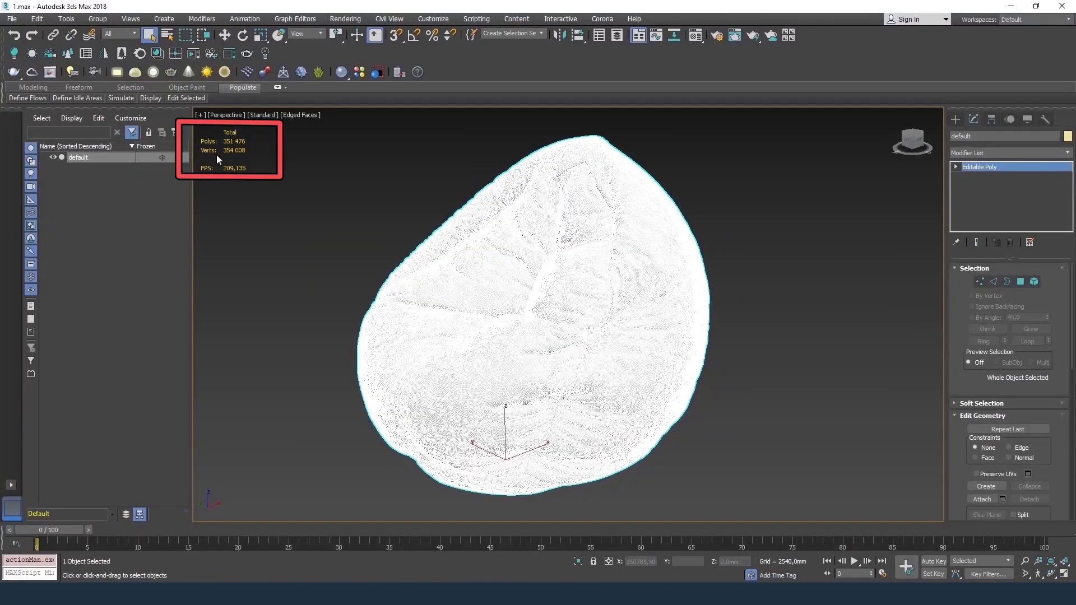
right_click(613, 233)
middle_click_drag(755, 341, 760, 316)
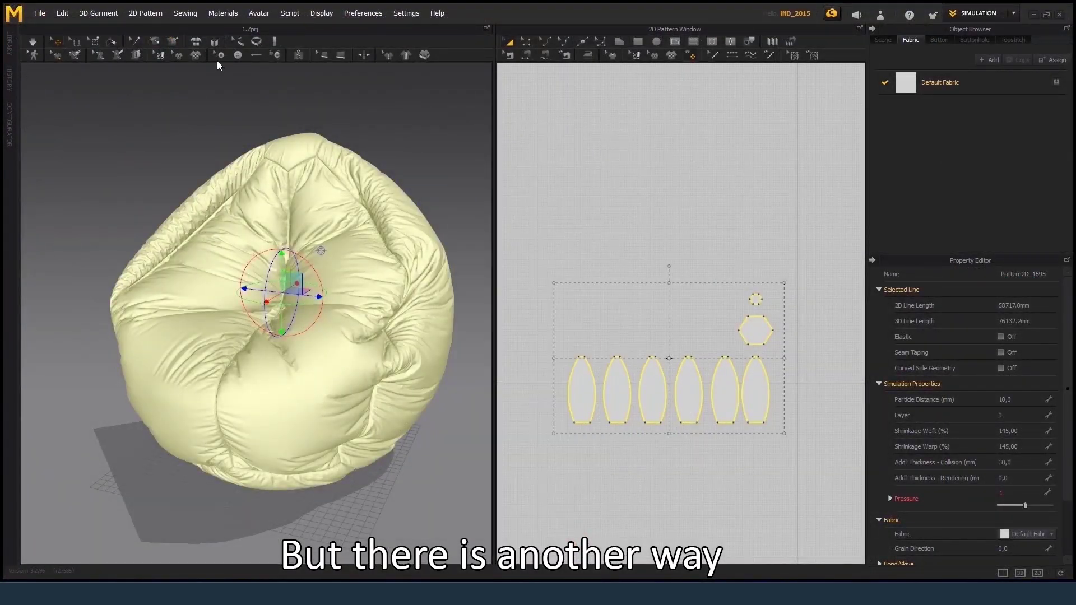
right_click_drag(262, 176, 284, 326)
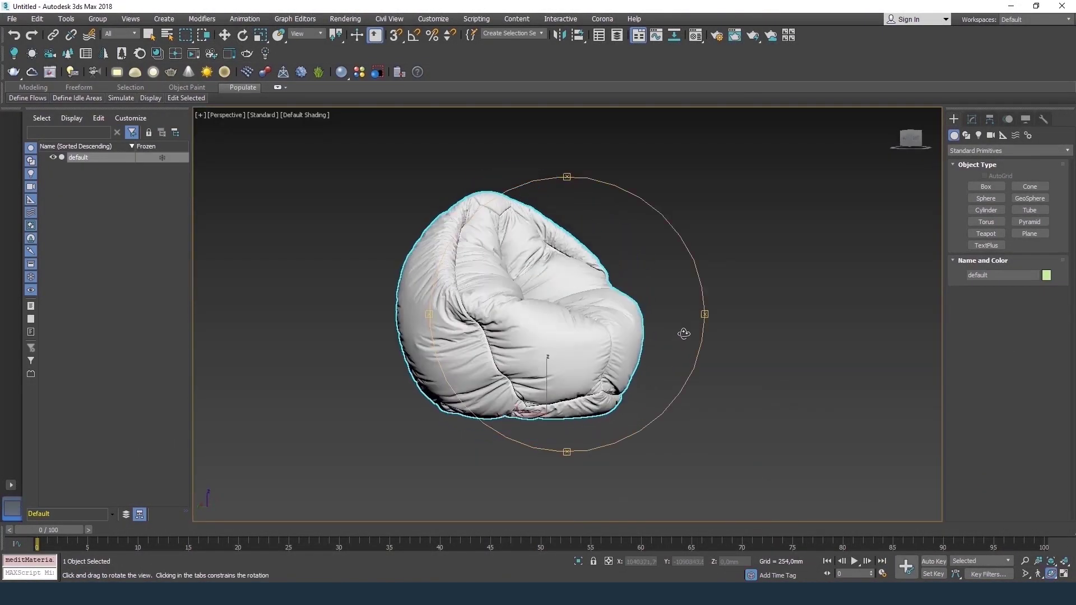
Cut the grid plane along the pattern's slanted edge, panning and zooming the Front view
left_click_drag(683, 334, 616, 269)
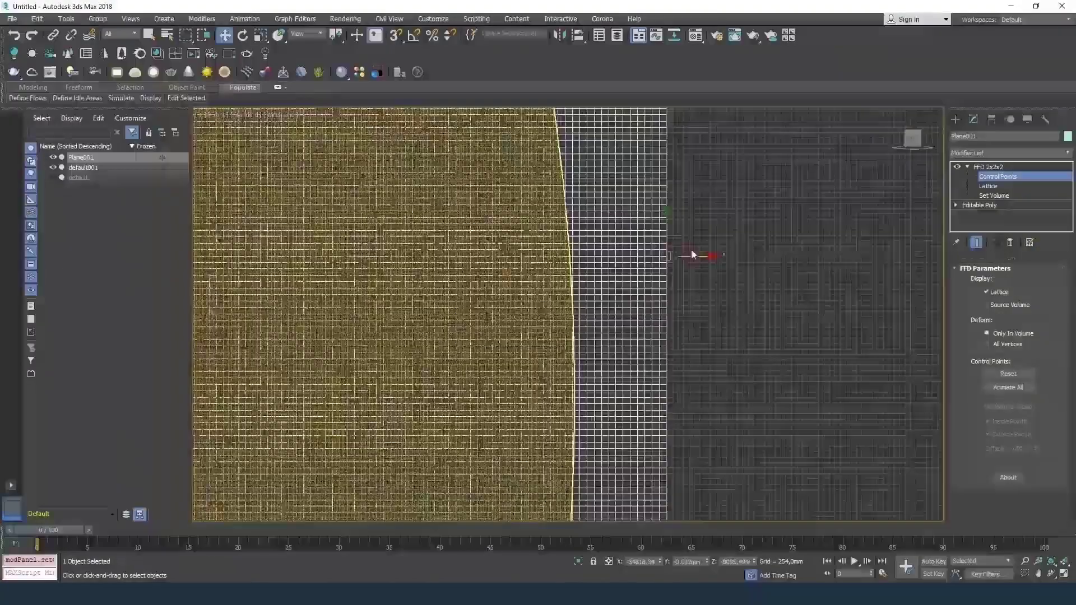
right_click(574, 225)
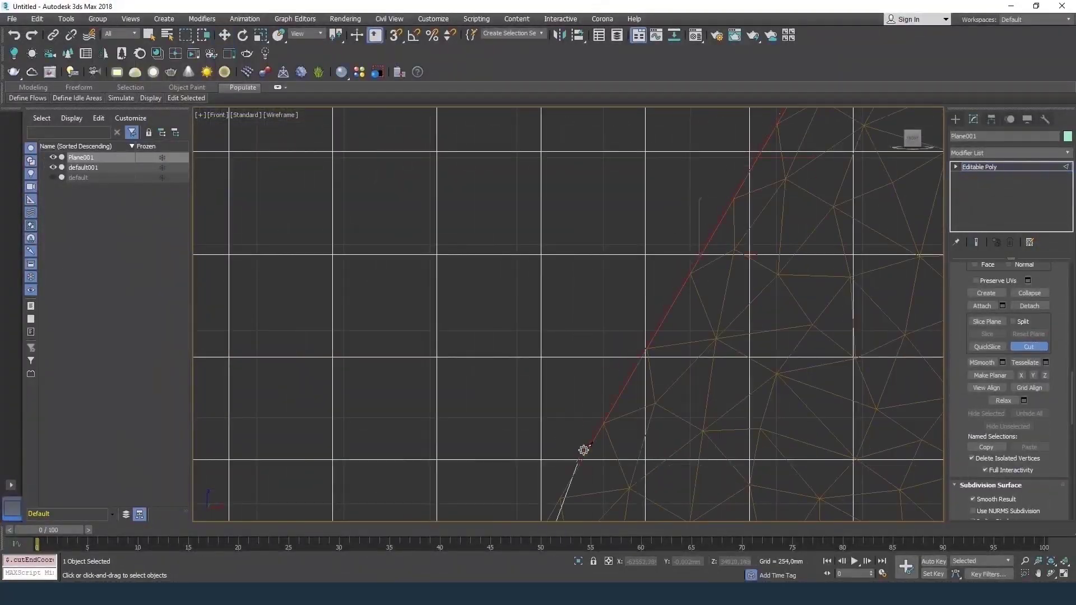
scroll(583, 449, "down", 3)
middle_click_drag(583, 449, 625, 373)
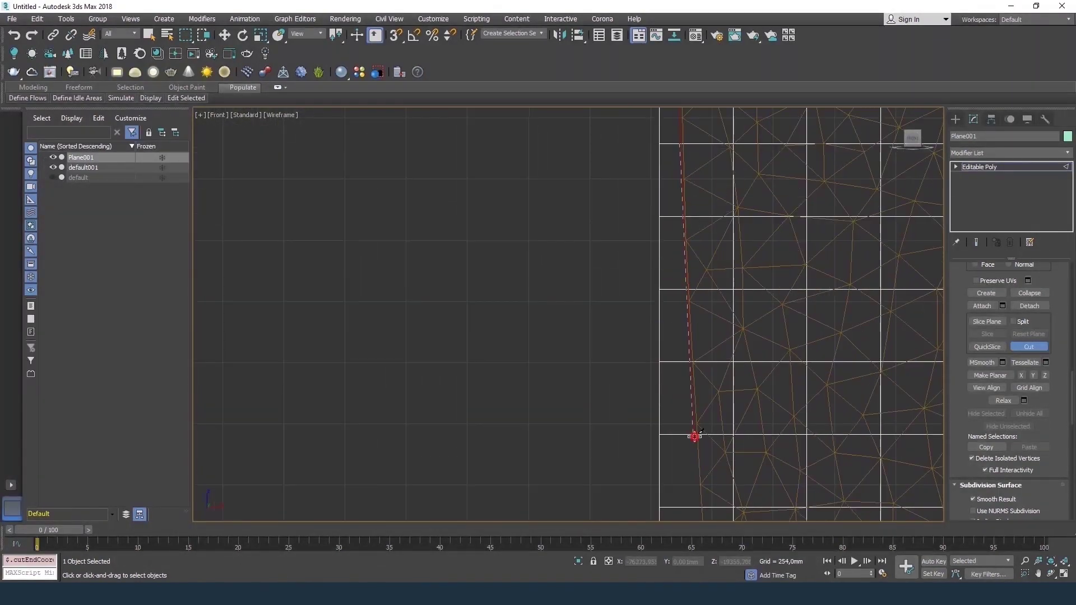
scroll(684, 443, "up", 2)
scroll(661, 451, "up", 1)
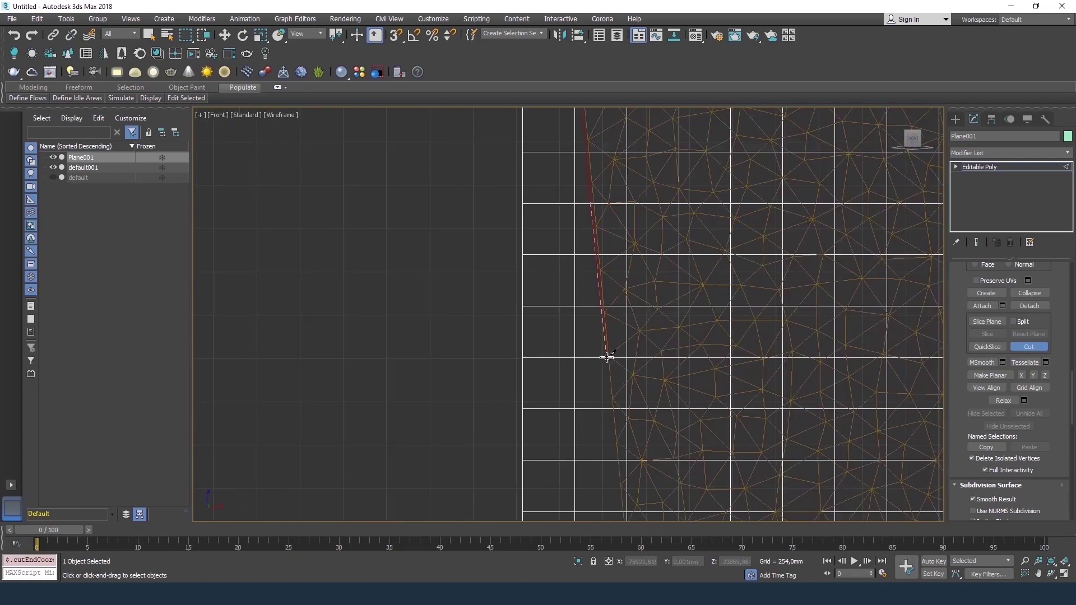
scroll(606, 358, "up", 3)
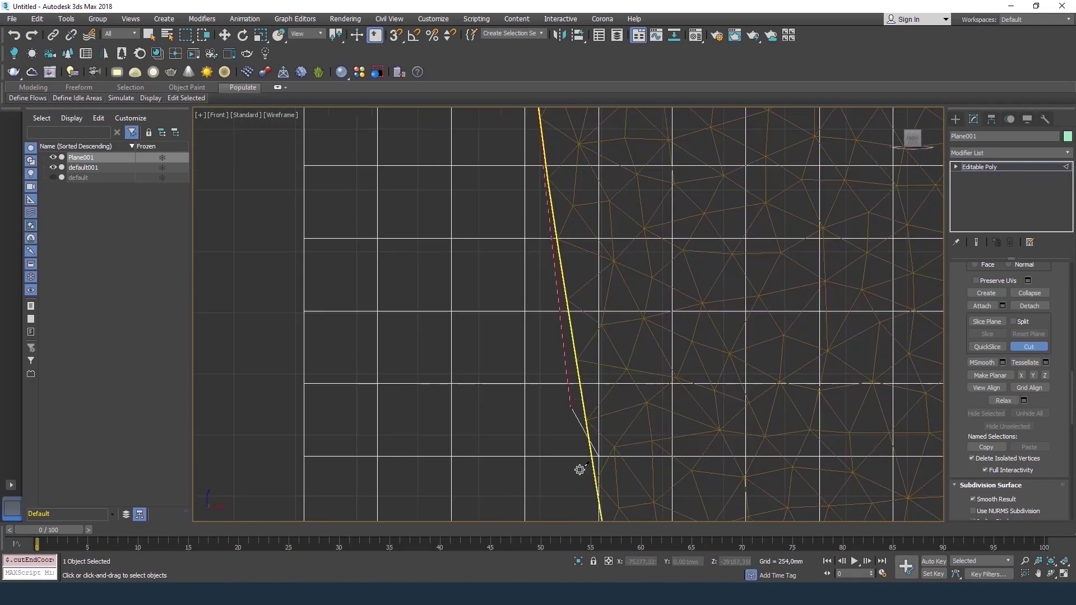
scroll(545, 314, "down", 3)
scroll(533, 384, "up", 3)
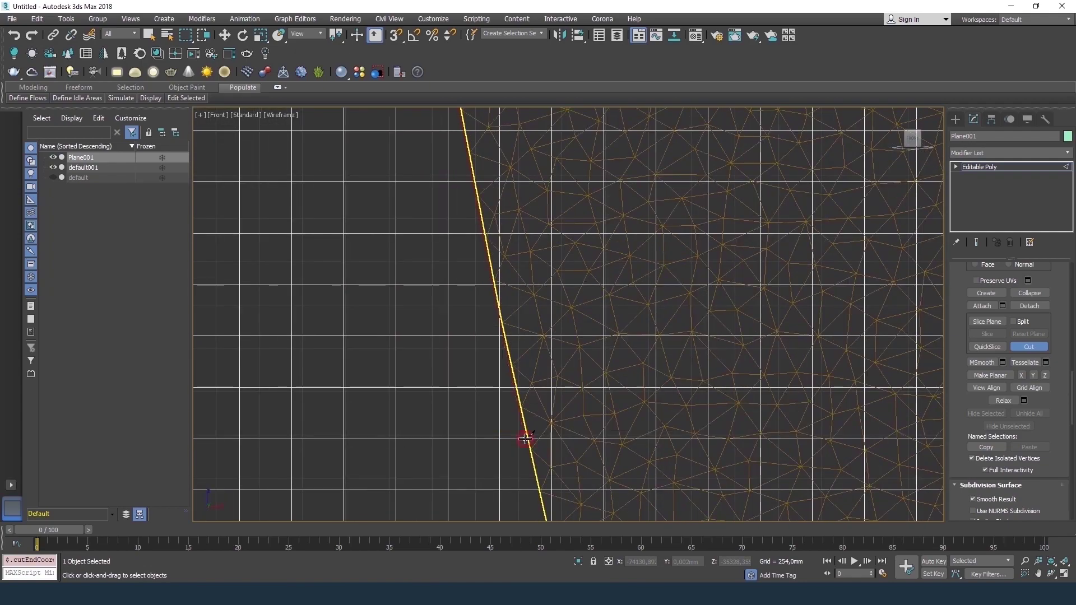
scroll(512, 383, "down", 6)
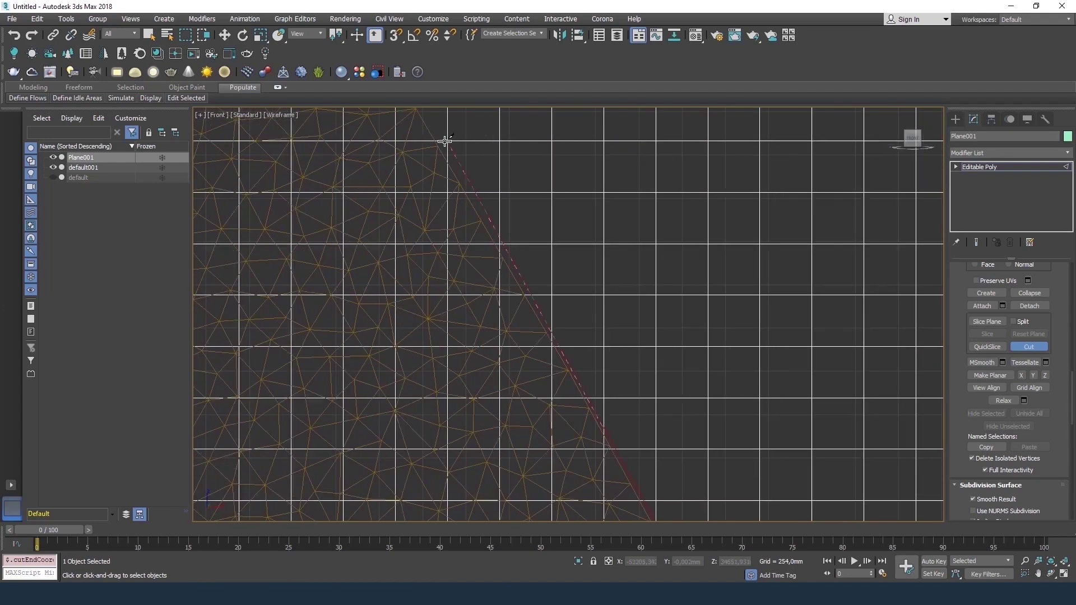
Finish the cut and start selecting the grid polygons beyond the pattern's cut edge
left_click(469, 152)
key("w")
left_click(511, 182)
scroll(568, 319, "down", 2)
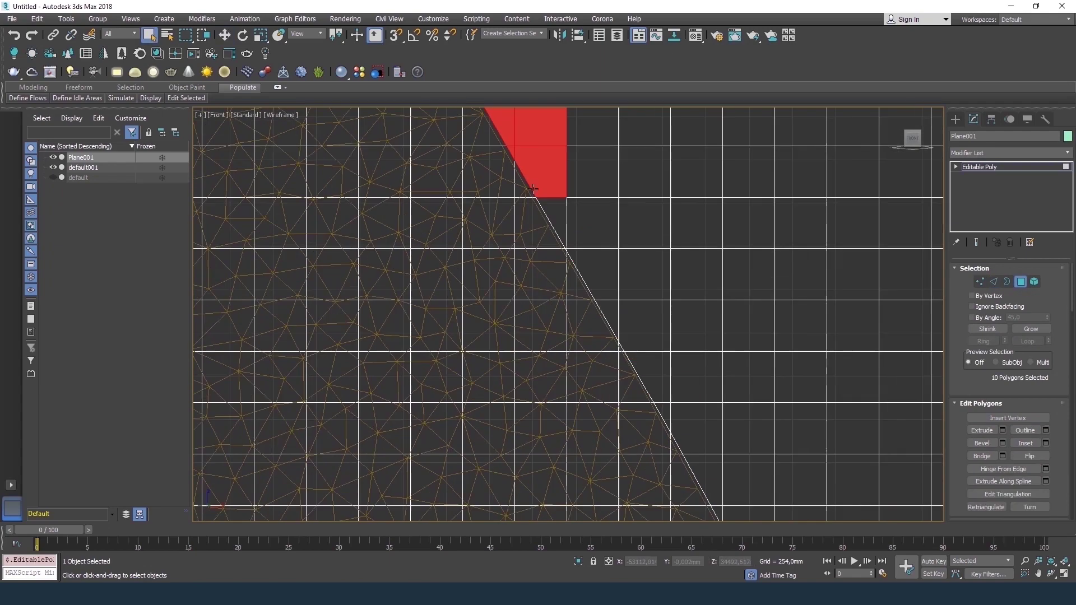
scroll(598, 280, "up", 5)
scroll(597, 280, "down", 4)
scroll(647, 367, "up", 2)
left_click(647, 367, "ctrl")
scroll(647, 367, "down", 2)
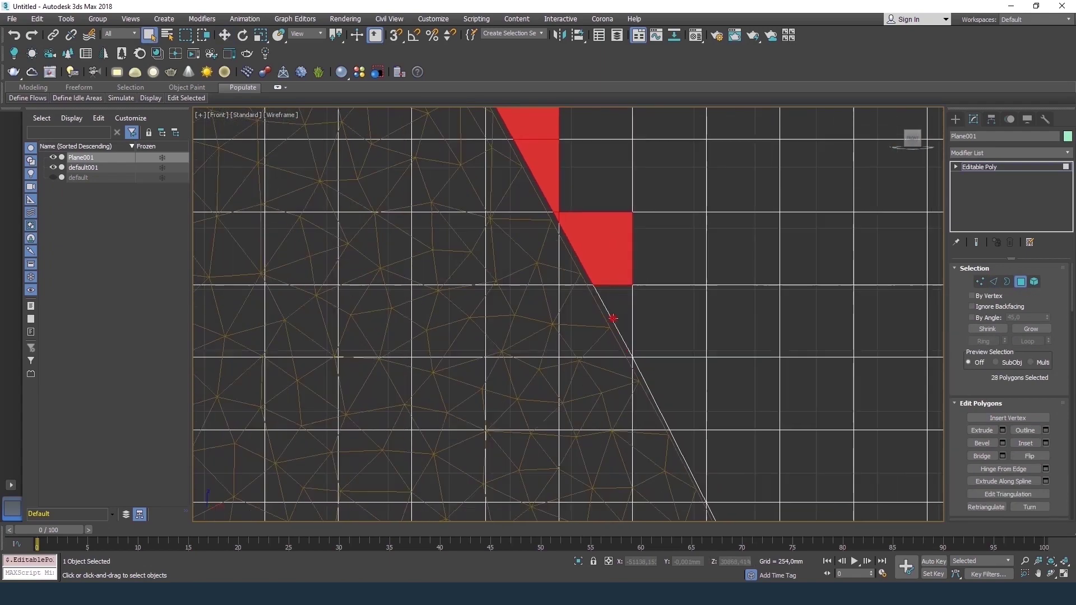
scroll(614, 259, "up", 2)
left_click(644, 286, "ctrl")
middle_click_drag(644, 286, 584, 217)
scroll(585, 217, "down", 2)
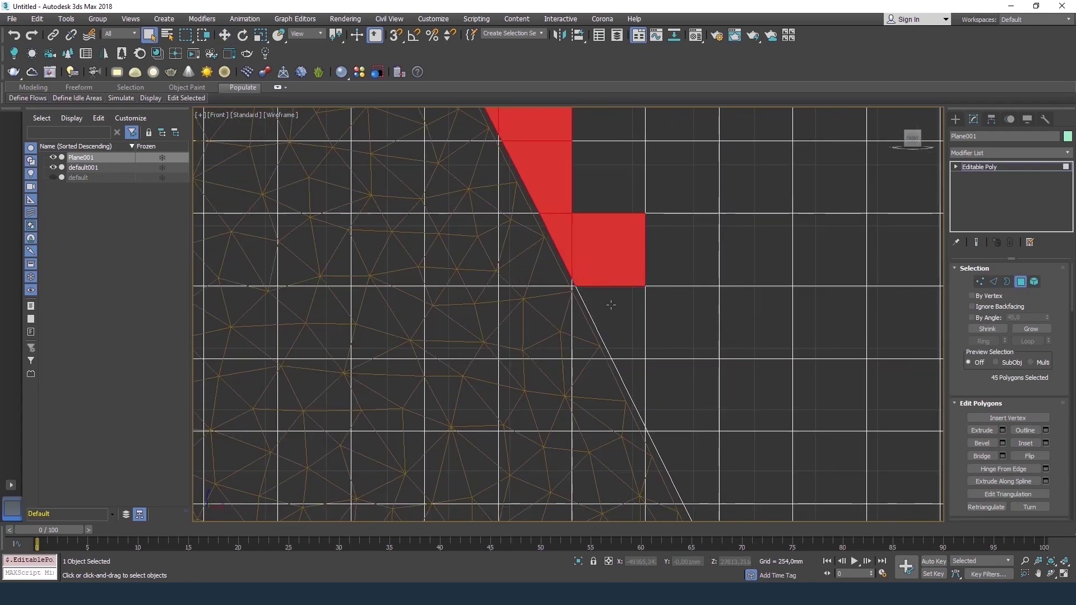
scroll(613, 356, "up", 2)
left_click(613, 356, "ctrl")
scroll(616, 321, "down", 2)
scroll(616, 321, "up", 1)
scroll(616, 321, "up", 1)
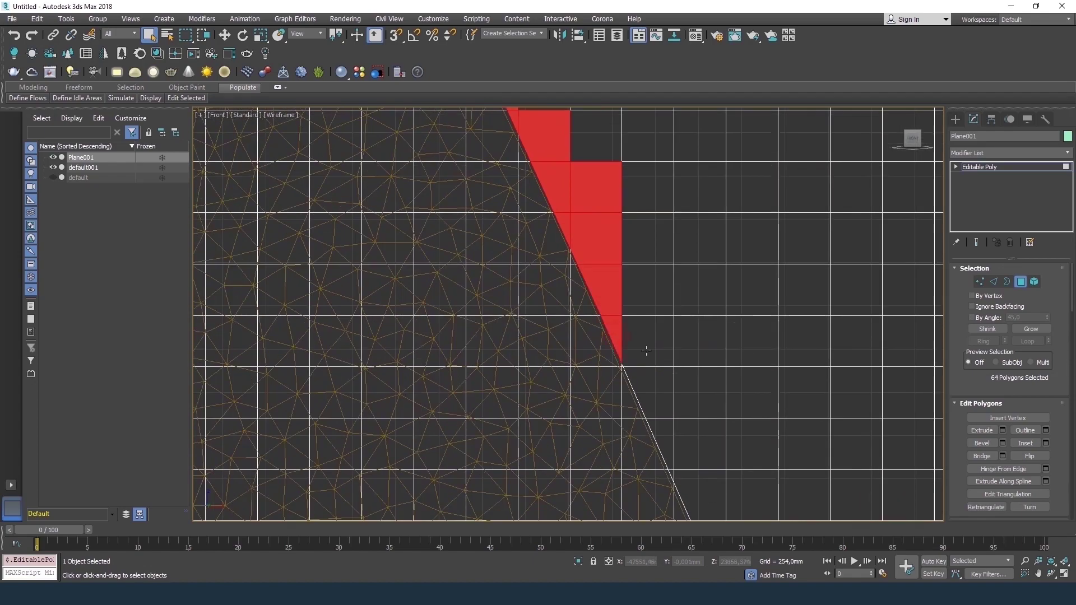
Add the remaining boundary polygons and detach them from Plane001 as new planes
left_click(616, 321, "ctrl")
scroll(616, 321, "down", 1)
middle_click_drag(631, 203, 590, 126)
scroll(590, 127, "up", 1)
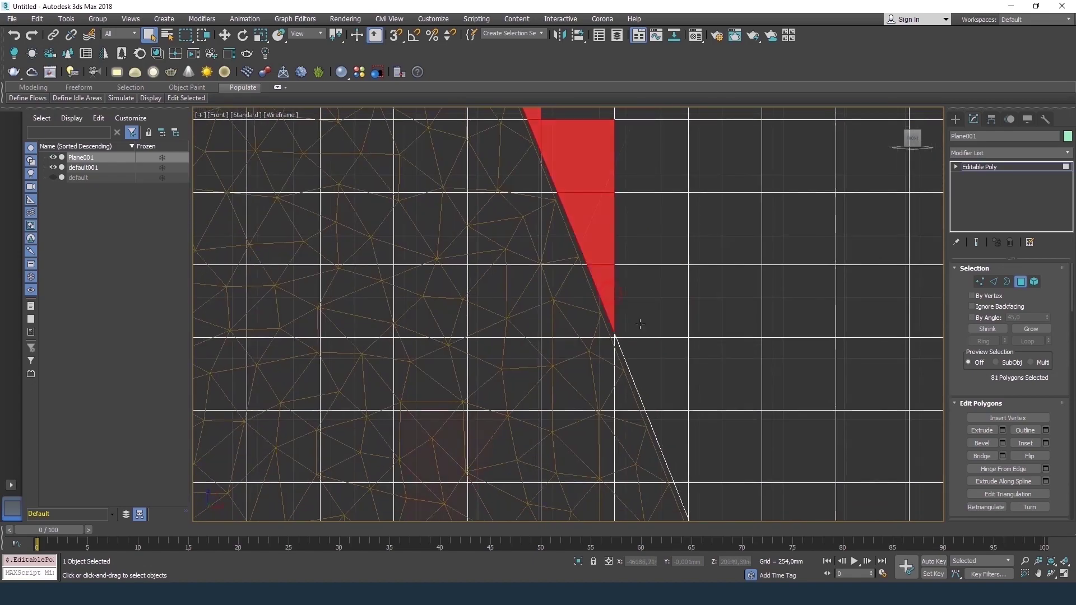
scroll(591, 126, "down", 2)
left_click(557, 338, "ctrl")
middle_click_drag(557, 339, 557, 338)
scroll(497, 416, "down", 1)
left_click(498, 353, "ctrl")
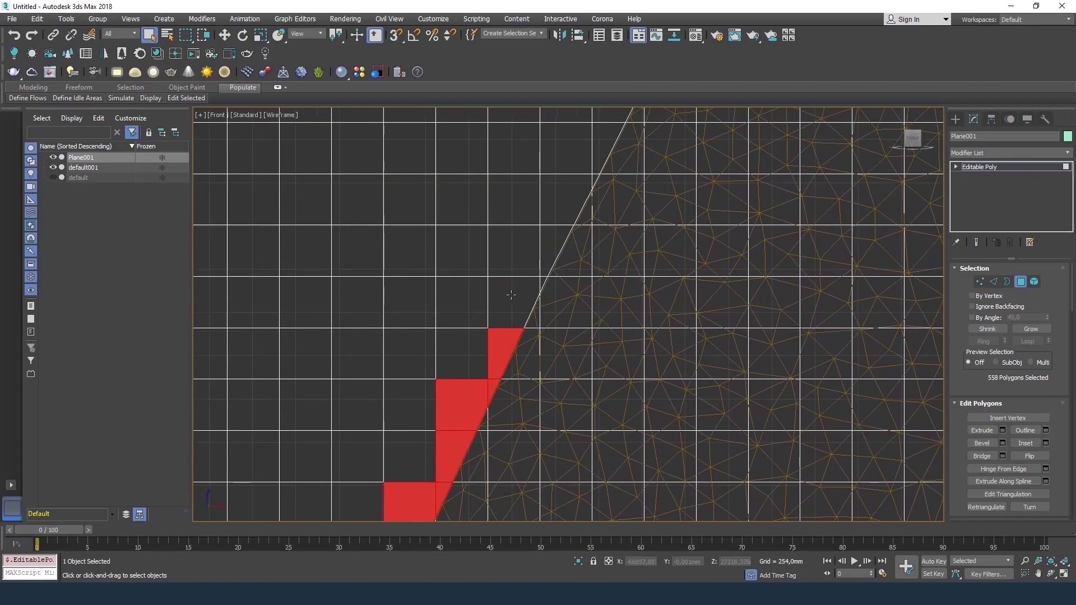
left_click(581, 202, "ctrl")
scroll(581, 202, "up", 2)
scroll(532, 275, "down", 1)
scroll(533, 275, "down", 1)
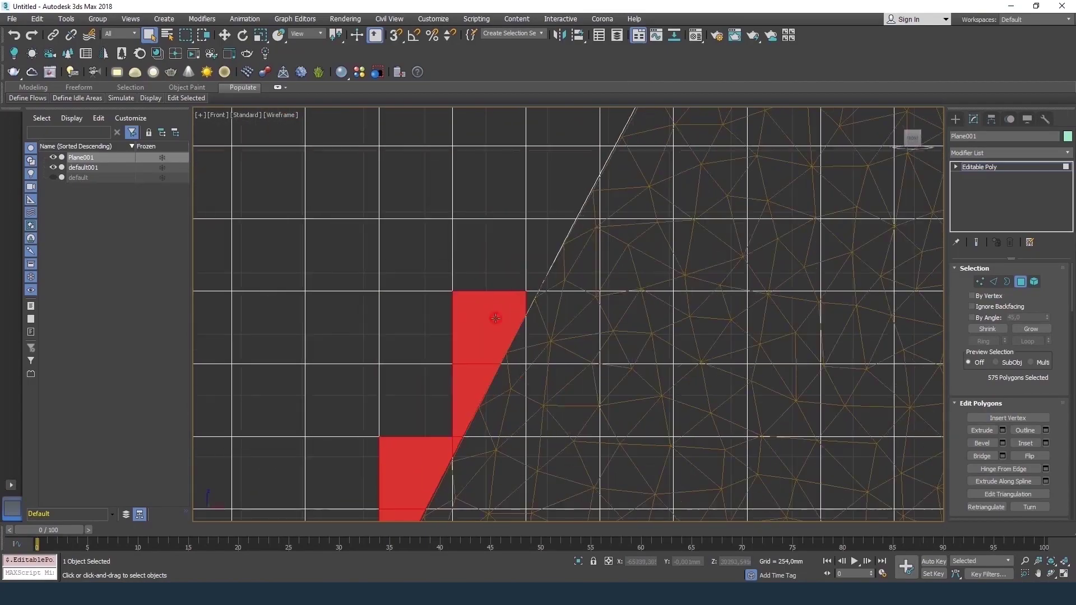
scroll(492, 312, "down", 1)
scroll(425, 444, "up", 1)
scroll(479, 337, "up", 1)
left_click(479, 336, "ctrl")
scroll(479, 336, "down", 1)
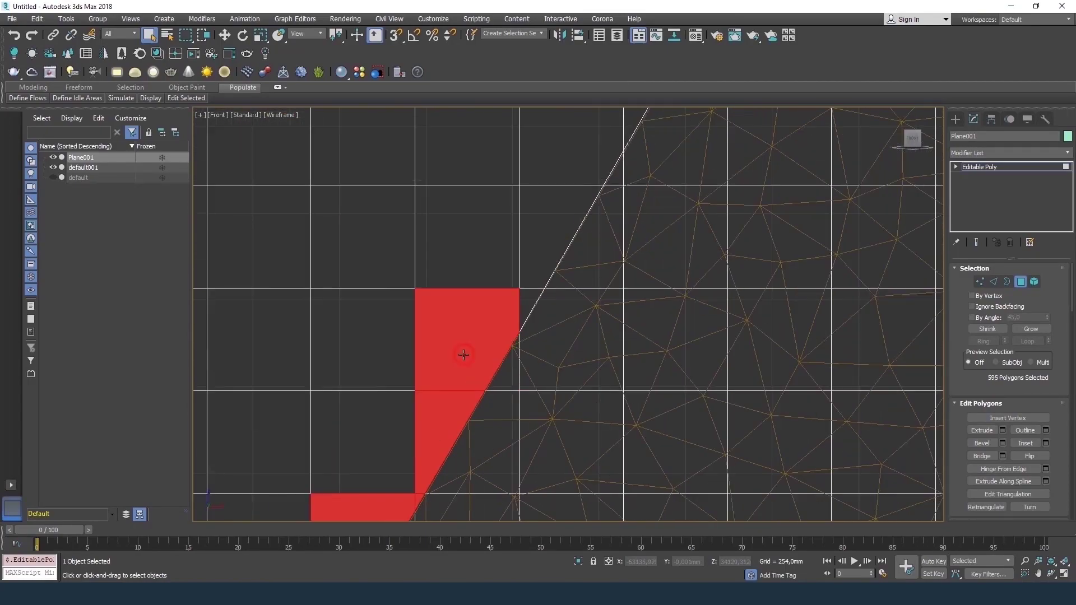
scroll(479, 337, "down", 1)
scroll(487, 330, "down", 1)
scroll(509, 309, "down", 2)
key("5")
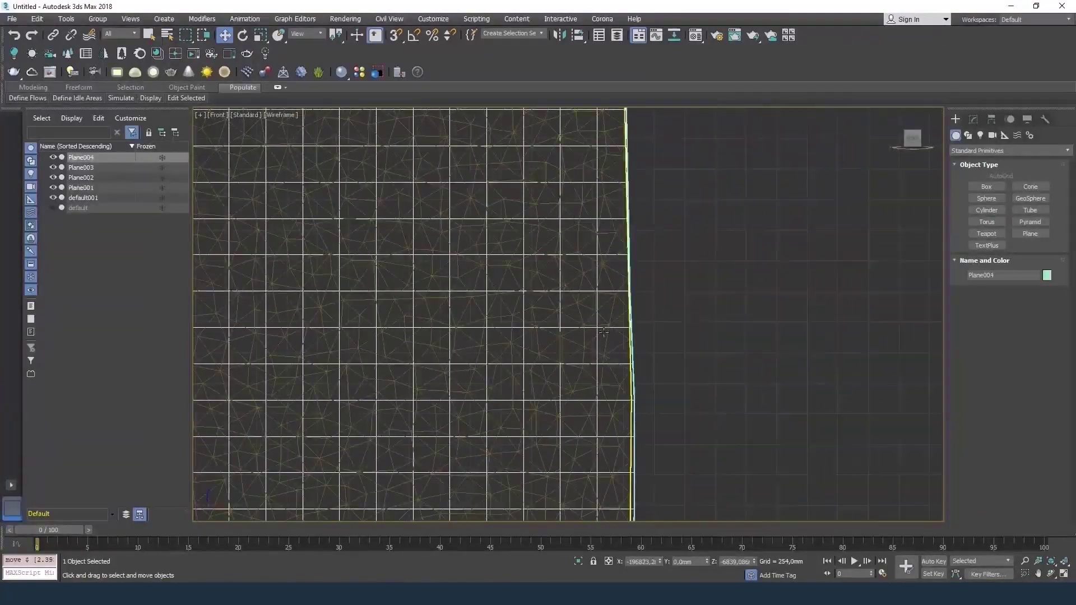
Maximize the Top viewport and drag the flattened Object002 up to the origin
middle_click_drag(627, 325, 622, 350)
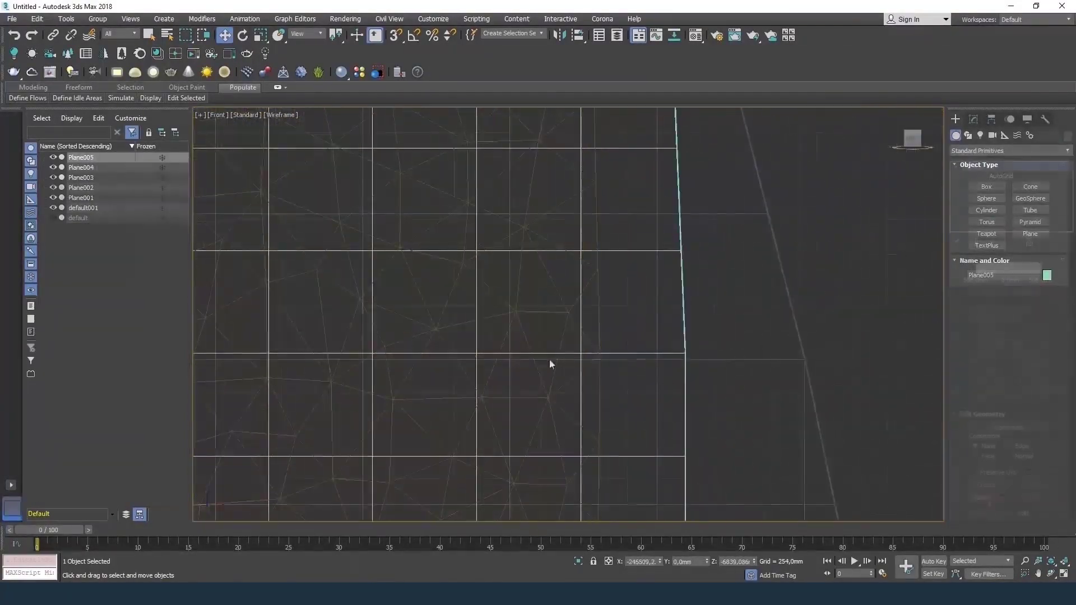
key("alt+w")
scroll(735, 367, "up", 3)
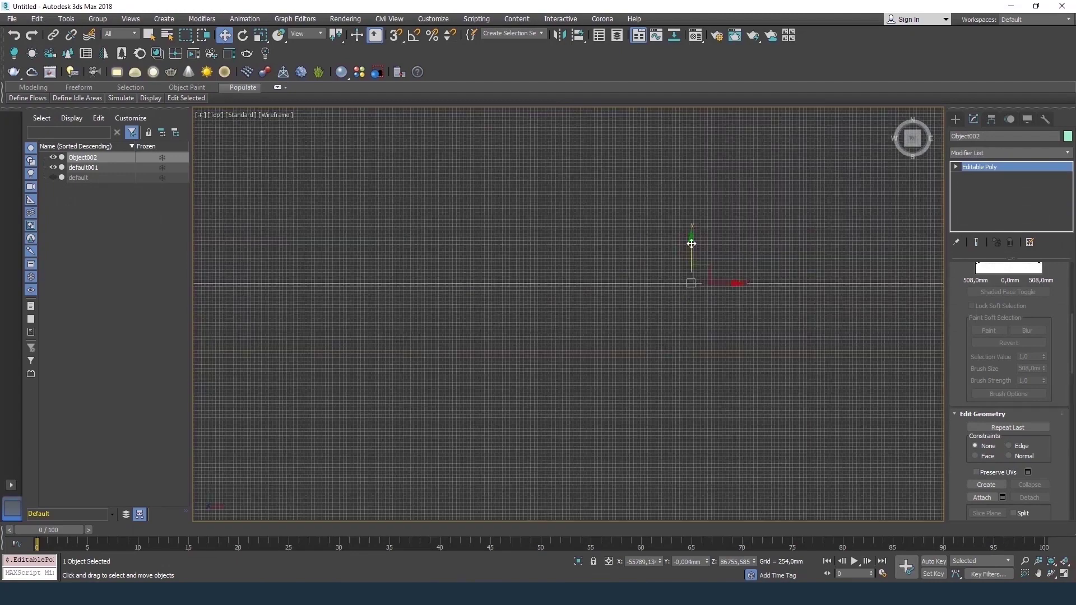
middle_click_drag(664, 117, 613, 229)
left_click_drag(624, 329, 612, 229)
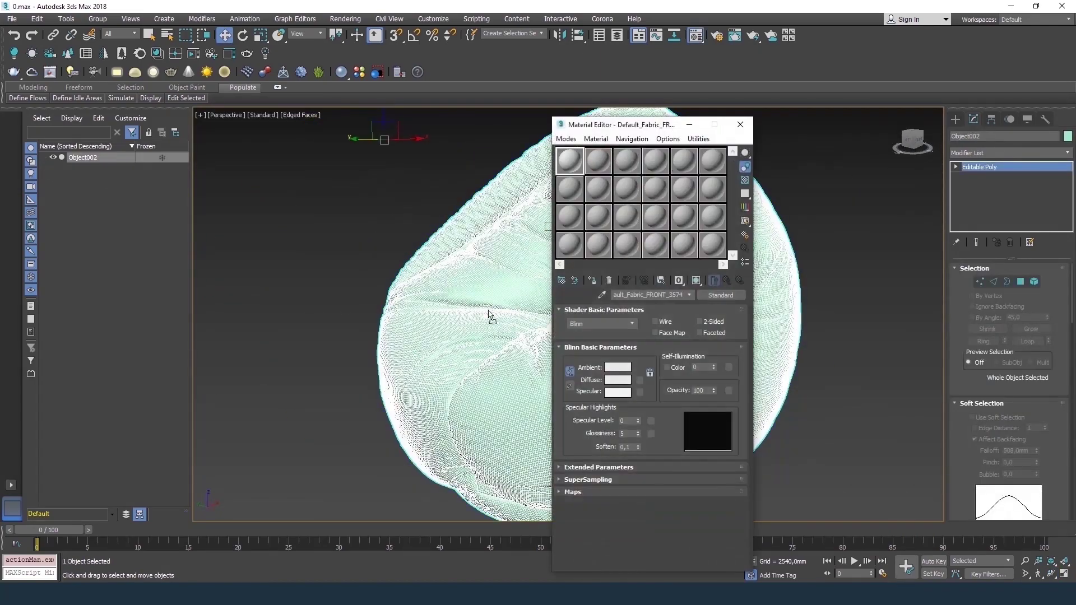
Switch the bean bag's viewport shading to Edged Faces
left_click_drag(615, 344, 716, 344)
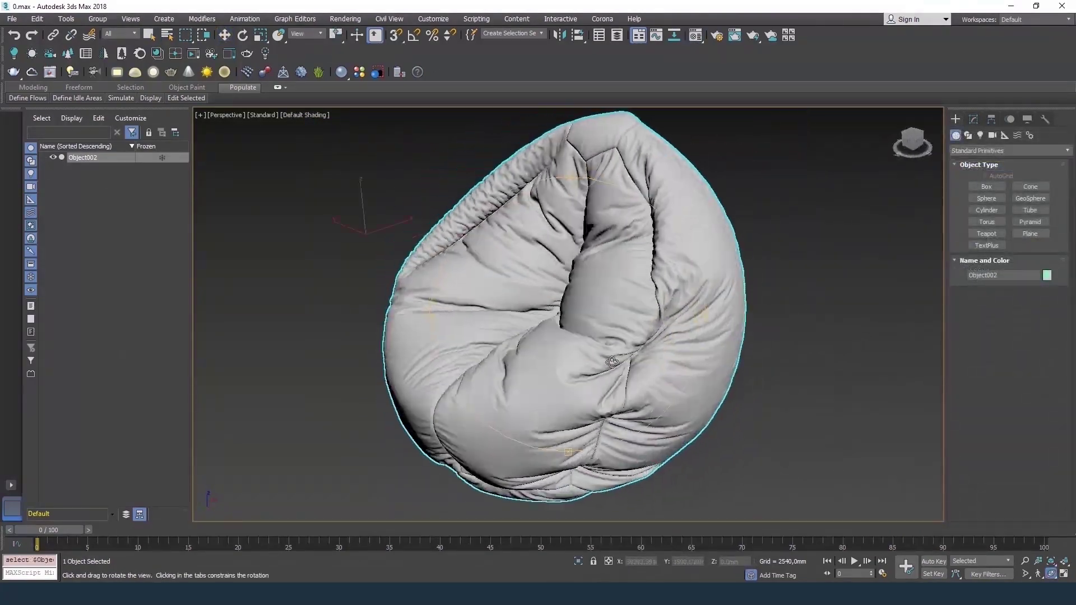
left_click(307, 115)
left_click(325, 240)
scroll(581, 319, "up", 5)
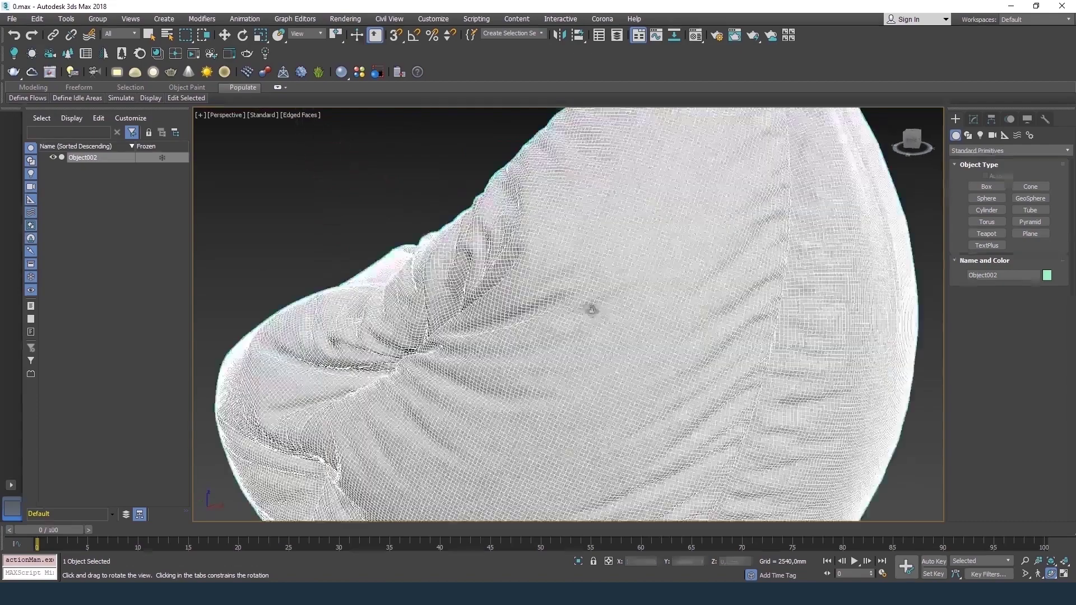
left_click_drag(586, 312, 360, 302)
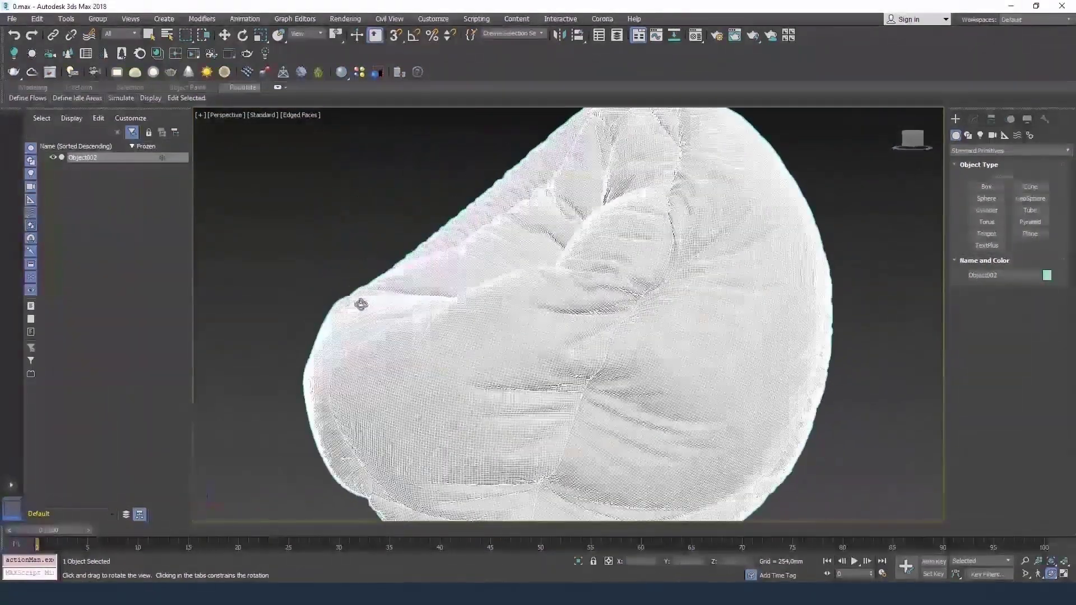
scroll(497, 305, "down", 5)
scroll(497, 305, "up", 3)
Enable Show Statistics in Active View to display poly and vertex counts
left_click(200, 117)
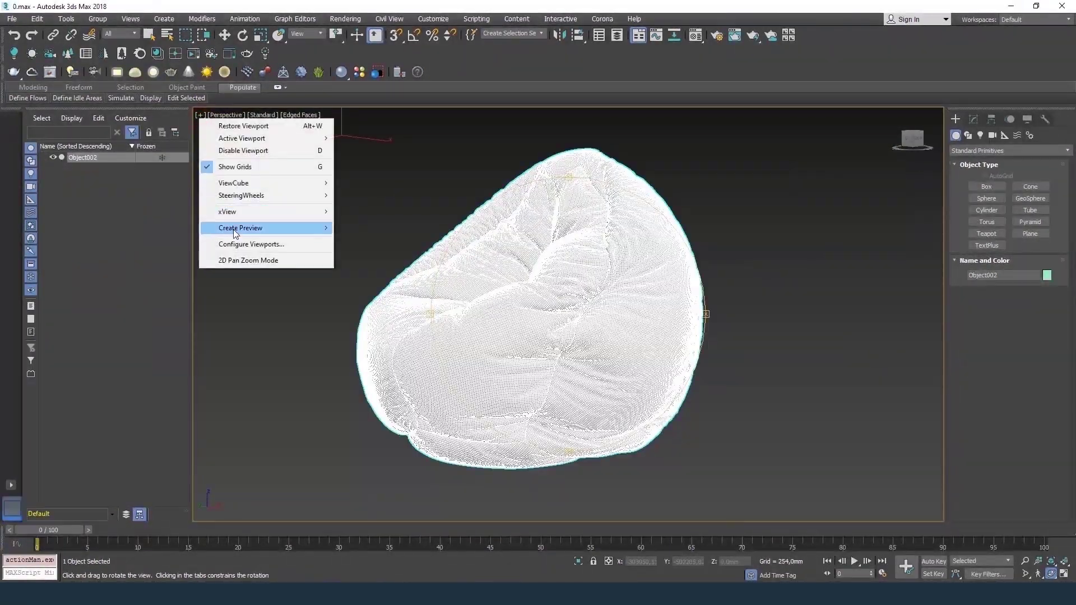
left_click(293, 242)
left_click(583, 161)
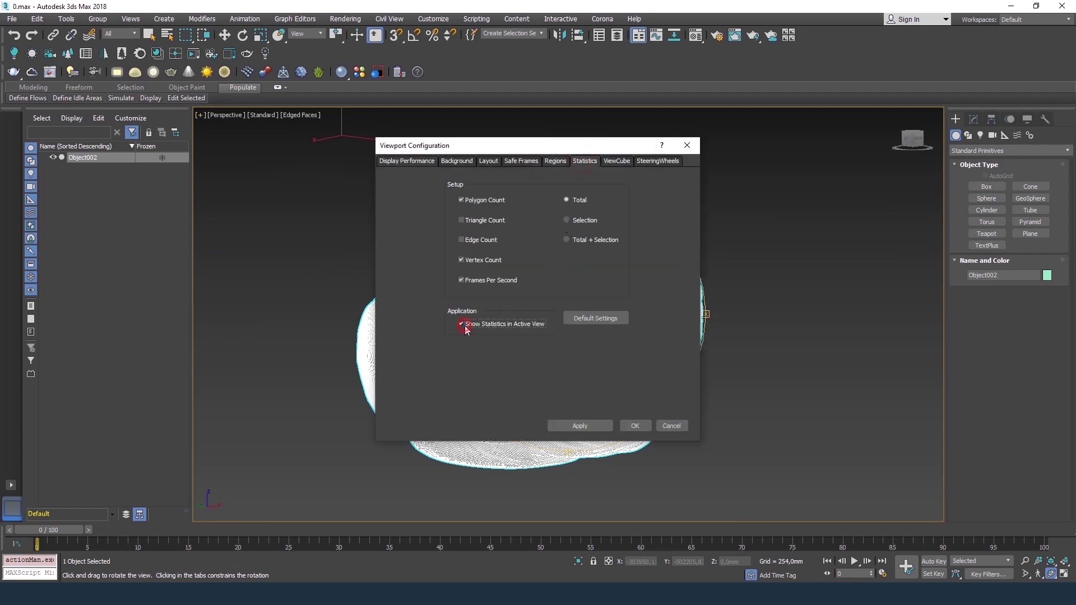
left_click(628, 424)
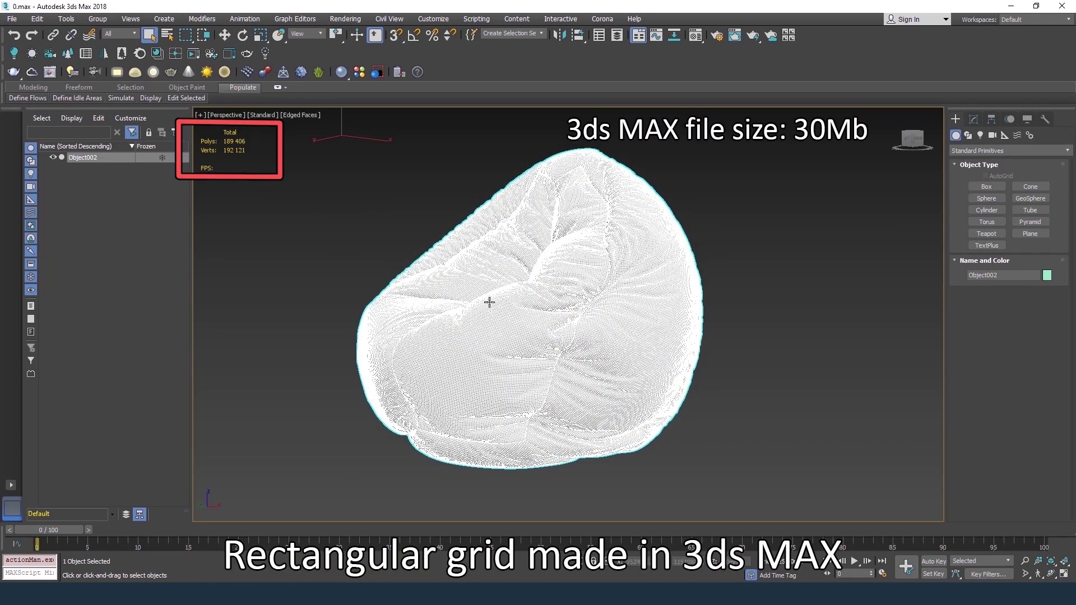
middle_click_drag(490, 302, 503, 298)
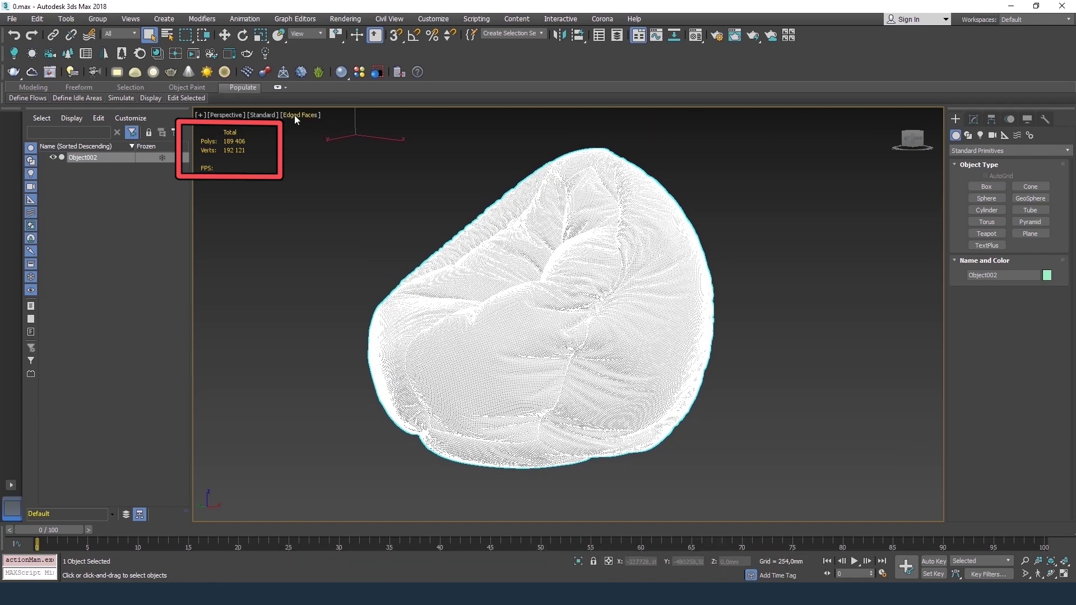
left_click(294, 115)
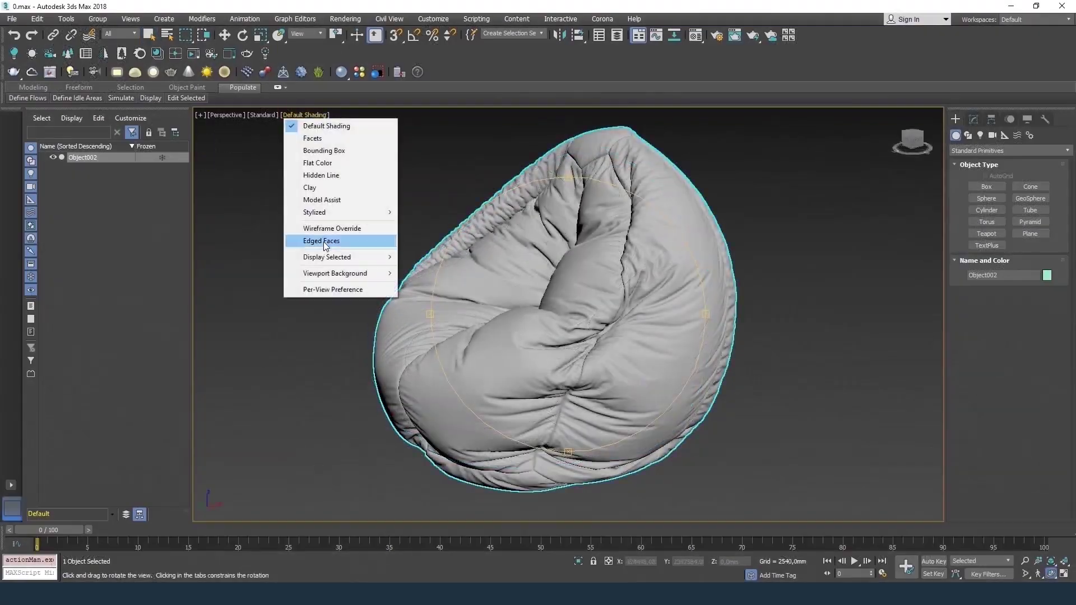
Turn on edged faces and assign the checker material, shown on the bean bag
left_click(324, 241)
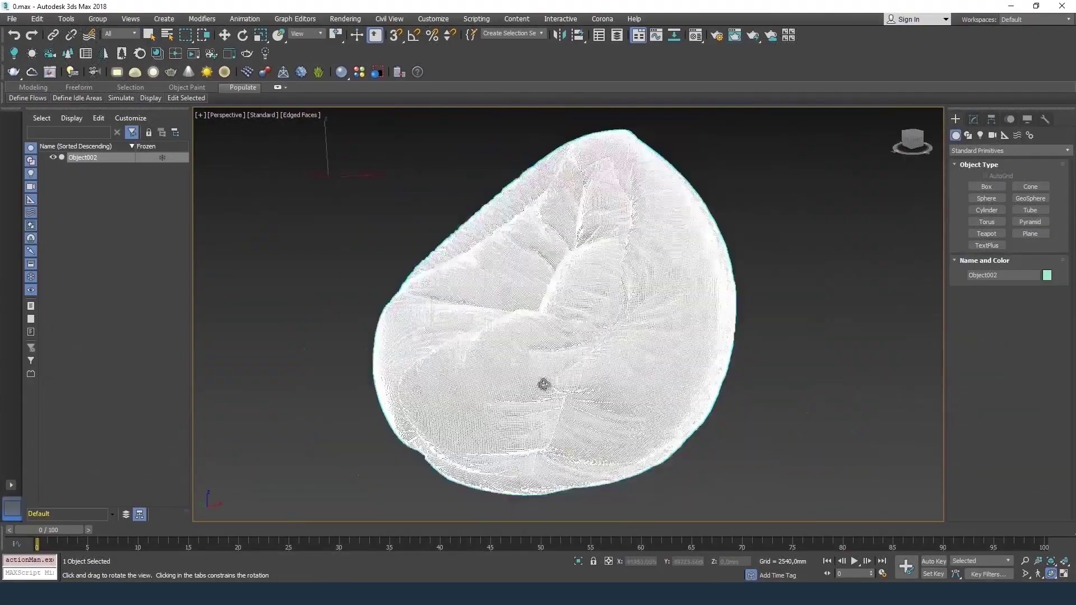
left_click(696, 280)
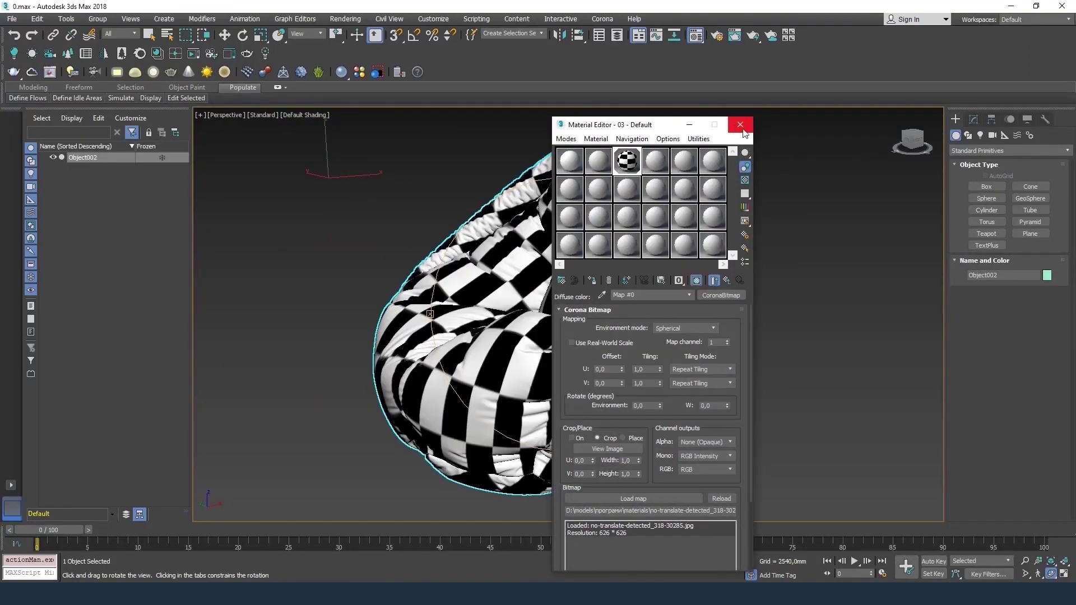
left_click(740, 124)
left_click(973, 118)
Add an Unwrap UVW modifier, then Peel and Pack all faces into UV islands
left_click(1008, 152)
scroll(1036, 420, "down", 10)
left_click(1036, 412)
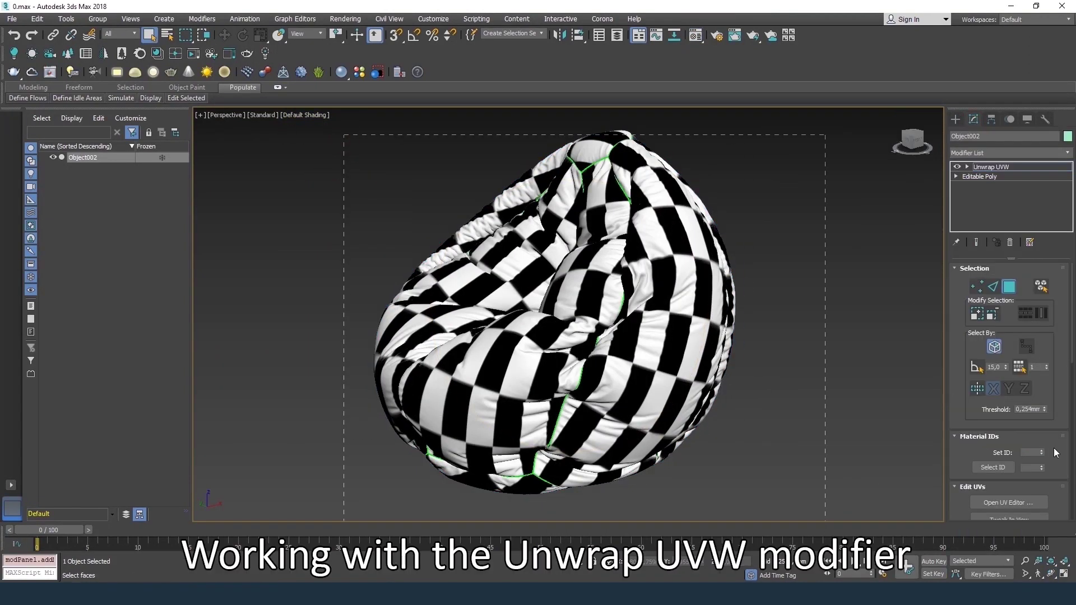
key("ctrl+a")
left_click_drag(1071, 330, 1071, 415)
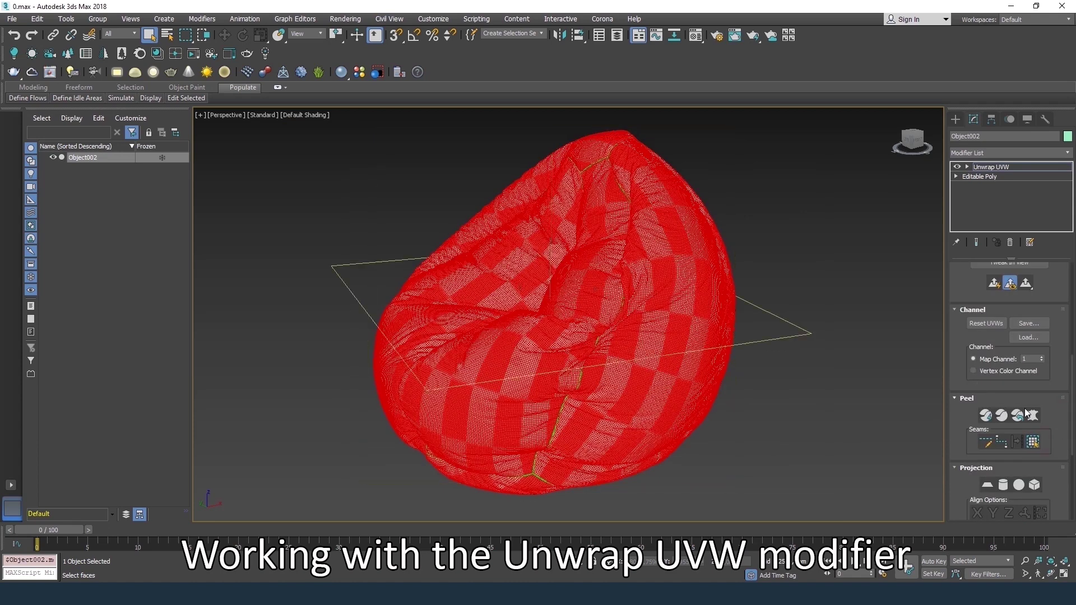
left_click(1026, 413)
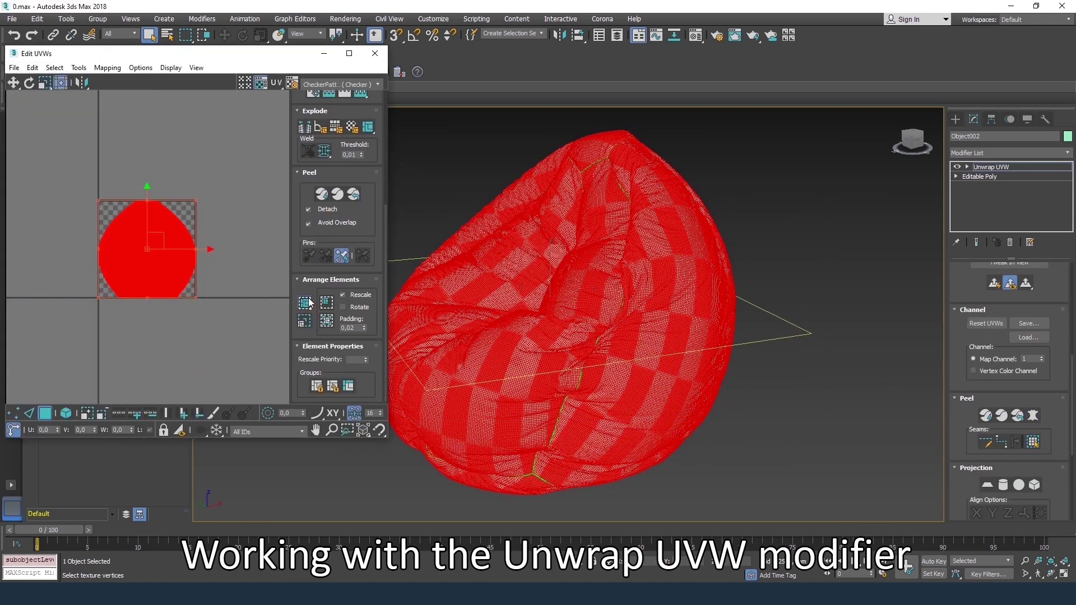
left_click(305, 303)
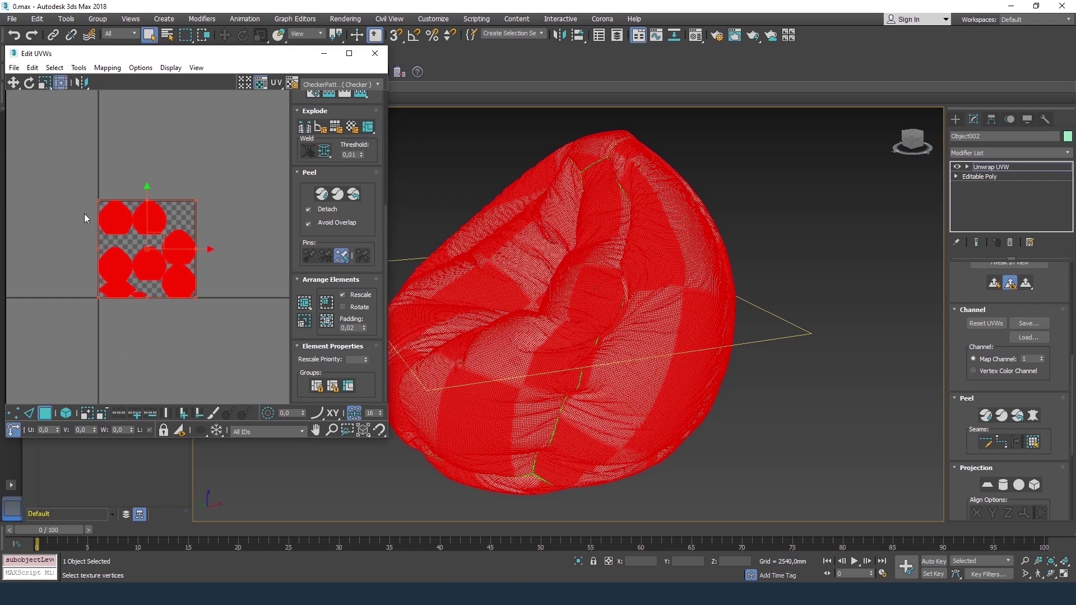
left_click(349, 53)
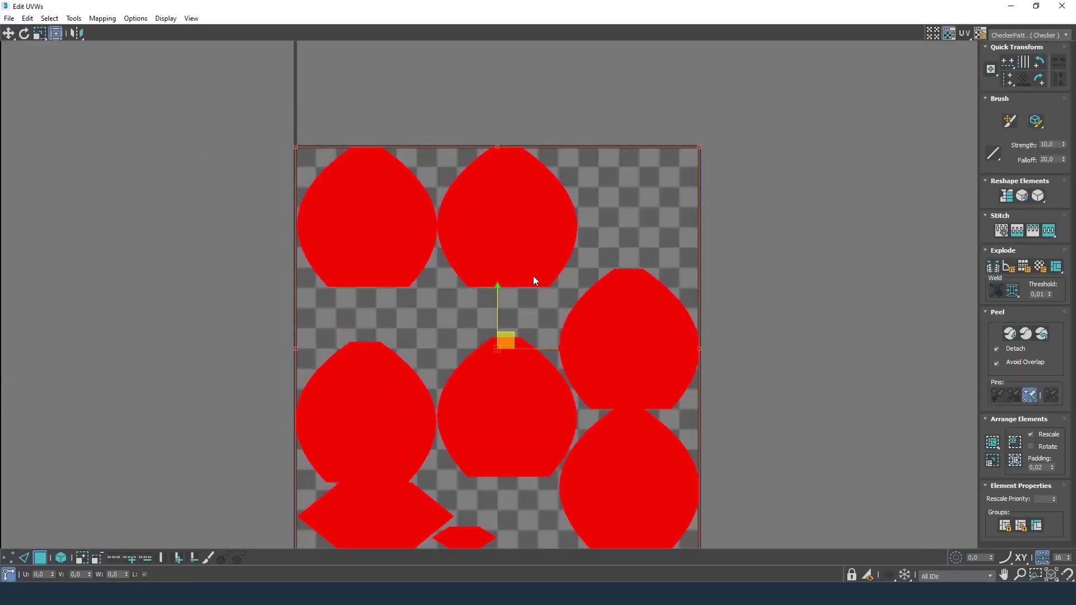
Move the top two UV islands above-left of the UV tile
left_click_drag(573, 295, 505, 230)
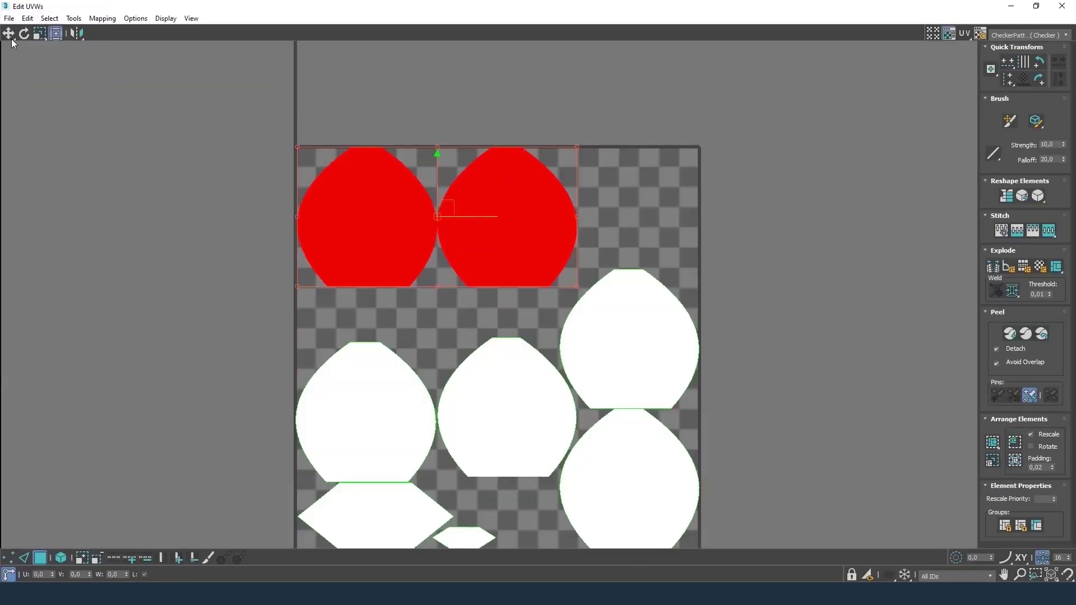
left_click_drag(340, 160, 276, 139)
middle_click_drag(277, 138, 372, 228)
scroll(372, 228, "up", 5)
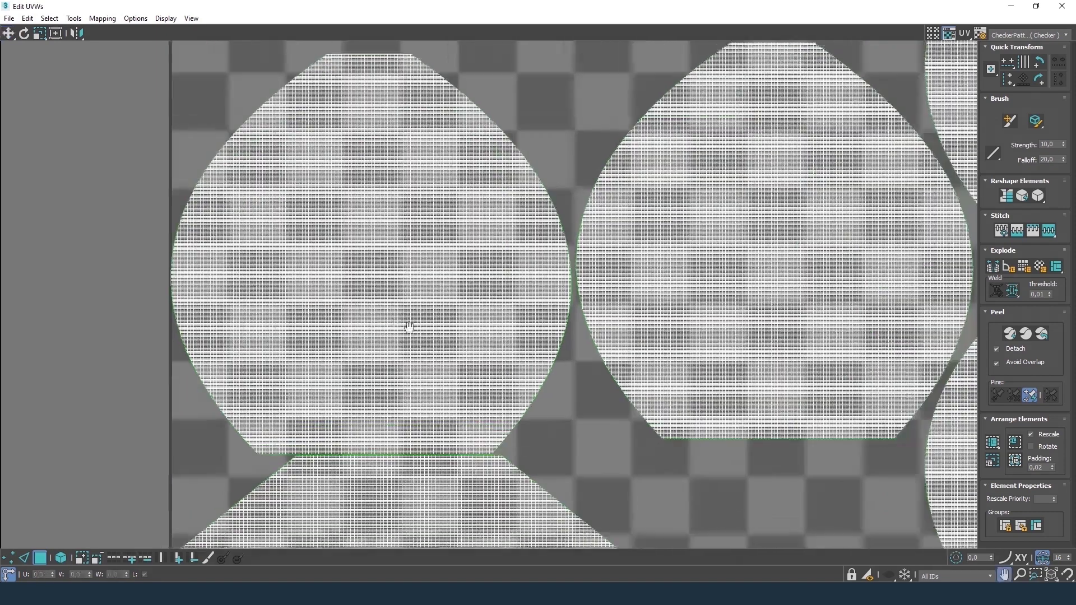
scroll(408, 329, "down", 5)
middle_click_drag(408, 329, 545, 347)
left_click_drag(545, 347, 629, 333)
right_click(719, 134)
Move the right-hand and middle UV islands out above the tile
left_click_drag(479, 477, 719, 134)
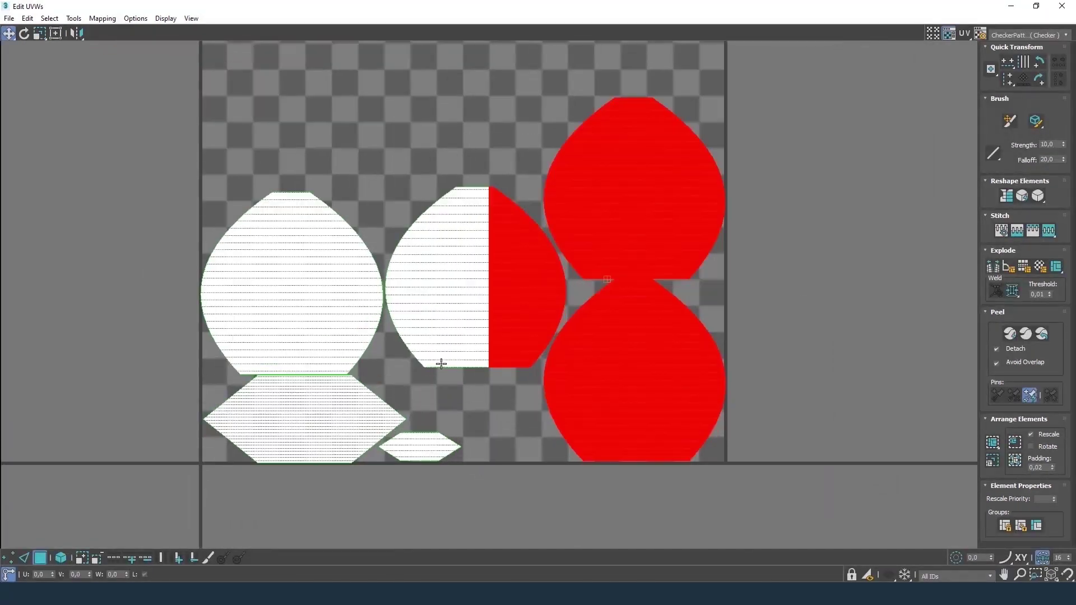
scroll(442, 364, "up", 4)
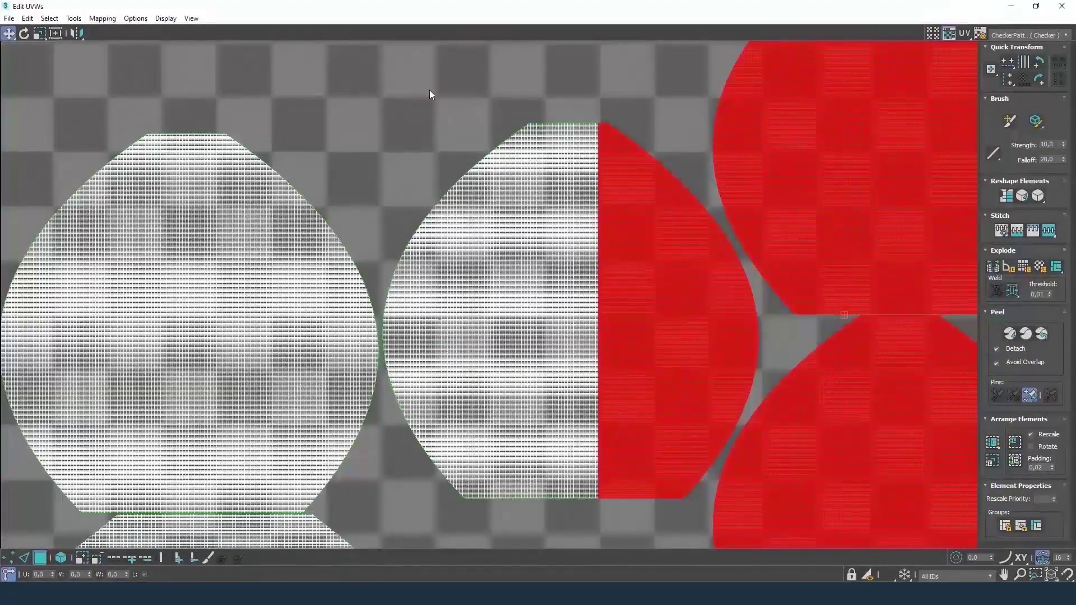
left_click_drag(589, 505, 594, 507)
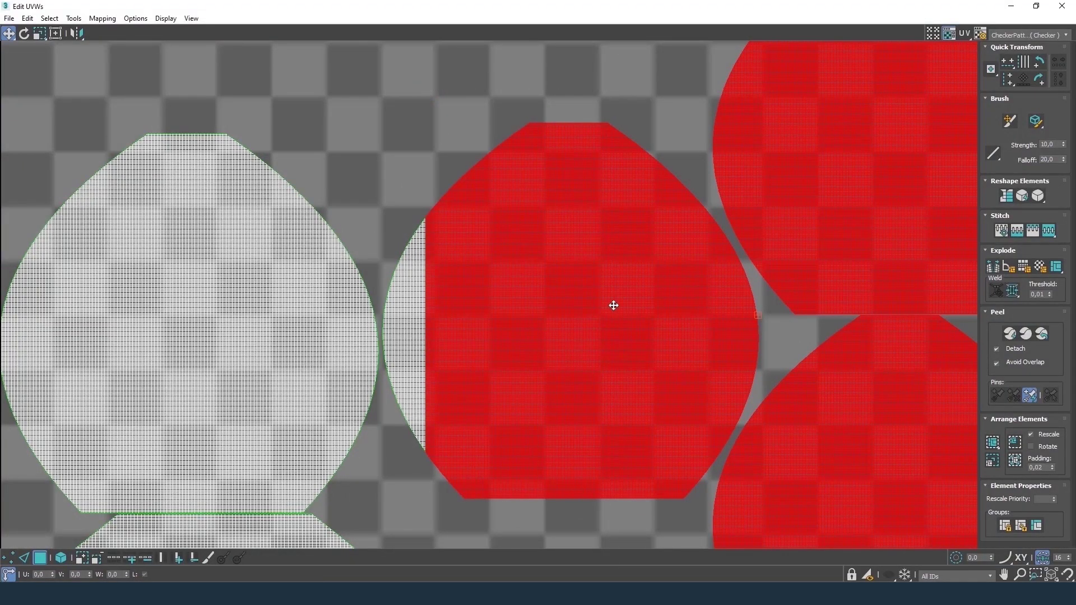
scroll(447, 280, "up", 2)
scroll(403, 114, "up", 2)
scroll(452, 331, "down", 2)
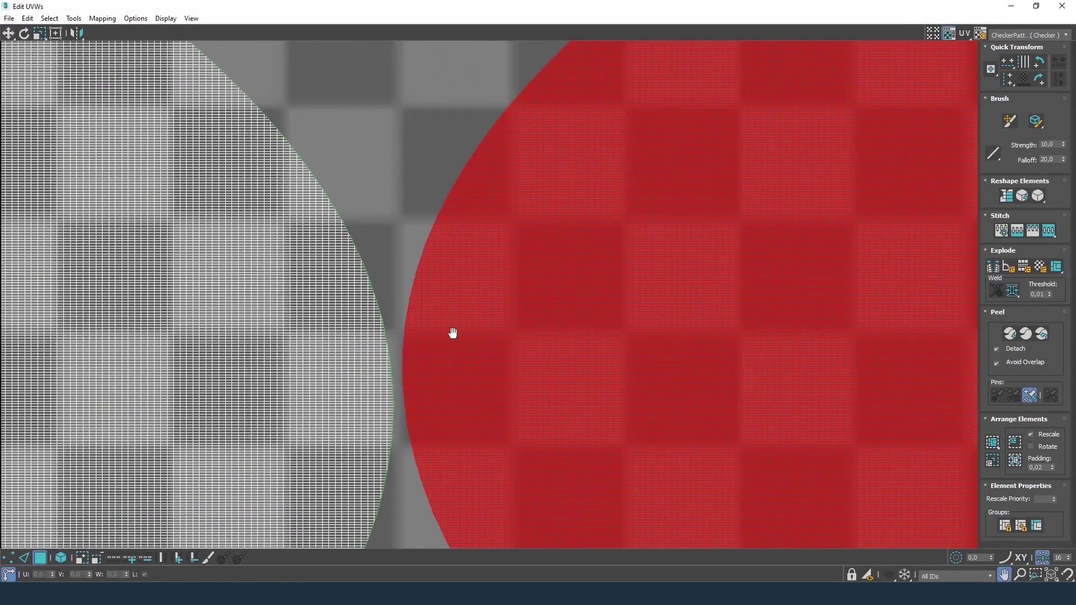
scroll(528, 432, "down", 2)
scroll(538, 455, "down", 3)
scroll(580, 417, "down", 2)
left_click_drag(579, 417, 596, 228)
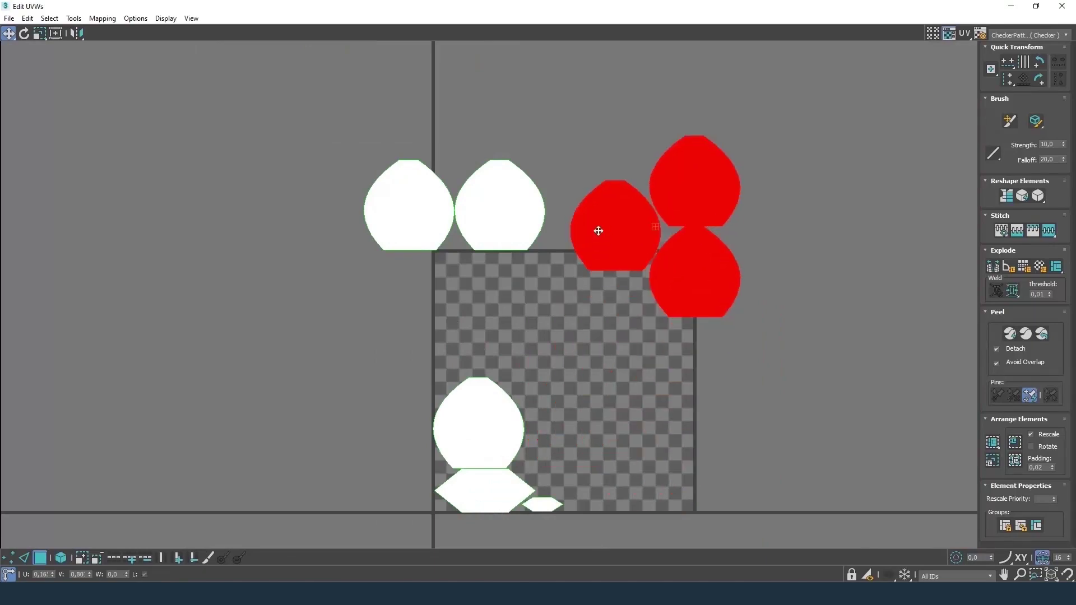
Move the white island inside the tile out to its left
middle_click_drag(532, 334, 557, 257)
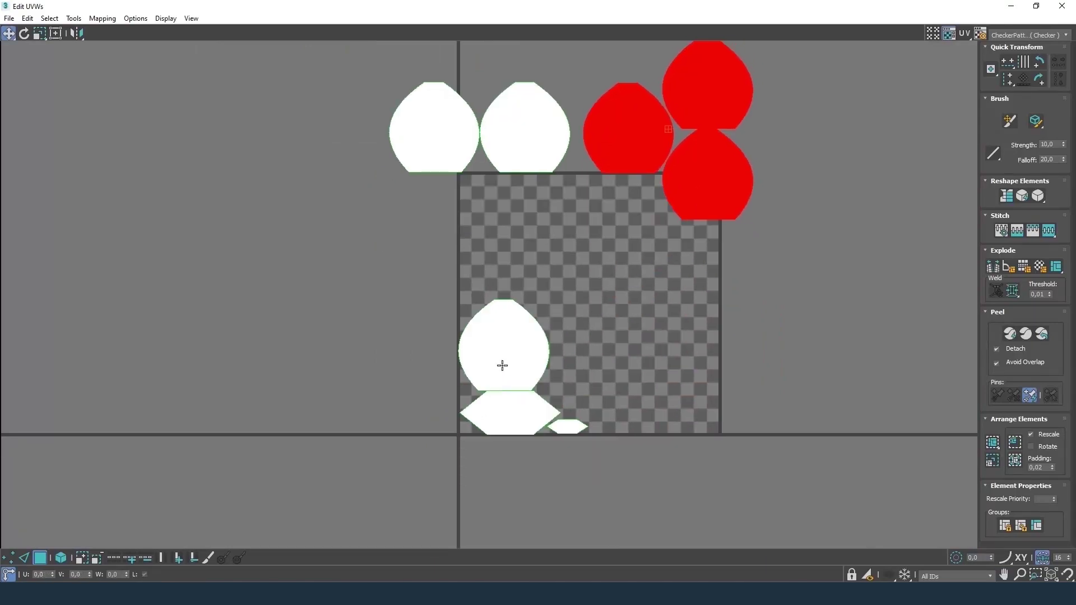
scroll(501, 365, "up", 4)
left_click_drag(786, 469, 786, 469)
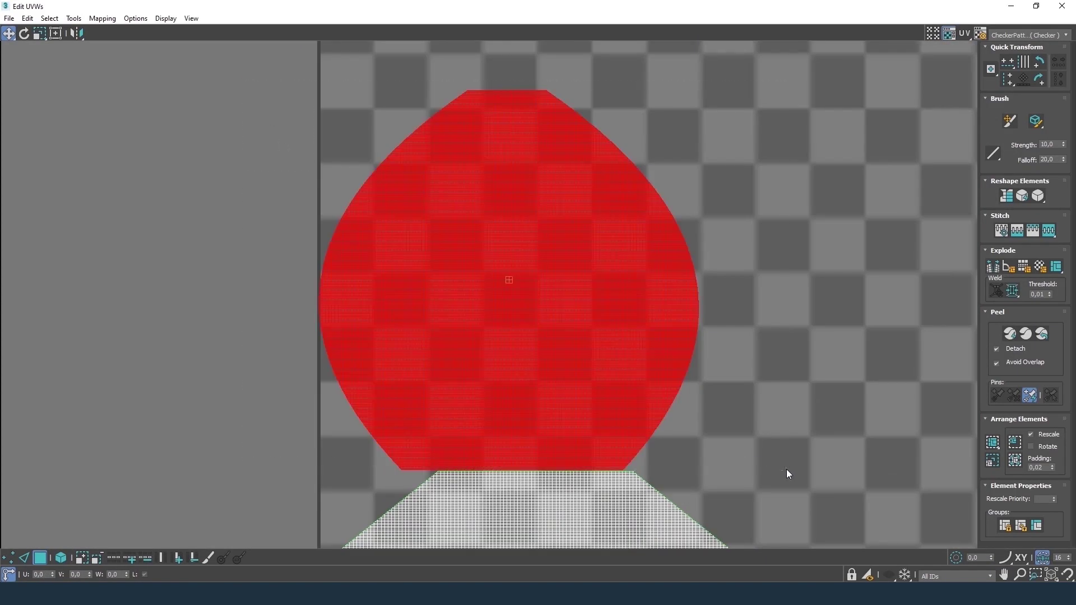
left_click_drag(615, 387, 615, 338)
scroll(615, 340, "down", 3)
scroll(600, 381, "down", 2)
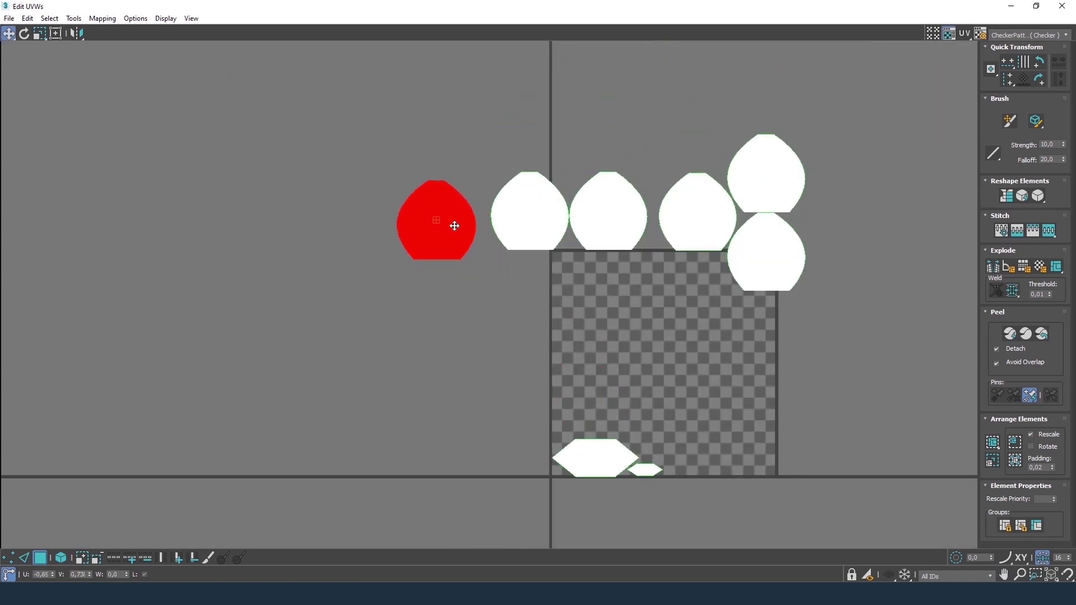
Select all UV islands, scale them up and stretch them vertically
left_click(1035, 6)
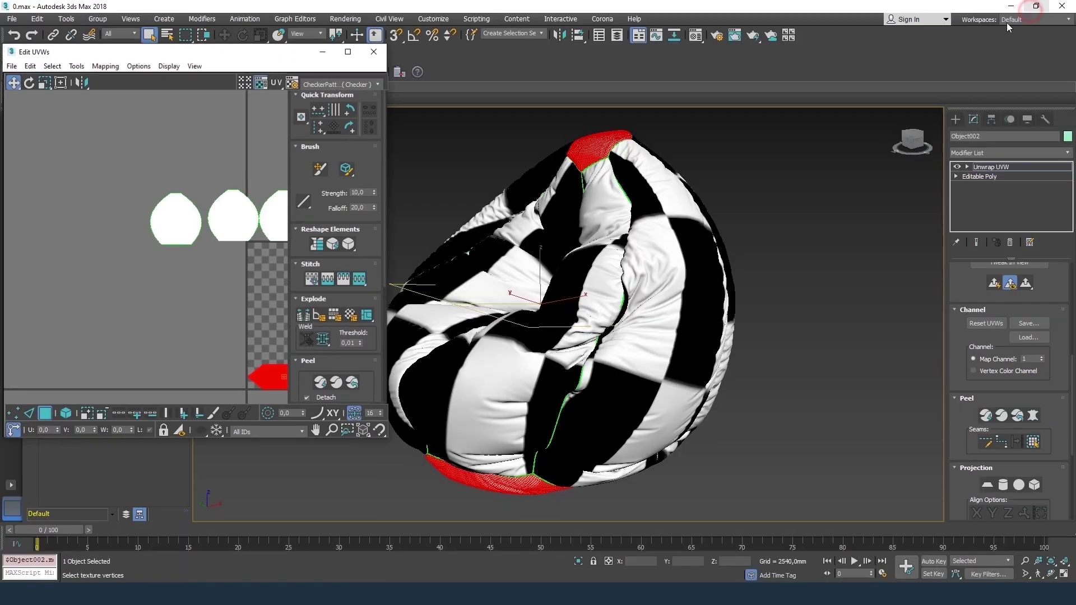
left_click_drag(260, 298, 260, 297)
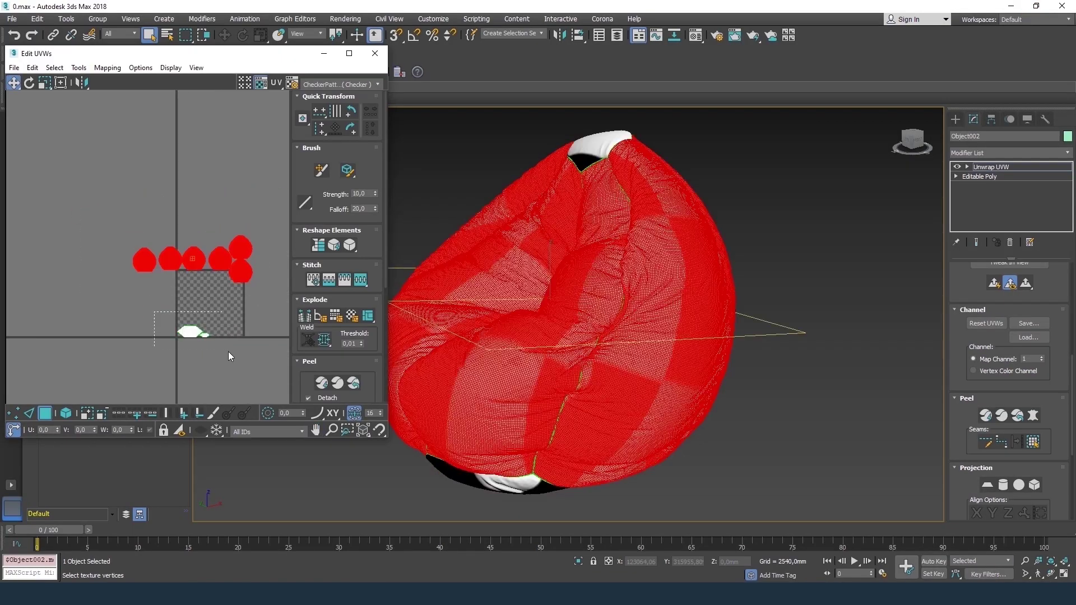
key("ctrl+z")
left_click_drag(94, 208, 250, 285)
left_click_drag(257, 331, 257, 332)
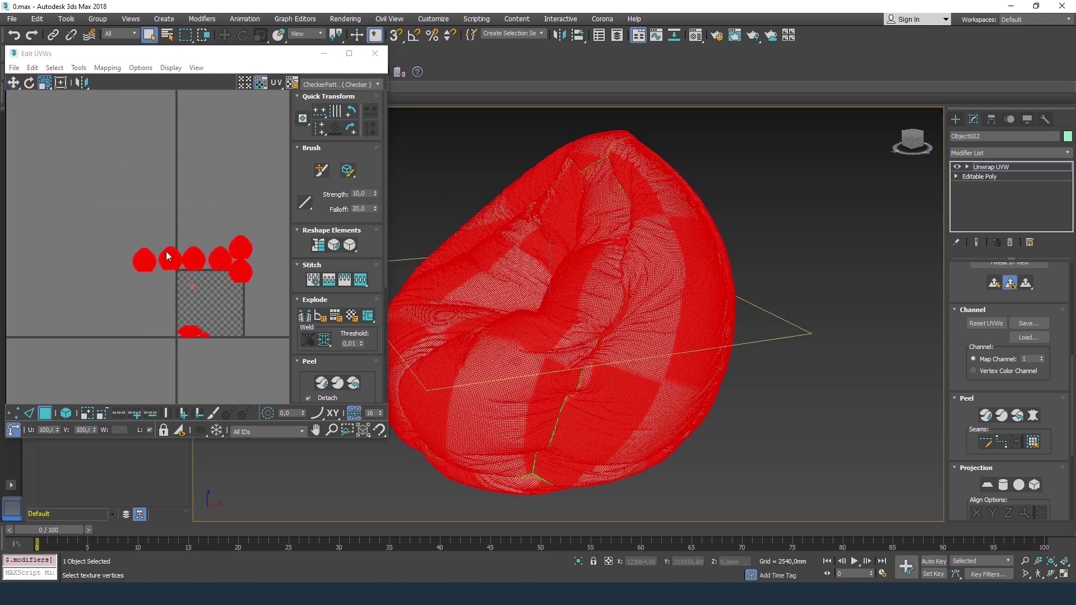
left_click_drag(166, 256, 193, 216)
scroll(182, 236, "down", 4)
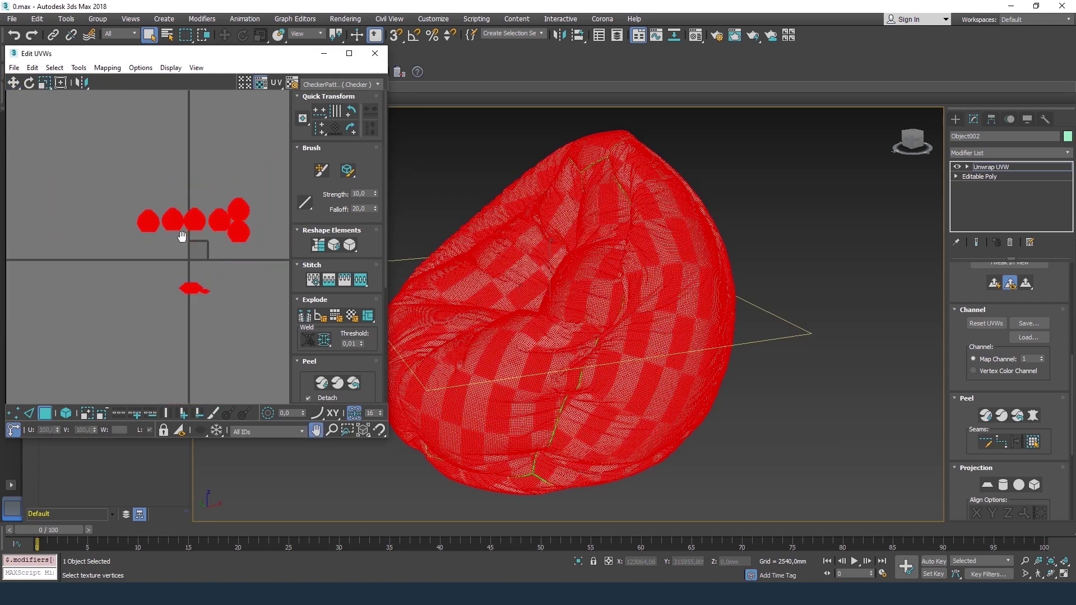
left_click_drag(237, 200, 237, 173)
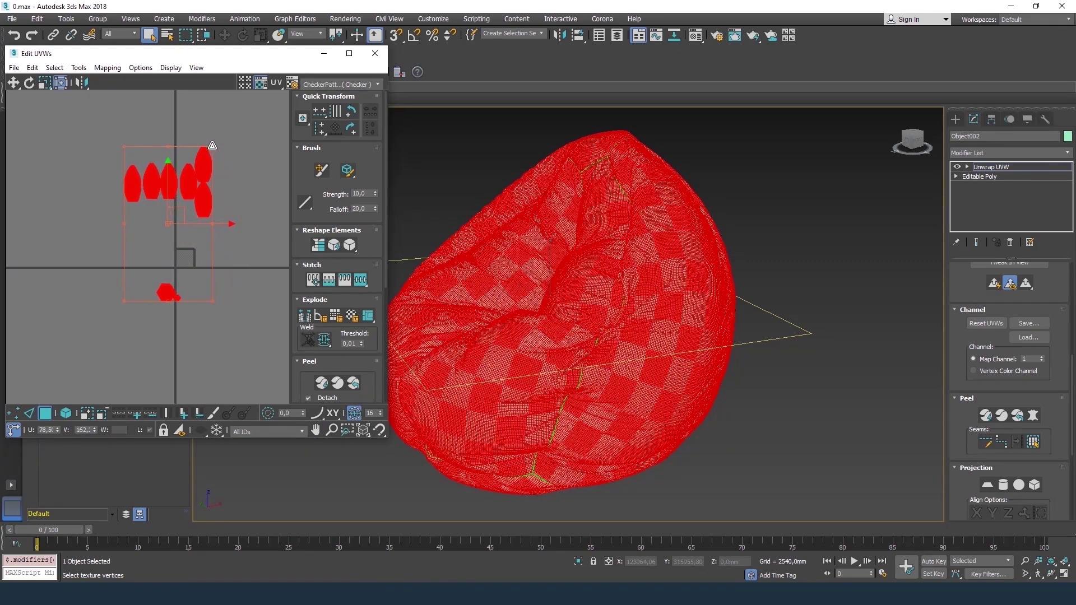
Orbit the bean bag to inspect the resulting checker pattern
left_click(1052, 573)
left_click_drag(616, 336, 572, 305)
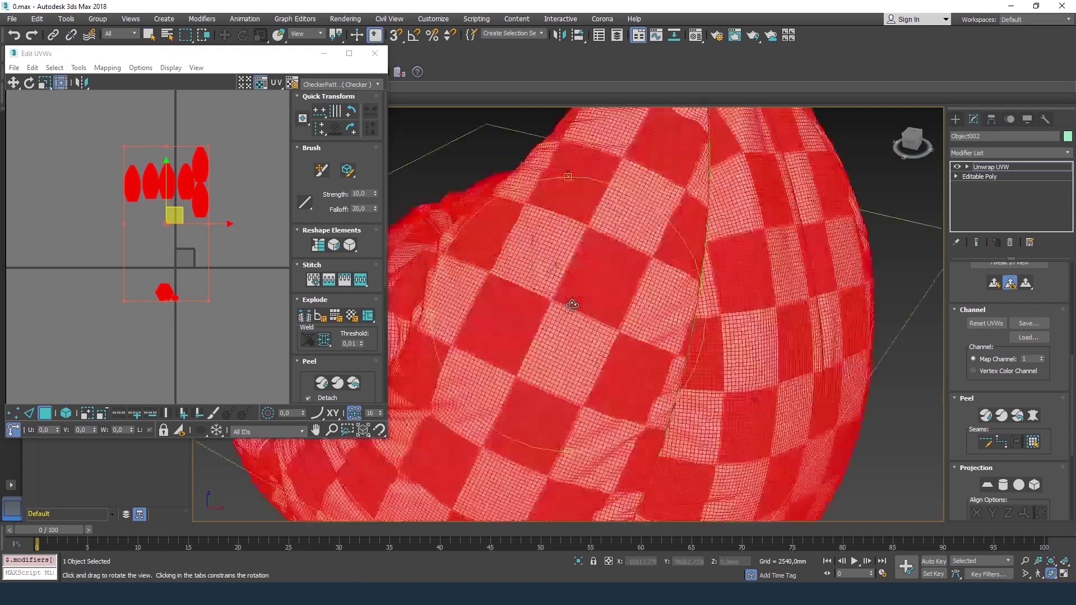
left_click_drag(212, 159, 206, 159)
left_click_drag(645, 308, 599, 258)
scroll(599, 258, "down", 5)
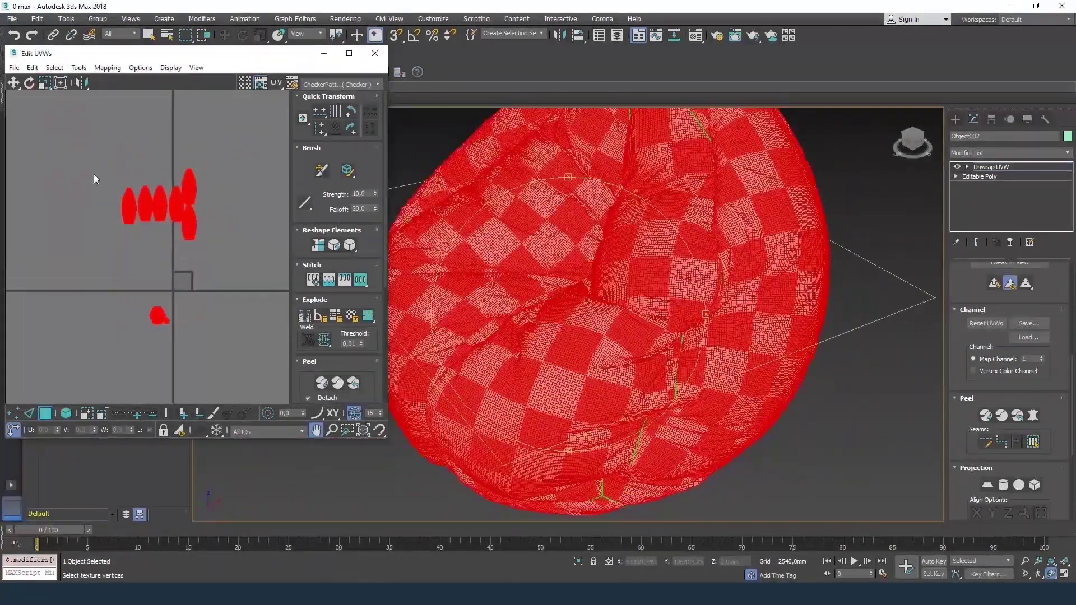
Reselect all islands, move them down and scale them up around their centre
left_click_drag(171, 337, 168, 341)
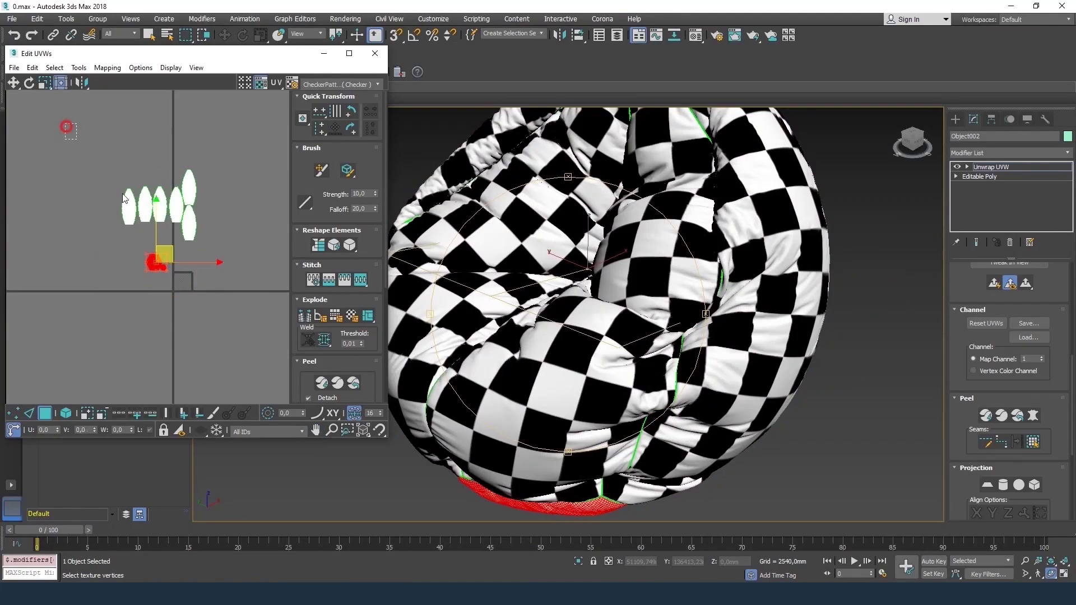
left_click_drag(66, 127, 224, 280)
mouse_move(168, 213)
left_mouse_down()
mouse_move(183, 275)
mouse_move(180, 254)
left_mouse_up()
left_click(42, 86)
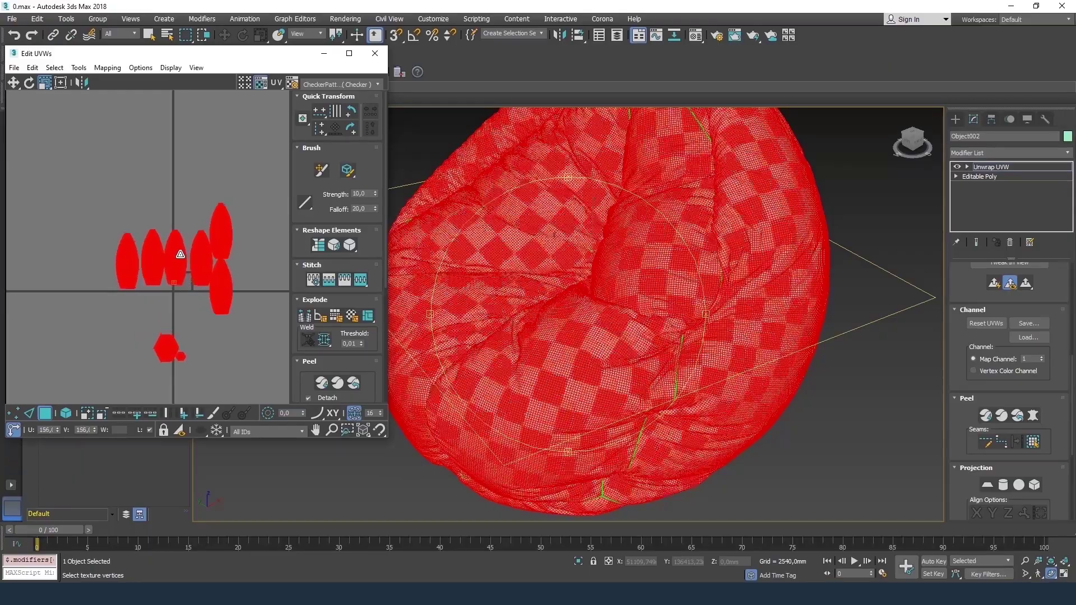
scroll(616, 308, "down", 3)
mouse_move(588, 280)
middle_mouse_down("alt")
mouse_move(623, 307)
mouse_move(578, 289)
middle_mouse_up("alt")
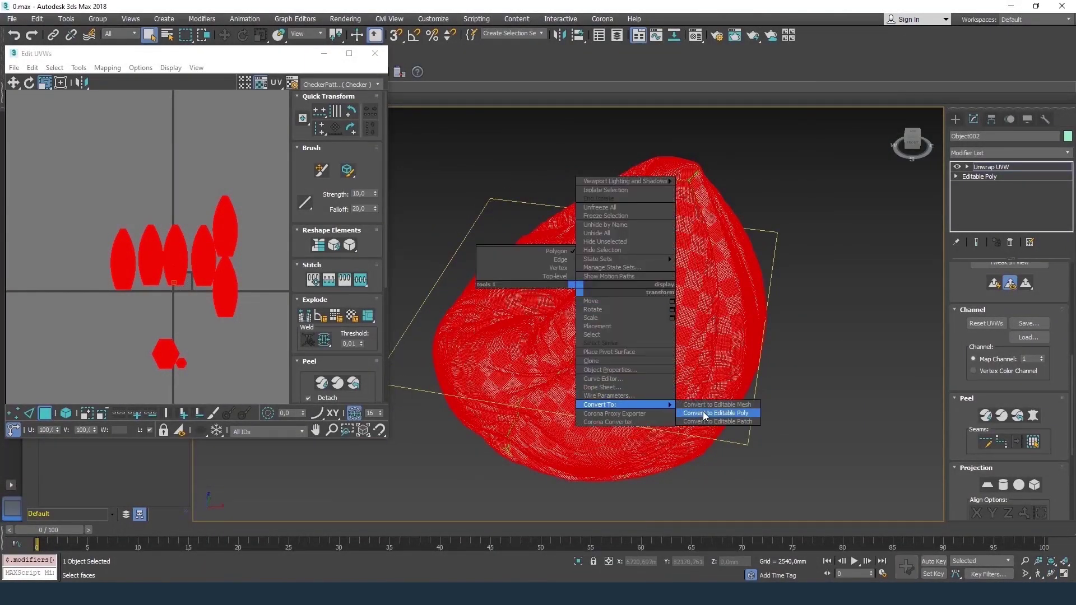
Collapse the bean bag to an editable poly
left_click(704, 413)
key("ctrl+r")
mouse_move(622, 336)
left_mouse_down()
mouse_move(642, 350)
mouse_move(630, 302)
left_mouse_up()
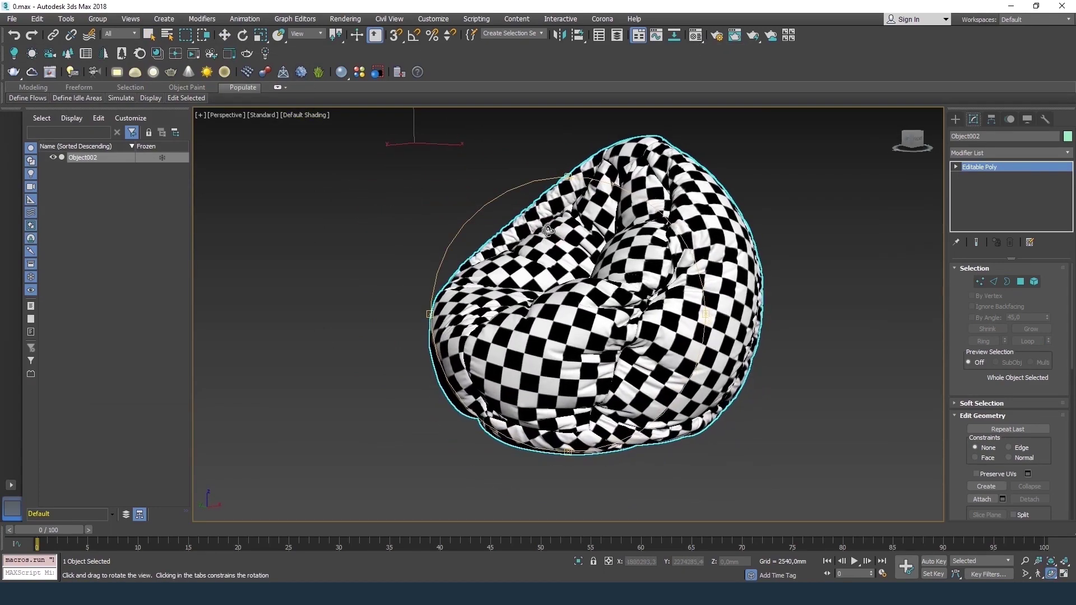
Create a CoronaMtl with a CoronaBitmap of pelle.jpg as its diffuse map
left_click(696, 36)
left_click(683, 197)
left_click(720, 294)
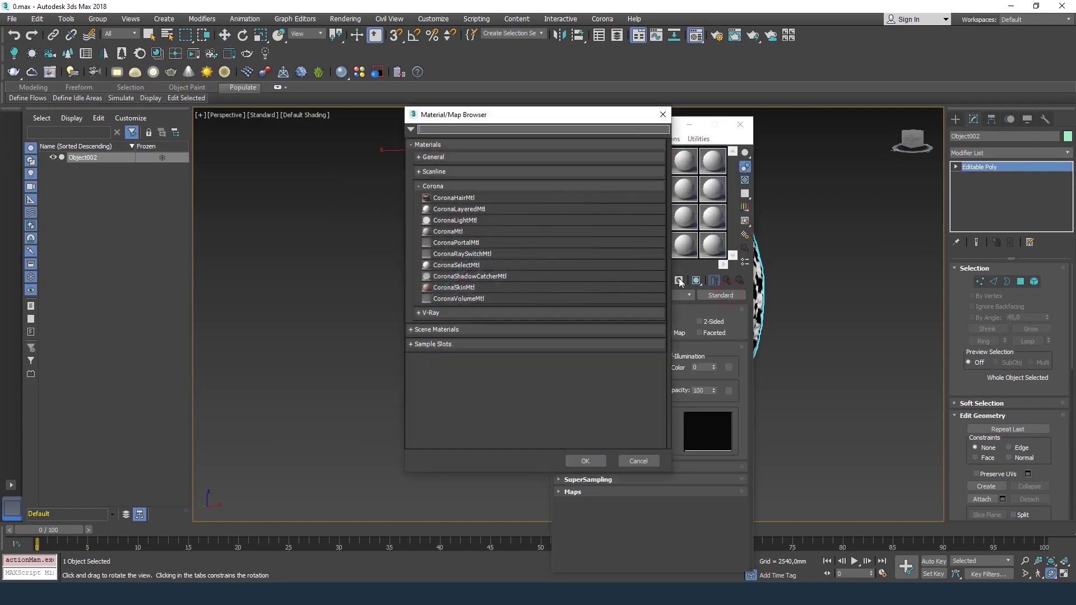
double_click(502, 233)
left_click(719, 328)
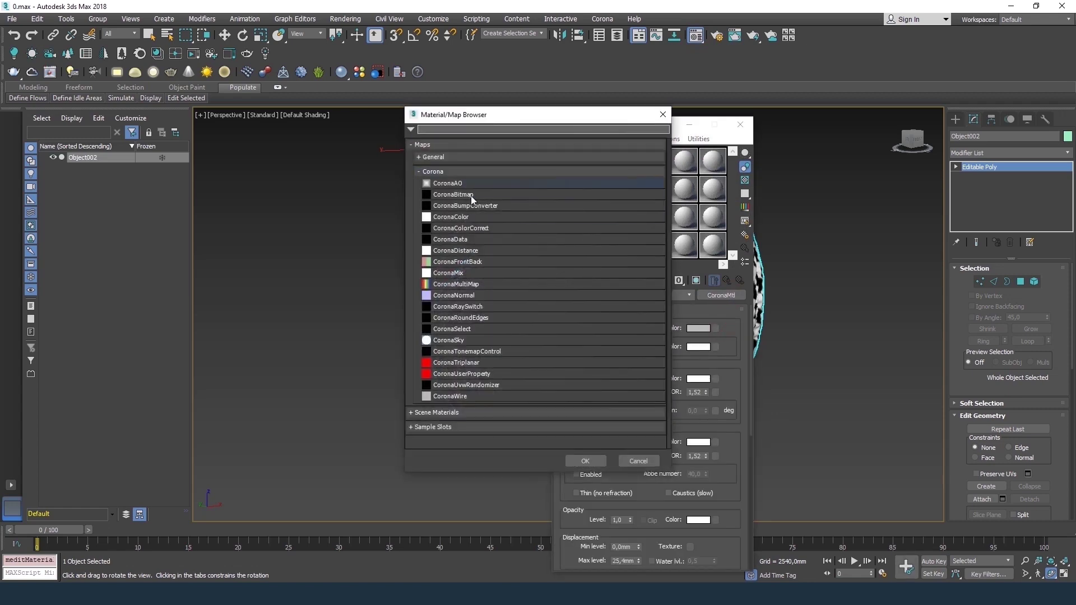
double_click(472, 196)
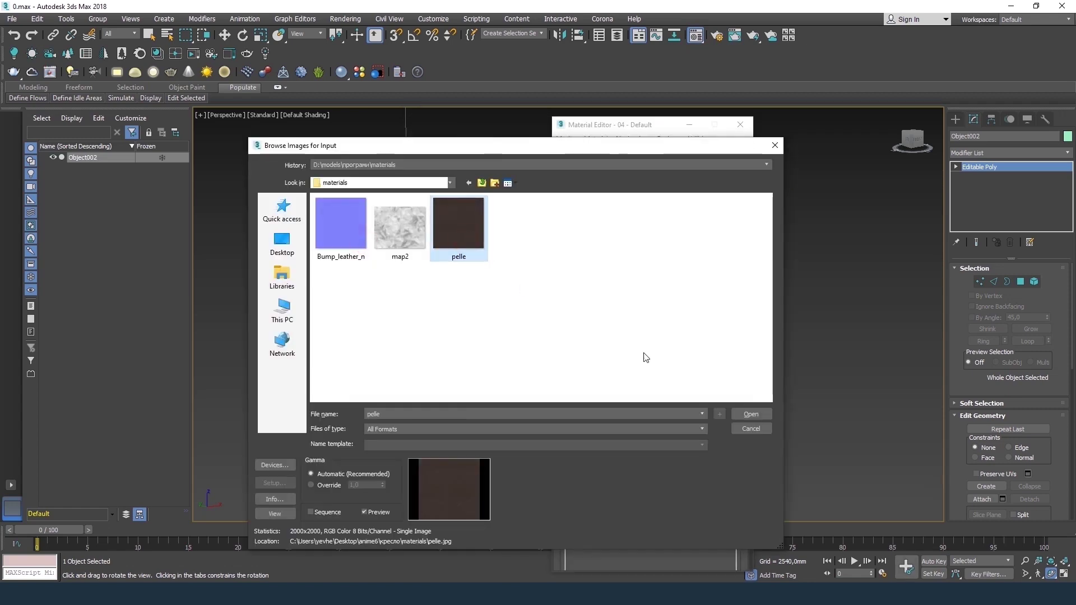
left_click(741, 413)
left_click(677, 306)
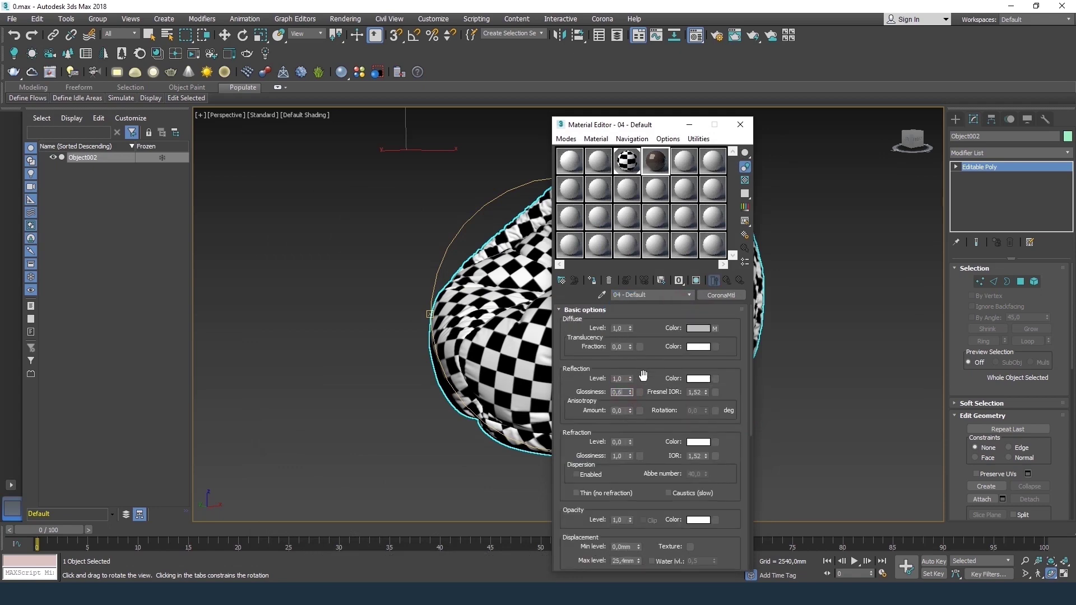
Add a CoronaBitmap of map2.jpg as the reflection glossiness map
left_click(637, 391)
double_click(528, 195)
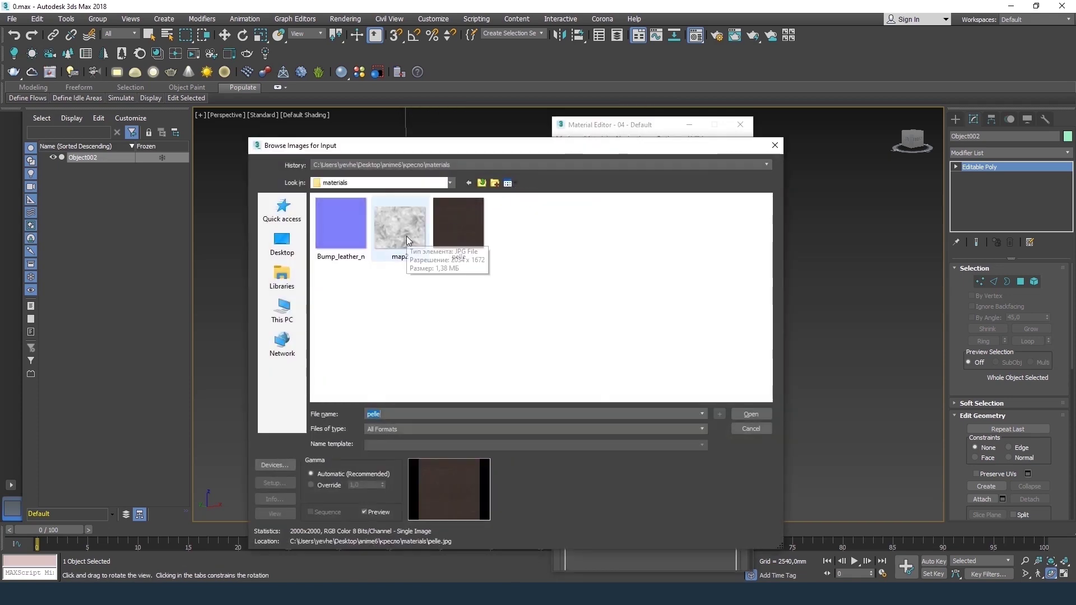
left_click(406, 235)
left_click(750, 414)
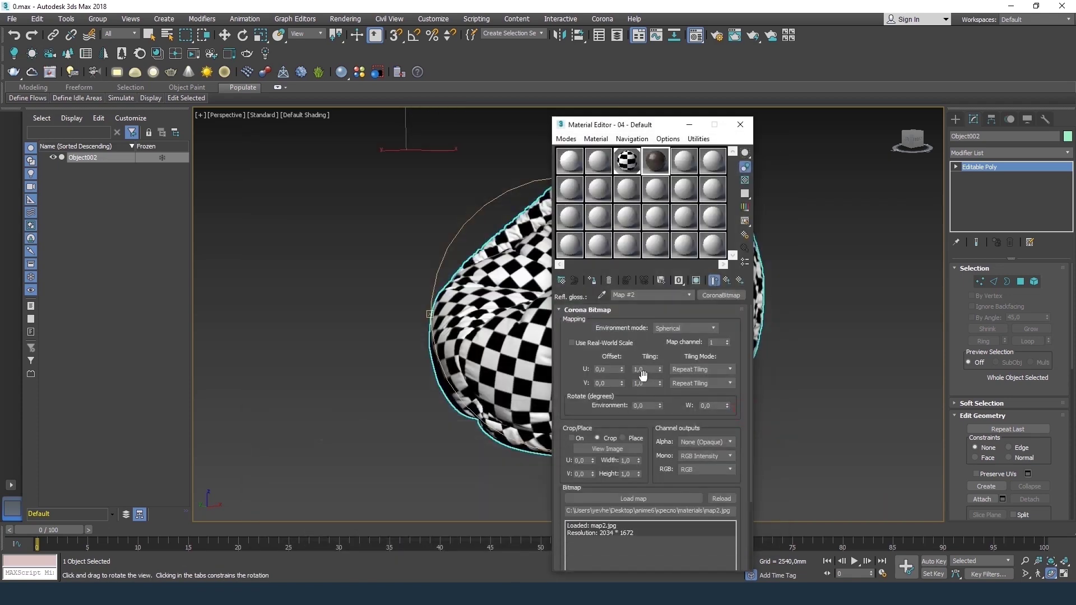
left_click(679, 306)
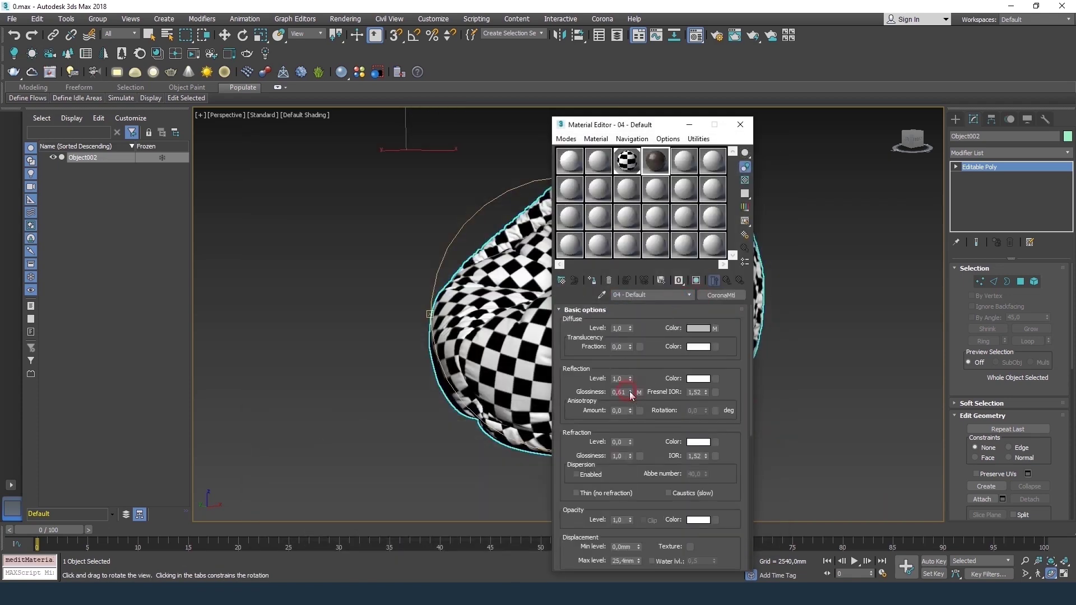
scroll(747, 378, "down", 2)
Set the reflection glossiness map amount to 30 and open a larger material preview
scroll(722, 438, "down", 3)
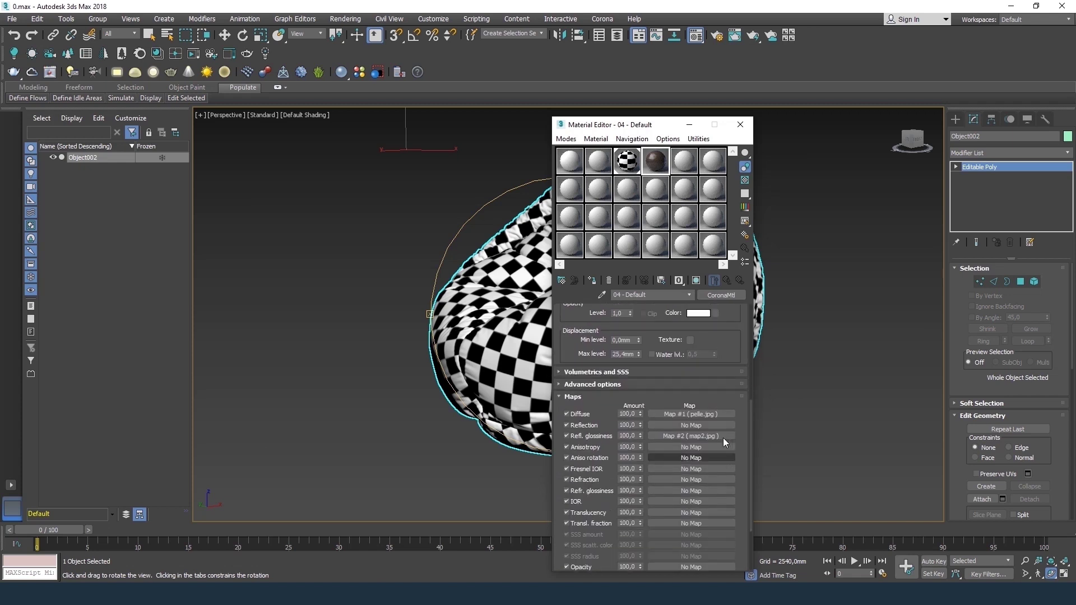
left_click(626, 436)
type("30")
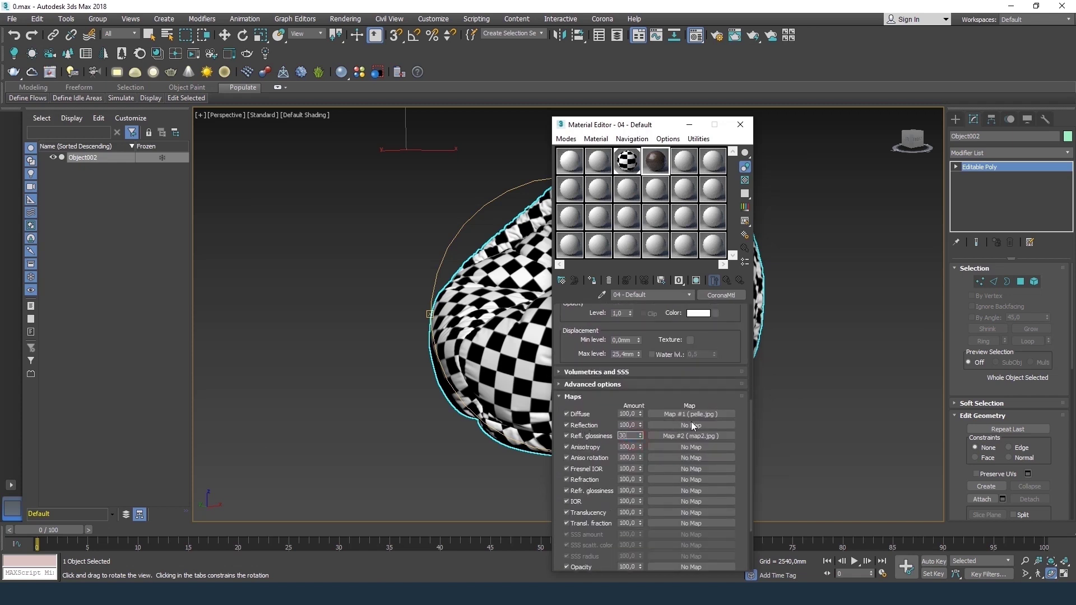
double_click(661, 167)
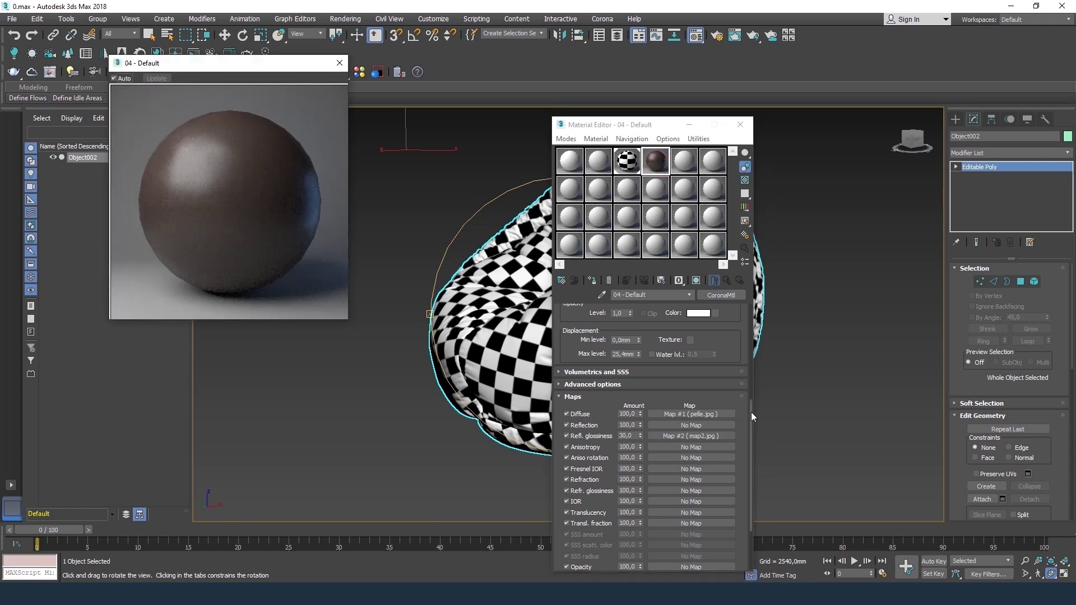
scroll(690, 535, "down", 3)
Add a CoronaBitmap of Bump_leather_n.jpg as the bump map at amount 2
left_click(690, 535)
double_click(473, 192)
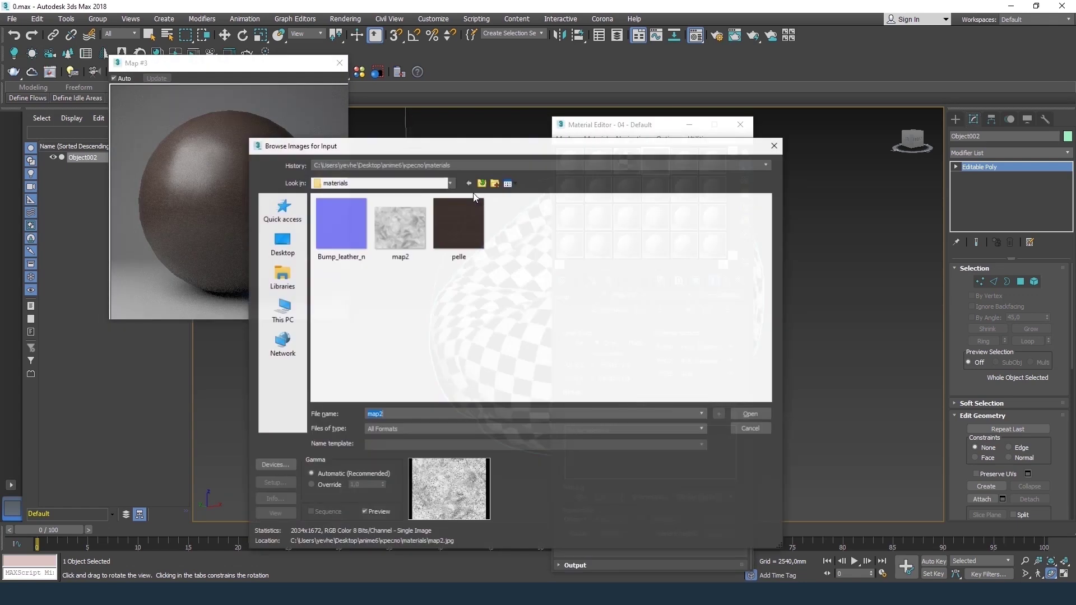
left_click(339, 224)
left_click(745, 413)
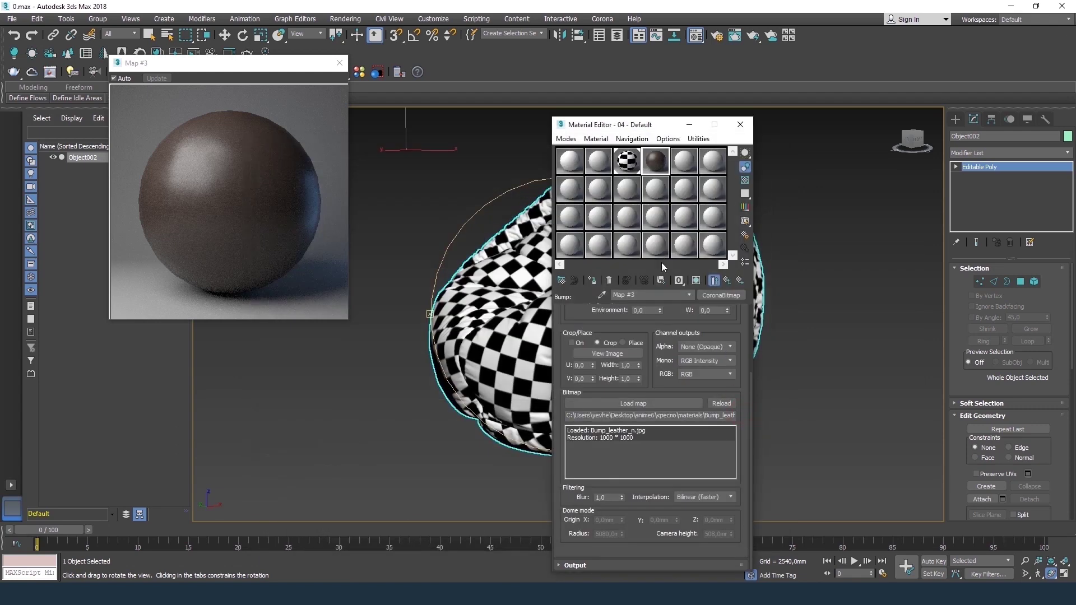
left_click(679, 307)
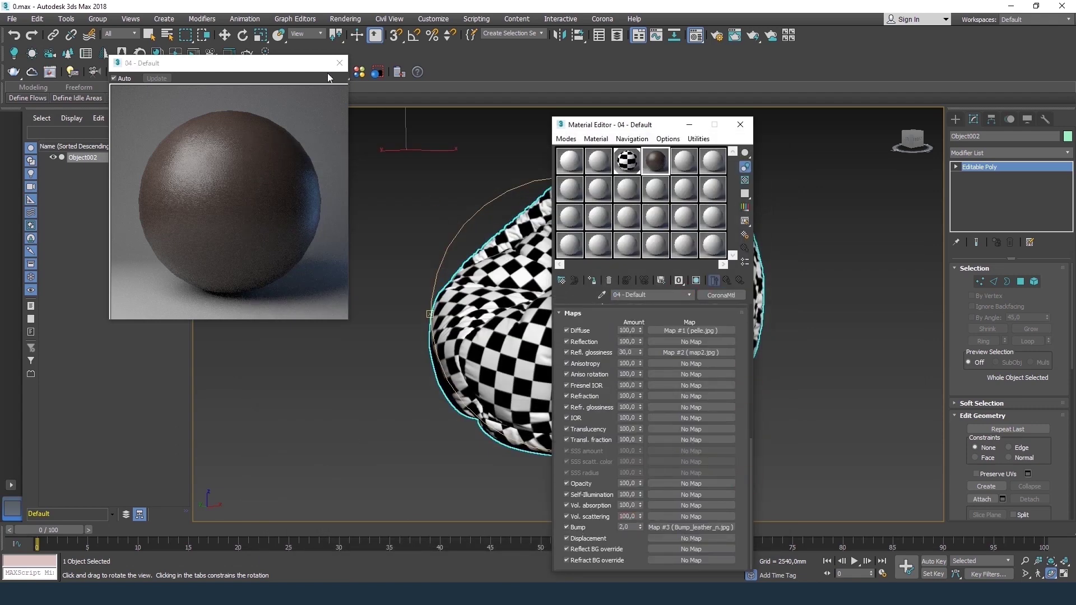
left_click(338, 63)
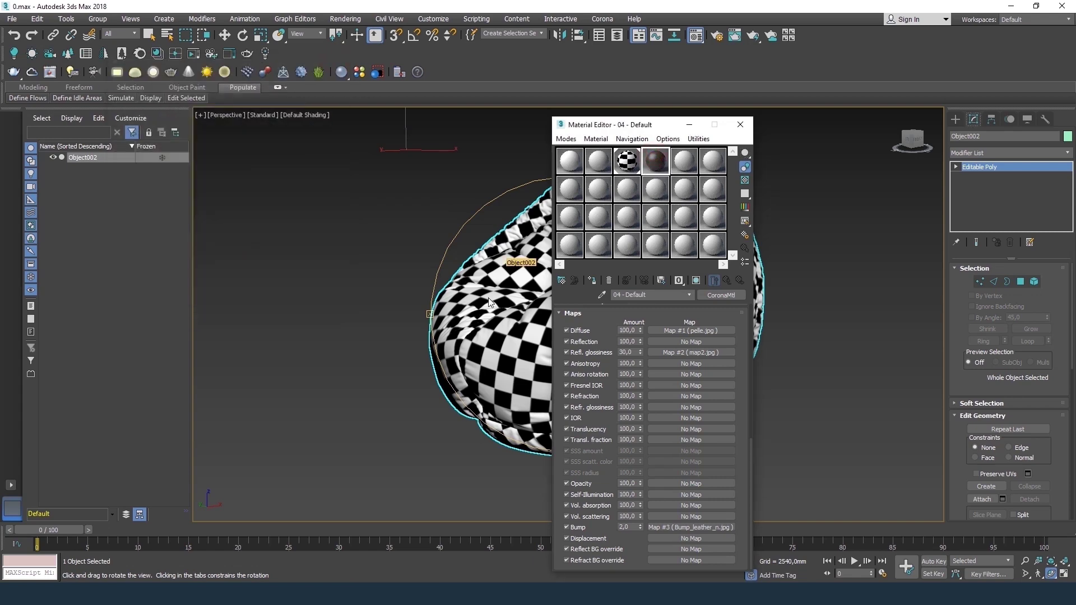
Assign the brown leather Corona material to the bean bag and inspect it in the viewport
left_click(696, 280)
scroll(456, 332, "up", 2)
scroll(456, 332, "up", 4)
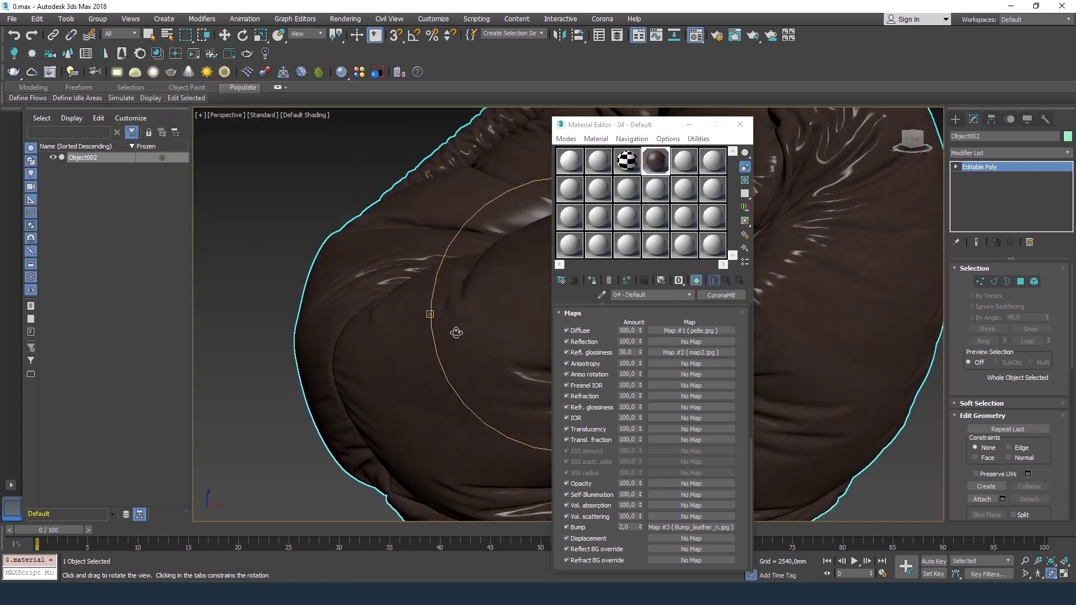
mouse_move(456, 333)
left_mouse_down()
mouse_move(456, 348)
mouse_move(480, 355)
left_mouse_up()
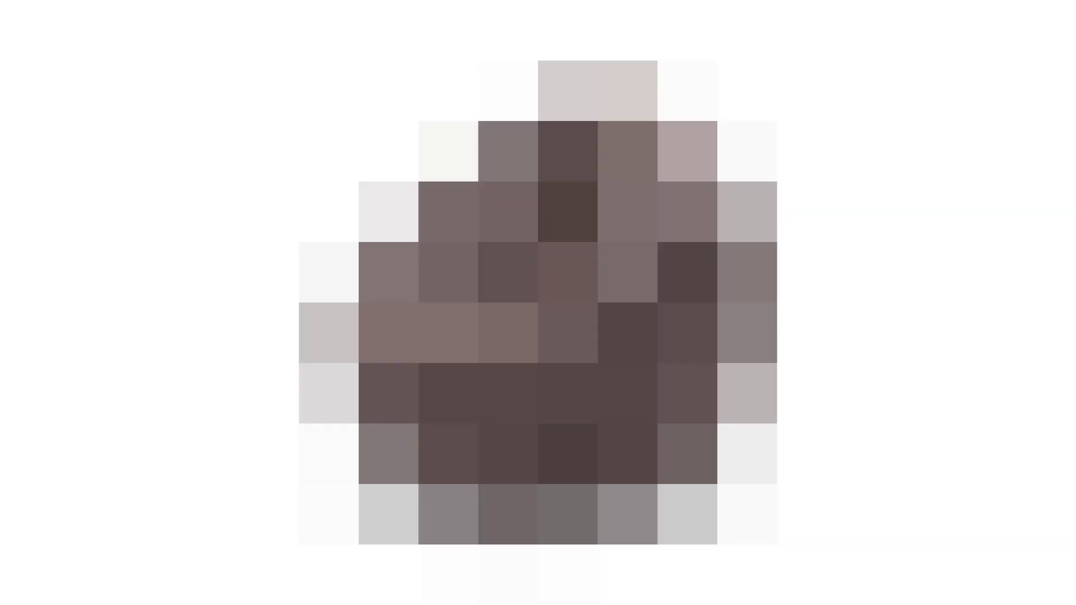